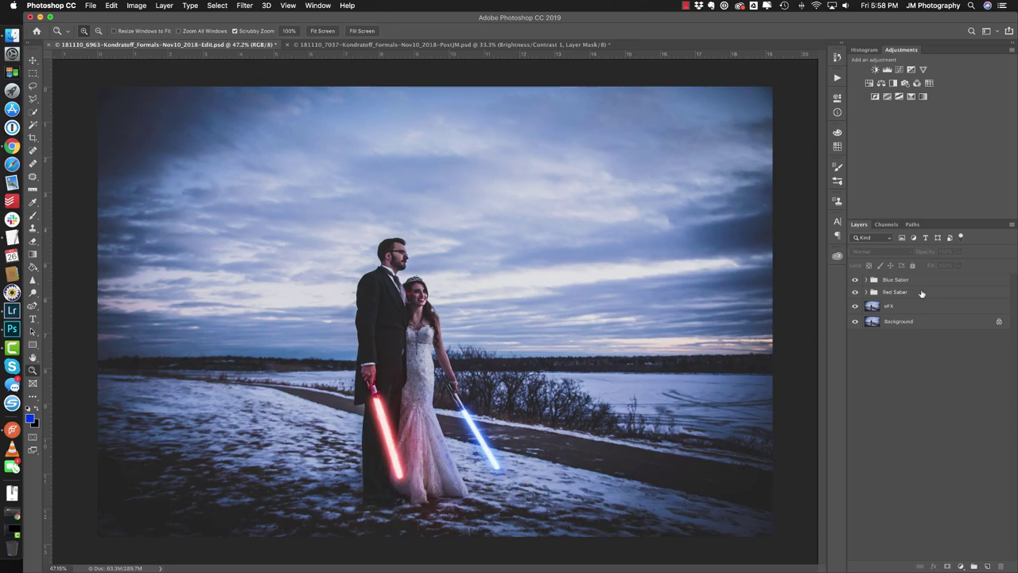
# Hide the Blue Saber and Red Saber groups and compare the photo with the eFX layer off and on.
pyautogui.moveTo(855, 293); pyautogui.dragTo(854, 285)
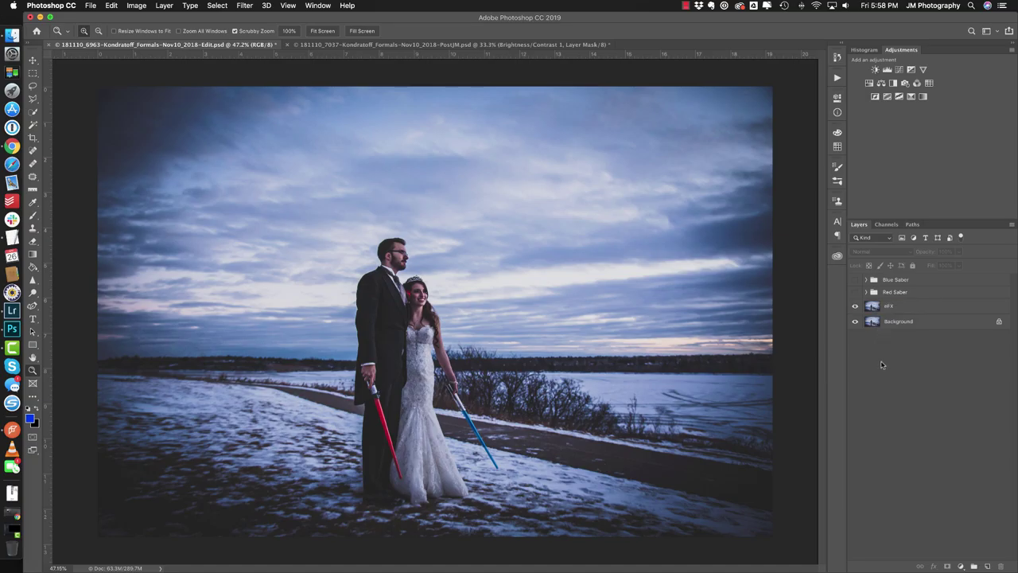
pyautogui.click(855, 306)
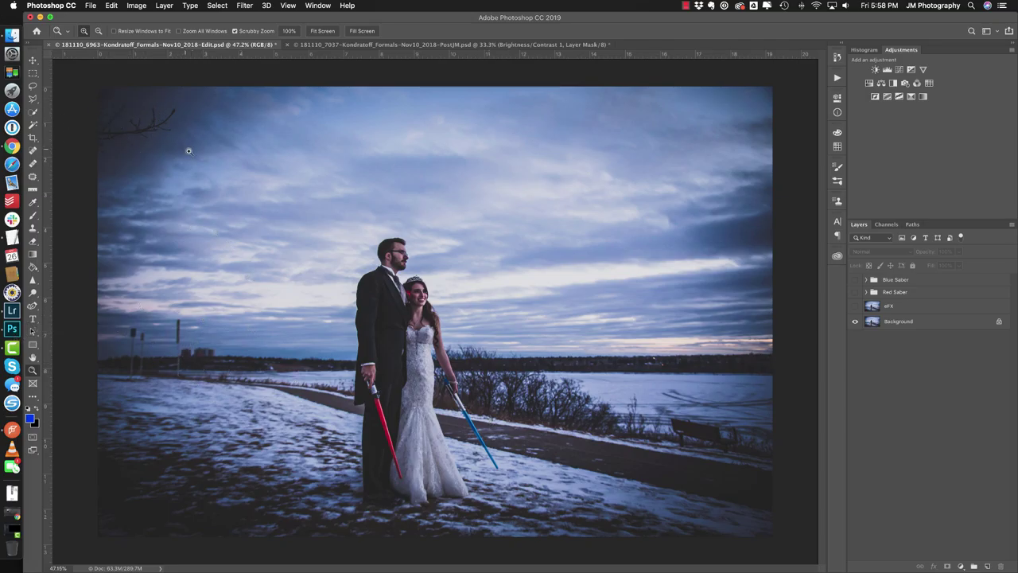
pyautogui.click(855, 306)
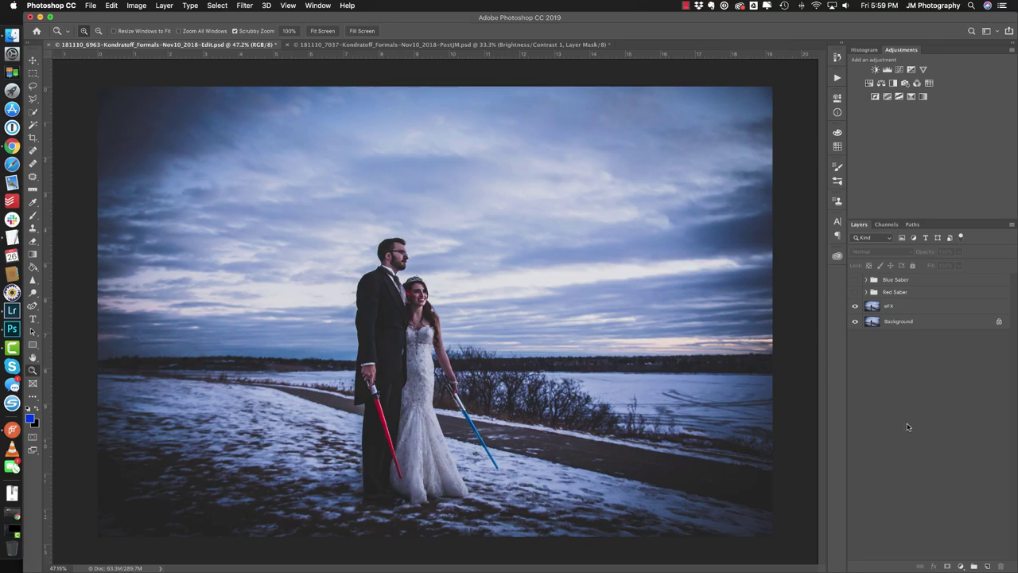
# Create a layer group named "Red Saber" directly above the eFX layer.
pyautogui.click(934, 309)
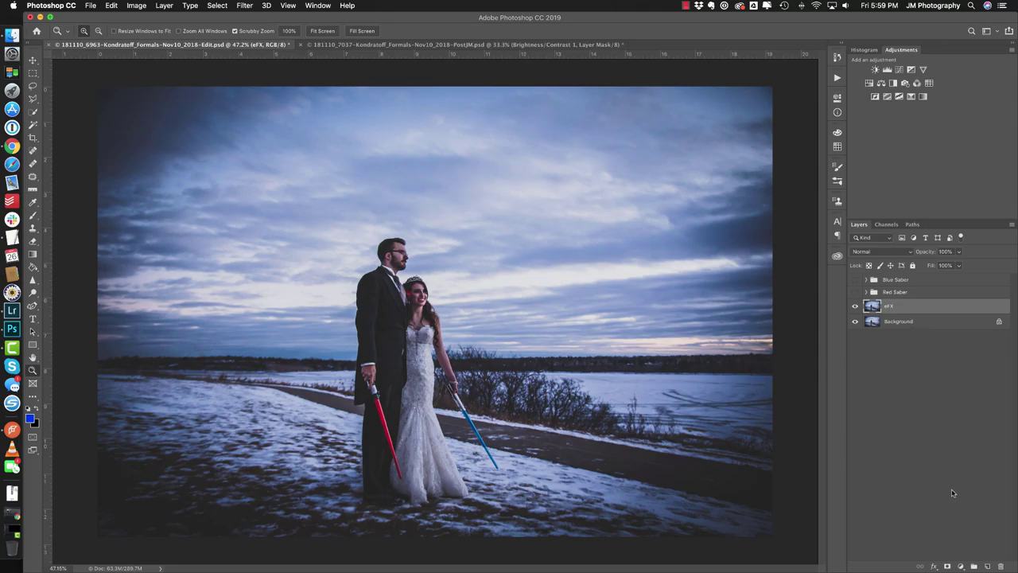
pyautogui.click(974, 565)
pyautogui.doubleClick(890, 305)
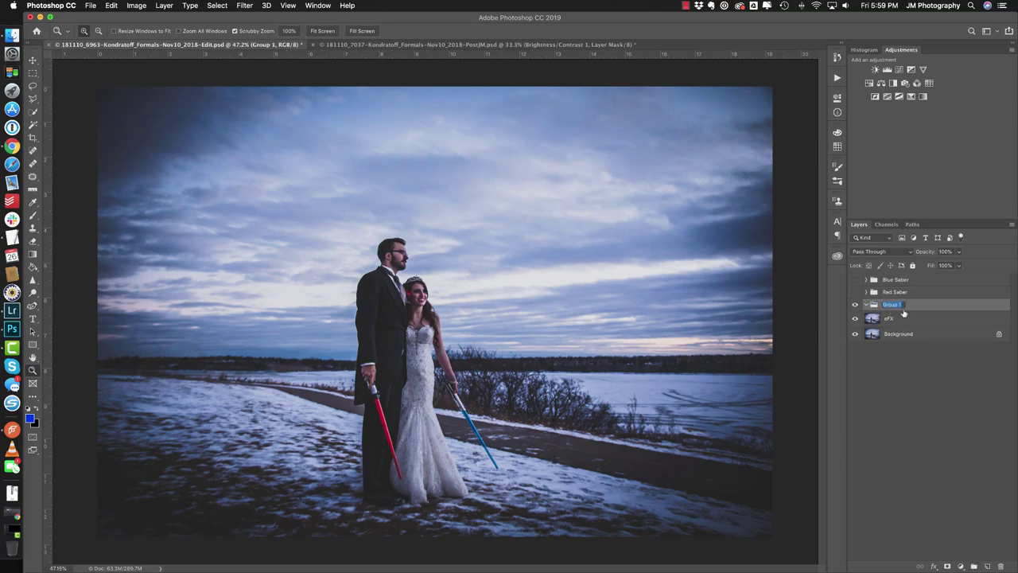
pyautogui.write('Red Saber')
pyautogui.press('Return')
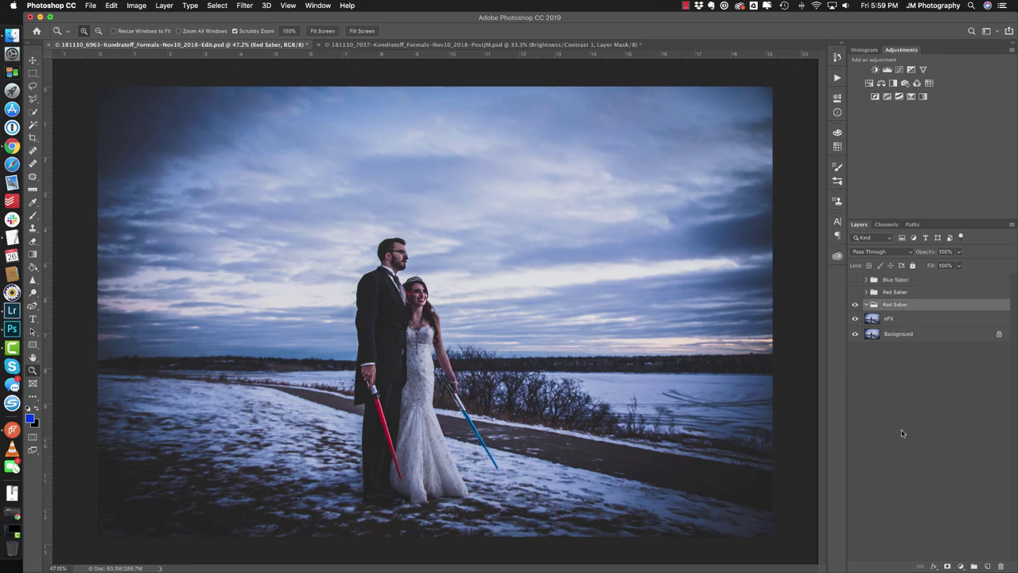
# Add an empty layer named "Red Saber - Blur 5px" inside the new Red Saber group.
pyautogui.click(987, 565)
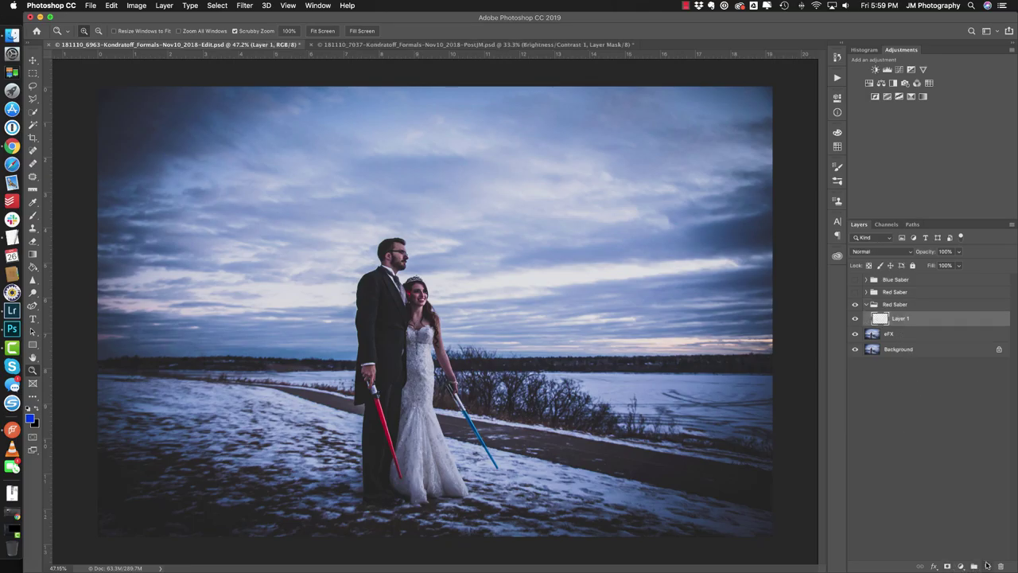
pyautogui.doubleClick(900, 318)
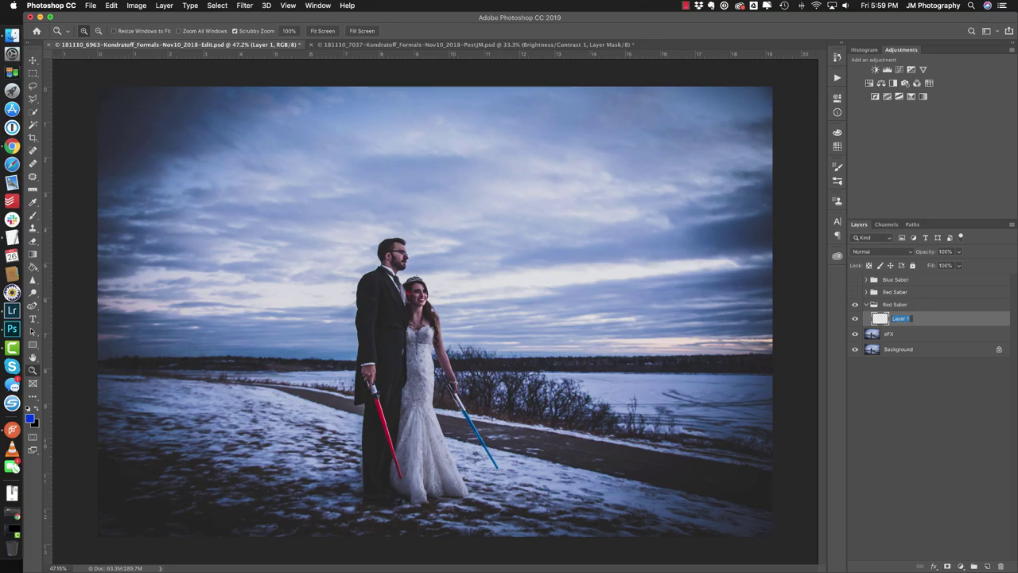
pyautogui.write('Red Saber - Blur 5px')
pyautogui.press('Return')
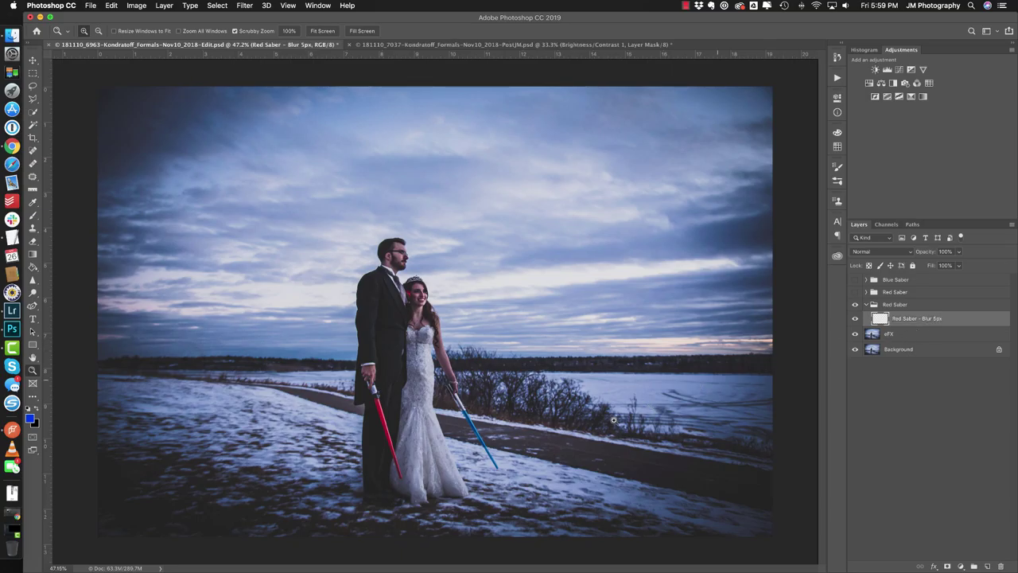
# Set the Brush tool to maximum hardness and 100% opacity, shrink it to about the red blade's width, and undo a test dab.
pyautogui.moveTo(385, 427); pyautogui.dragTo(444, 301)
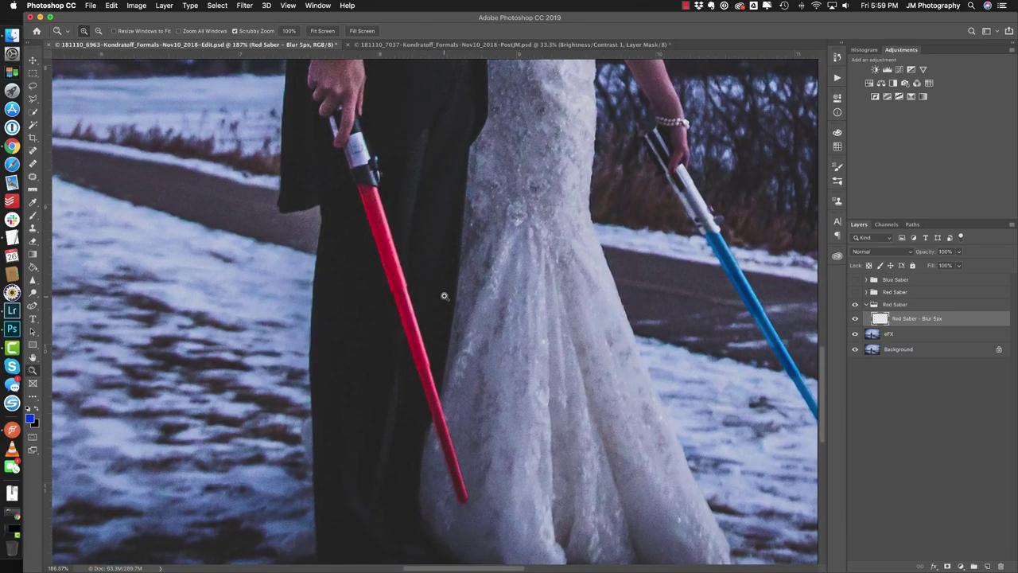
pyautogui.press('b')
pyautogui.rightClick(443, 295)
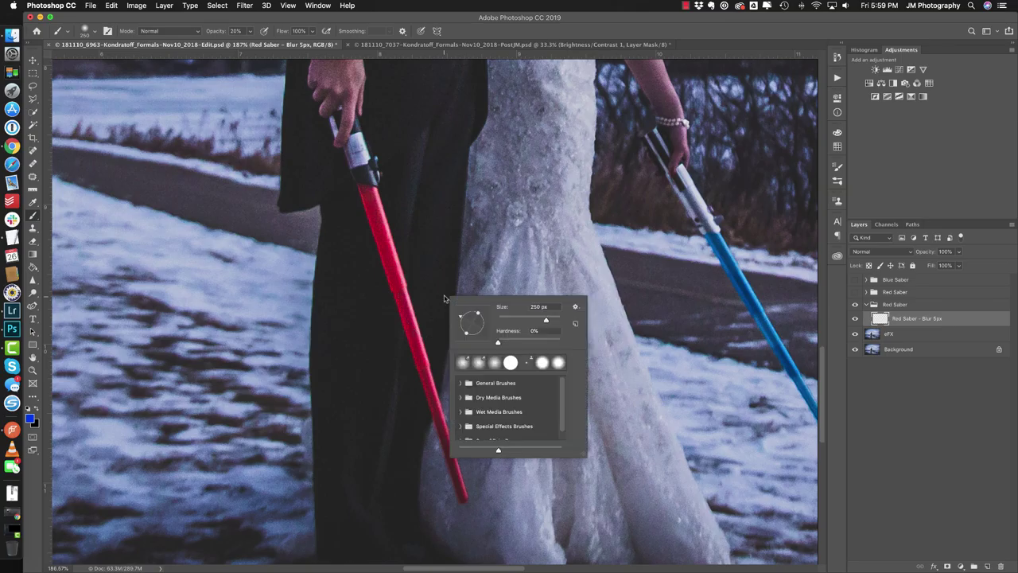
pyautogui.moveTo(497, 344); pyautogui.dragTo(567, 343)
pyautogui.press('Return')
pyautogui.click(236, 31)
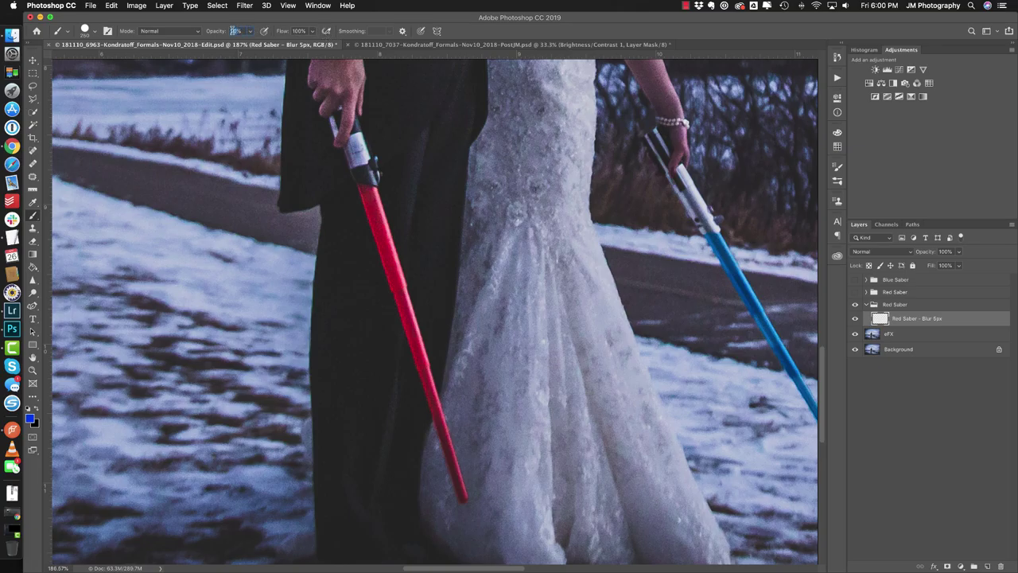
pyautogui.write('100')
pyautogui.press('[')
pyautogui.press('[')
pyautogui.press('[')
pyautogui.press('[')
pyautogui.press('[')
pyautogui.press('[')
pyautogui.click(369, 197)
pyautogui.press('super+z')
# Set the foreground color to pale pink (H 353, S 21%, B 94%) and paint a straight stroke over the red blade from hilt to tip.
pyautogui.click(32, 417)
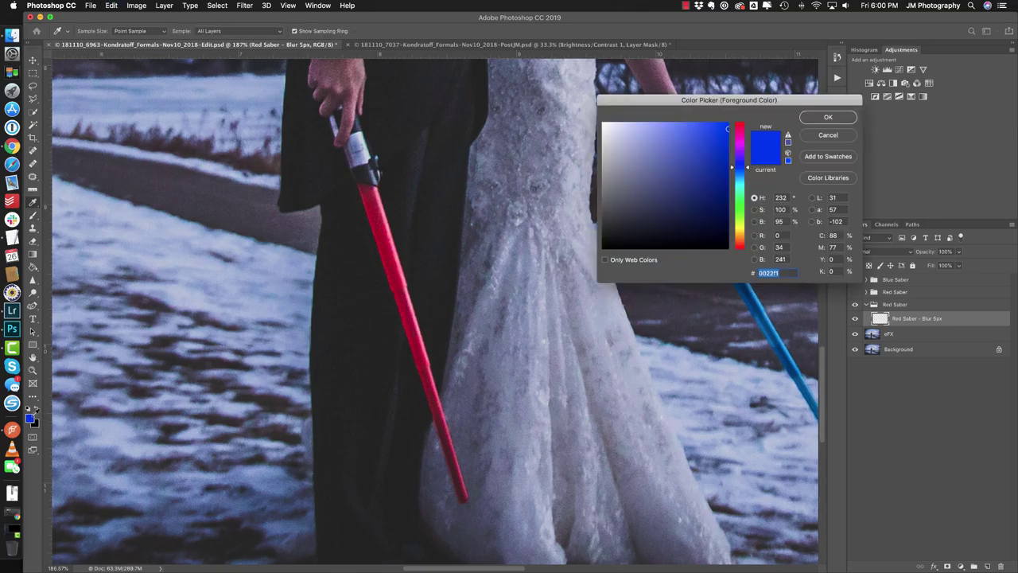
pyautogui.click(375, 194)
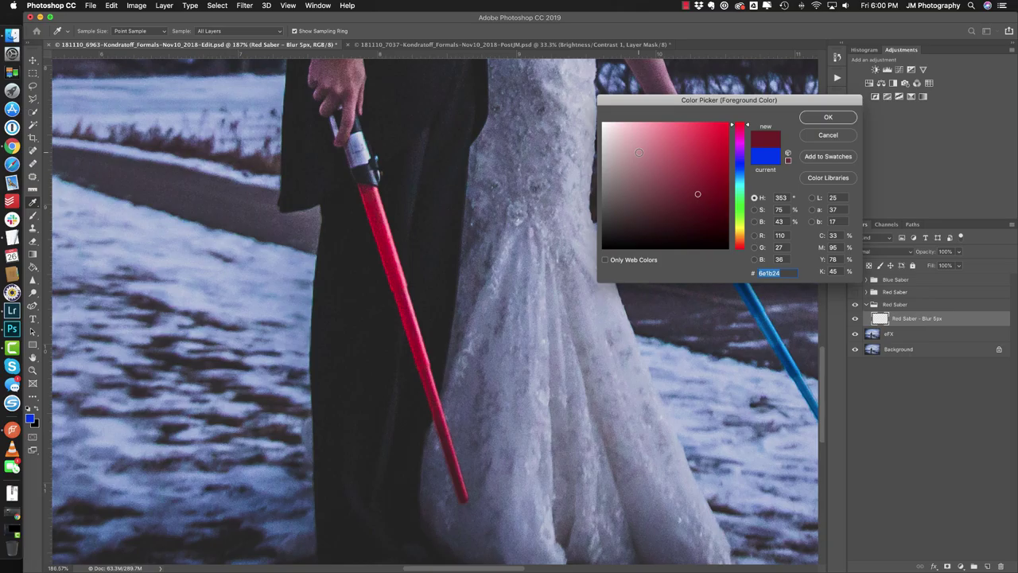
pyautogui.moveTo(636, 137); pyautogui.dragTo(629, 129)
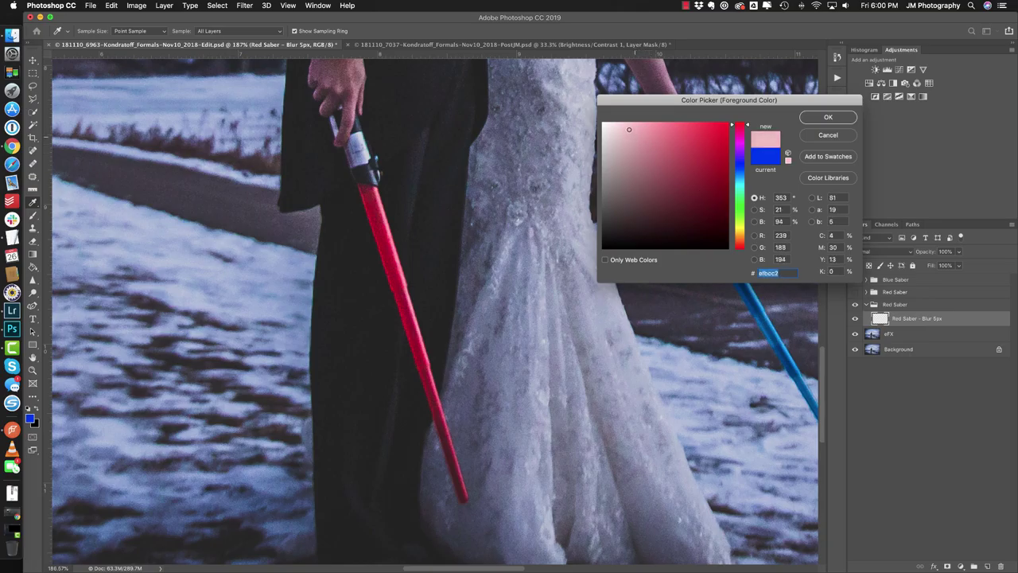
pyautogui.click(828, 119)
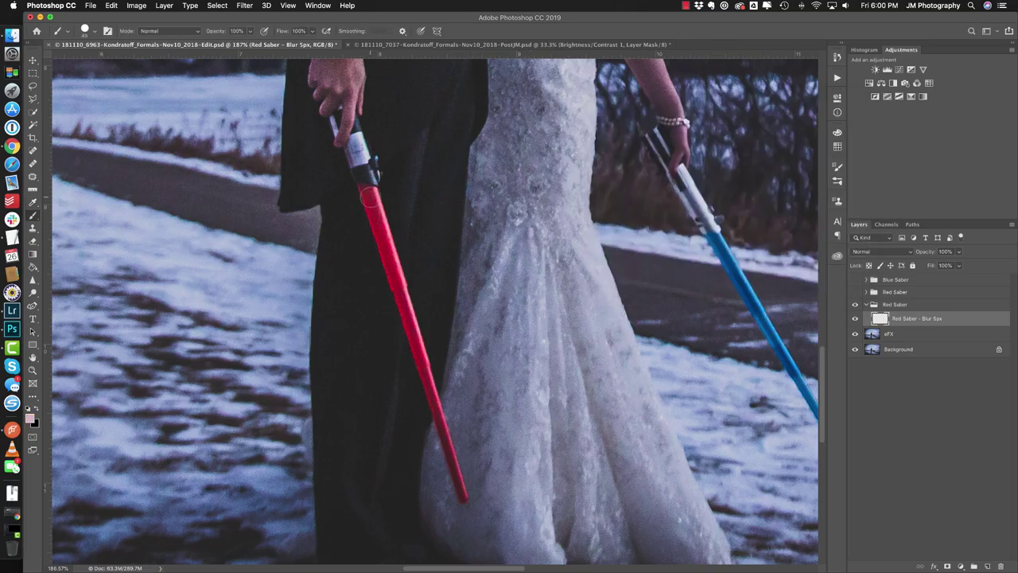
pyautogui.click(370, 196)
pyautogui.keyDown('shift'); pyautogui.click(462, 498); pyautogui.keyUp('shift')
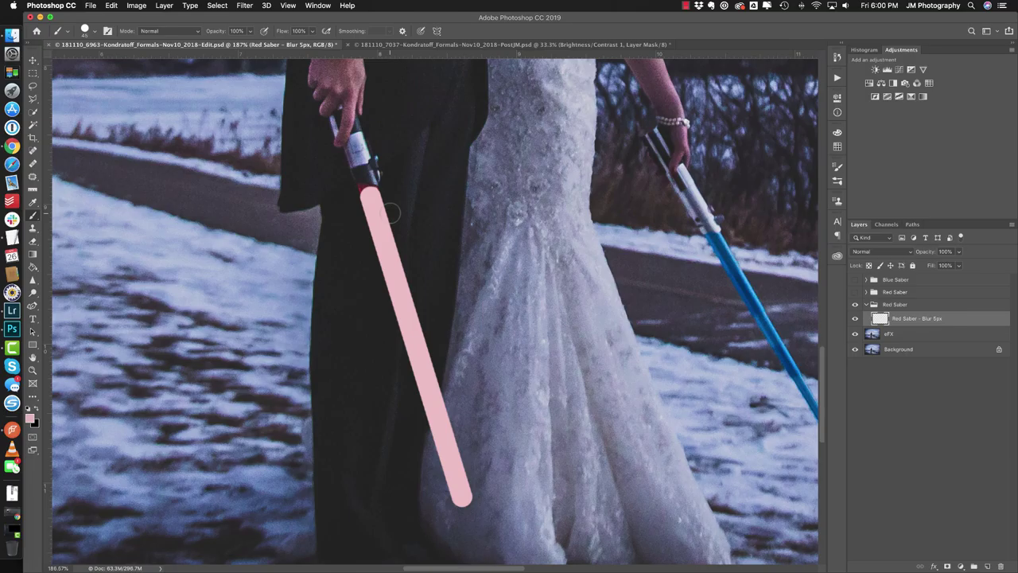
# Paint the uncovered red corners where the blade meets the hilt with a smaller brush, squaring off the stroke's rounded end.
pyautogui.press('z')
pyautogui.moveTo(367, 199)
pyautogui.mouseDown()
pyautogui.moveTo(414, 185)
pyautogui.moveTo(405, 221)
pyautogui.mouseUp()
pyautogui.press('b')
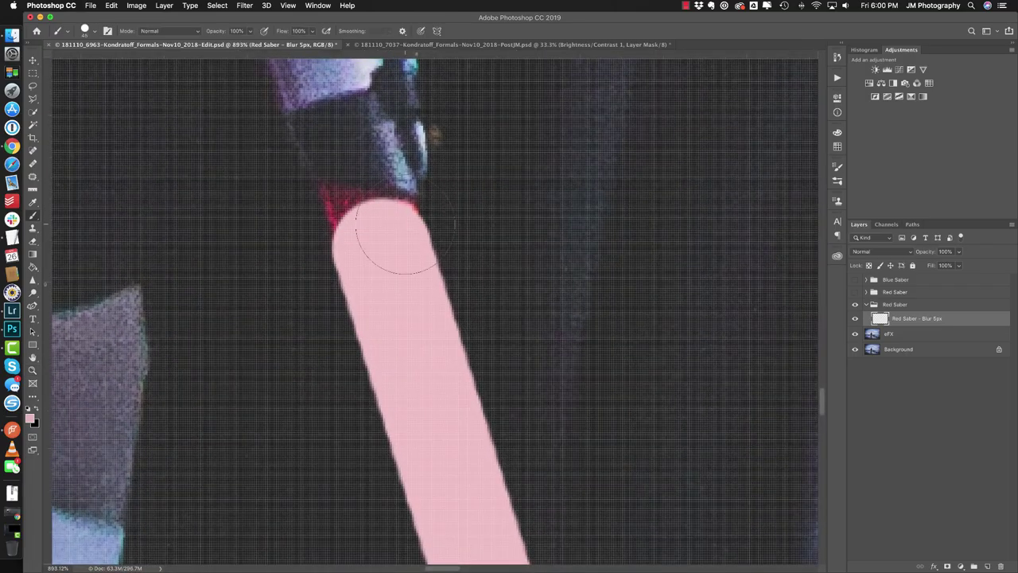
pyautogui.press('[')
pyautogui.press('[')
pyautogui.press('[')
pyautogui.press('[')
pyautogui.press('[')
pyautogui.press('[')
pyautogui.moveTo(390, 206)
pyautogui.mouseDown()
pyautogui.moveTo(335, 199)
pyautogui.moveTo(342, 245)
pyautogui.mouseUp()
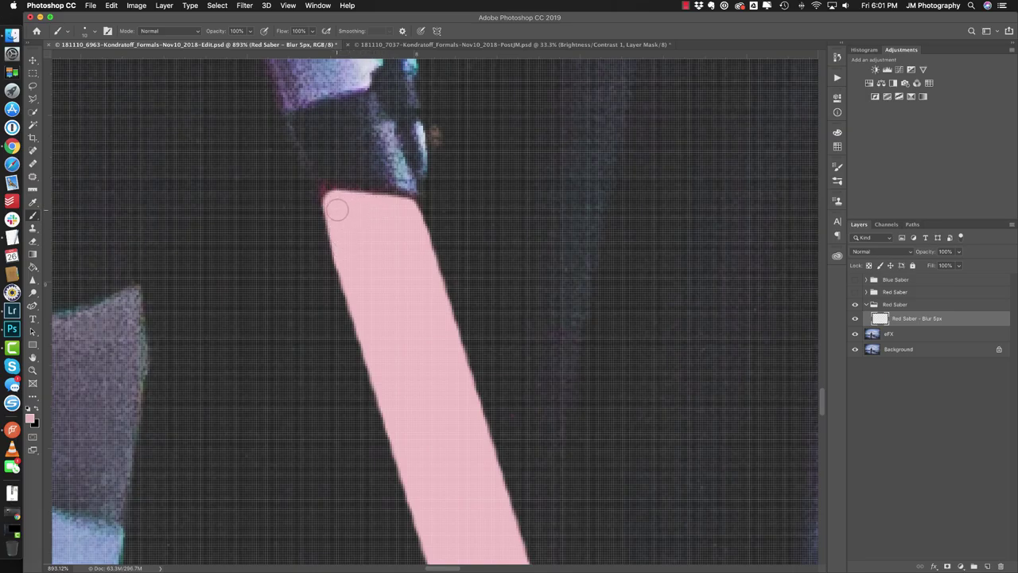
pyautogui.moveTo(332, 206); pyautogui.dragTo(323, 194)
pyautogui.moveTo(325, 194); pyautogui.dragTo(412, 203)
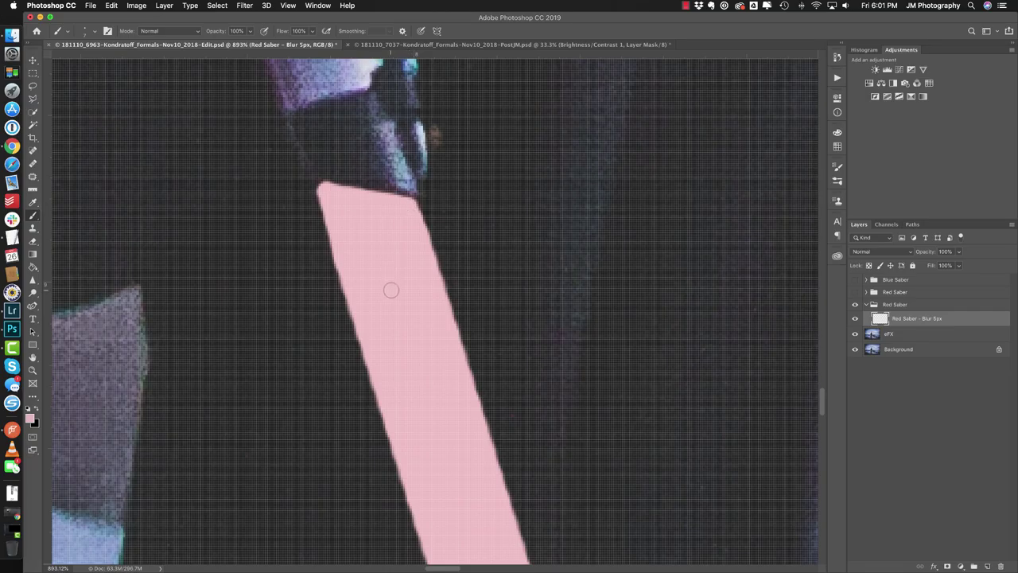
# Convert the "Red Saber - Blur 5px" layer to a smart object and duplicate it twice.
pyautogui.press('v')
pyautogui.press('super+1')
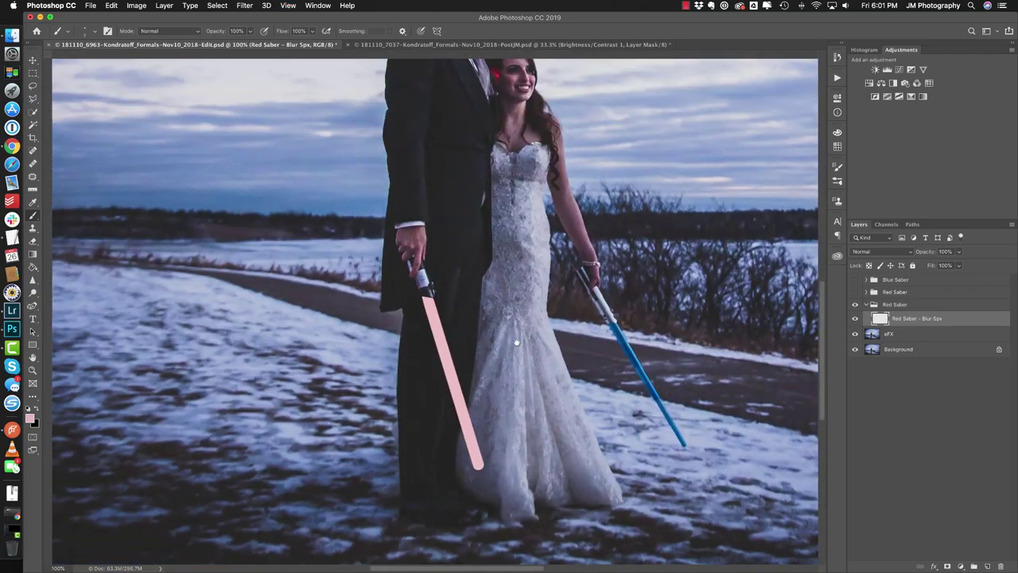
pyautogui.scroll(-3, 434, 311)
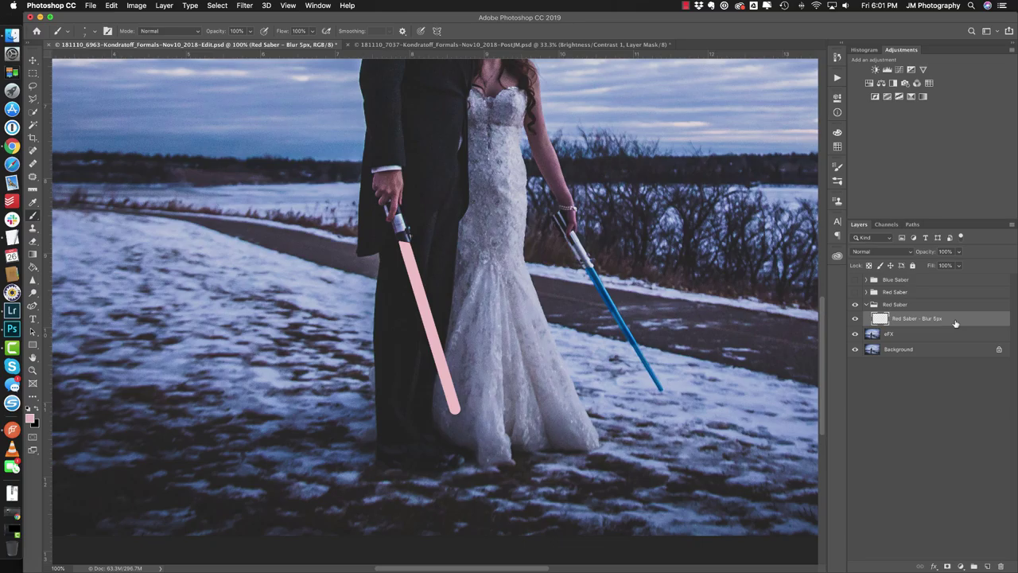
pyautogui.rightClick(957, 323)
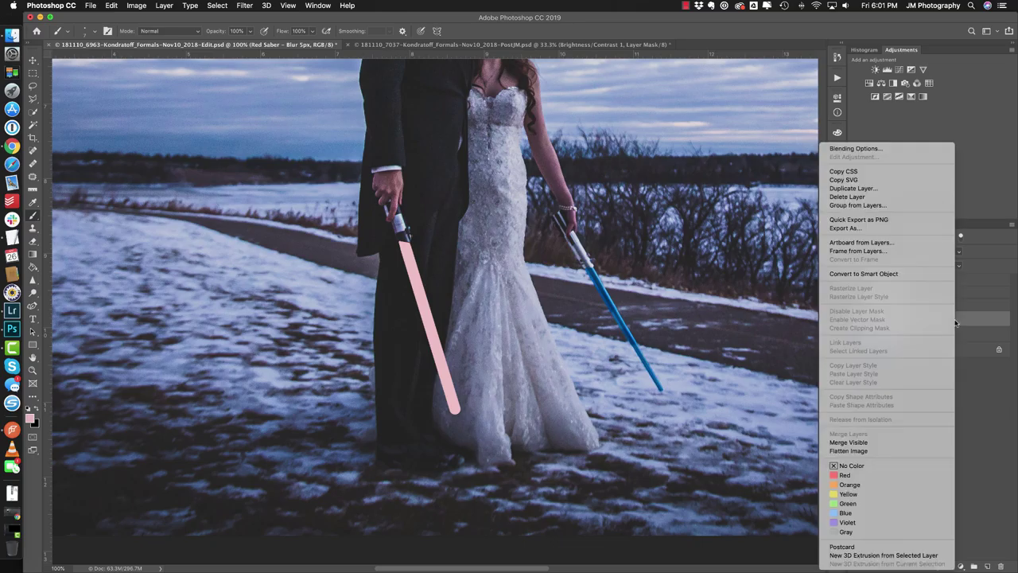
pyautogui.click(865, 274)
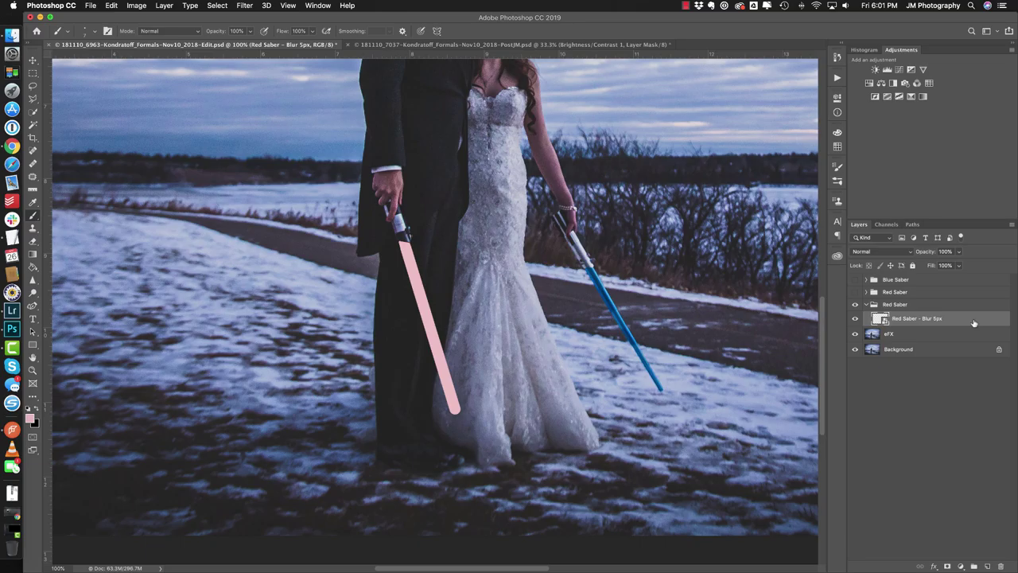
pyautogui.press('super+j')
pyautogui.press('super+j')
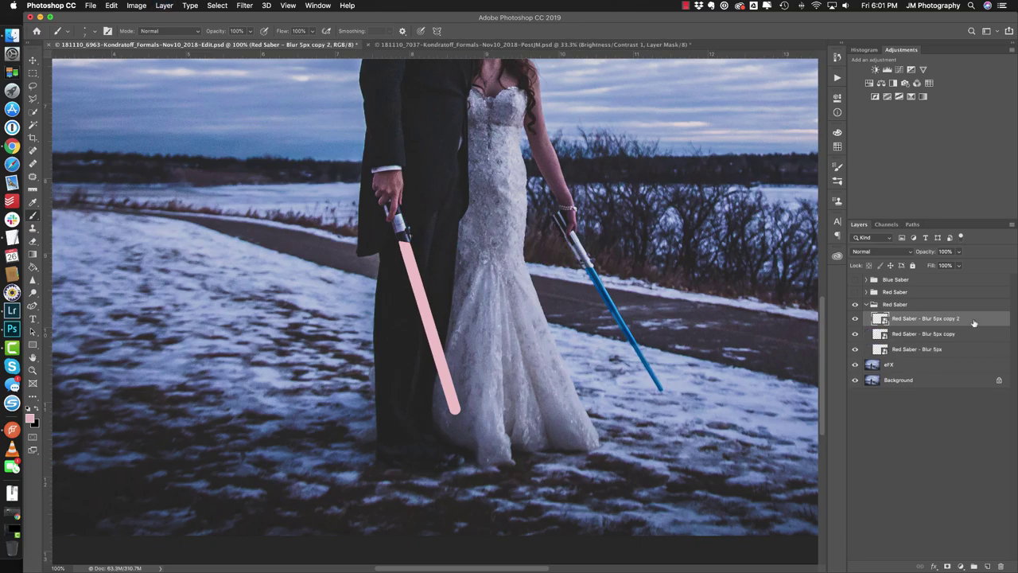
# Rename the middle saber layer in the group to "Red Saber - Blur 25px".
pyautogui.doubleClick(935, 334)
pyautogui.moveTo(935, 334); pyautogui.dragTo(973, 334)
pyautogui.write('25px')
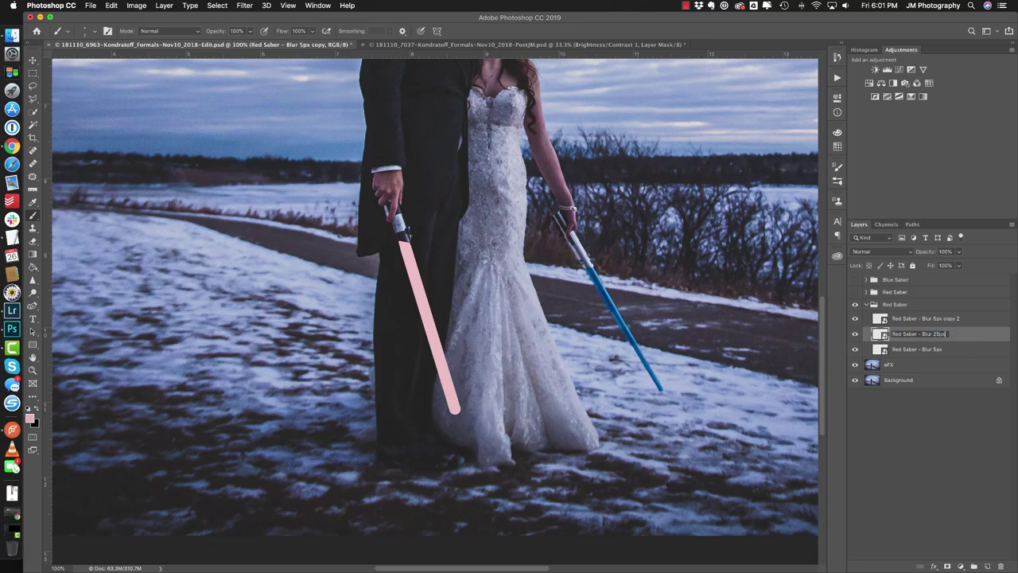
pyautogui.press('Return')
# Rename the top saber layer in the group to "Red Saber - Blur 40px".
pyautogui.doubleClick(947, 318)
pyautogui.click(935, 318)
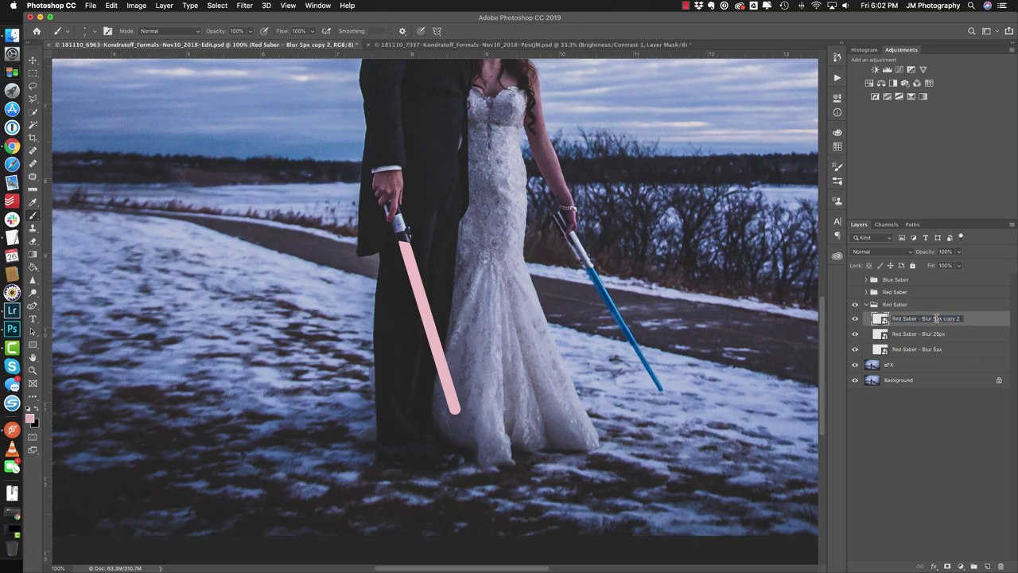
pyautogui.moveTo(935, 318); pyautogui.dragTo(977, 320)
pyautogui.write('40px')
pyautogui.press('Return')
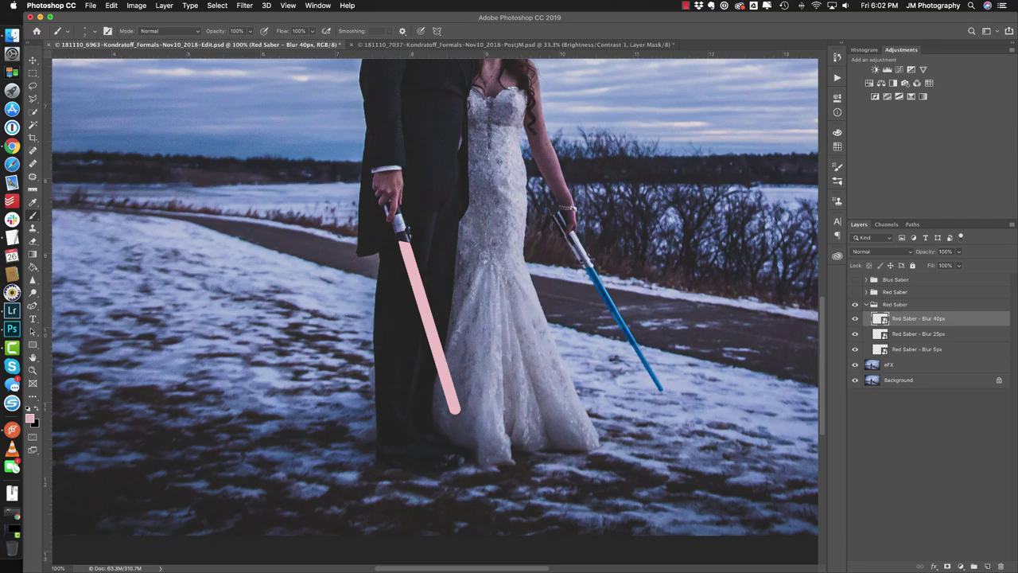
# Apply a Gaussian Blur with a radius of 5 pixels to the "Red Saber - Blur 5px" layer.
pyautogui.click(973, 350)
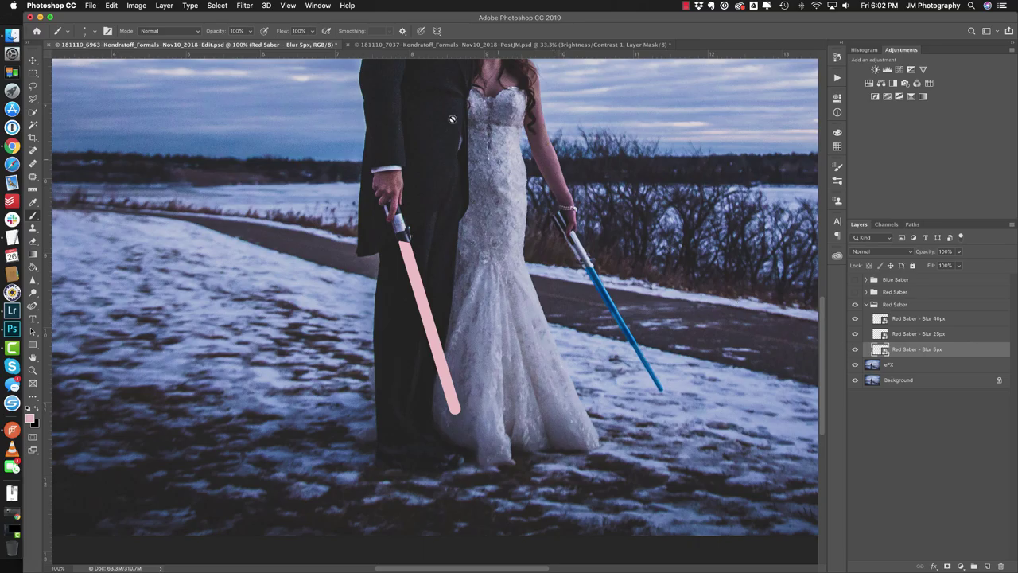
pyautogui.click(246, 6)
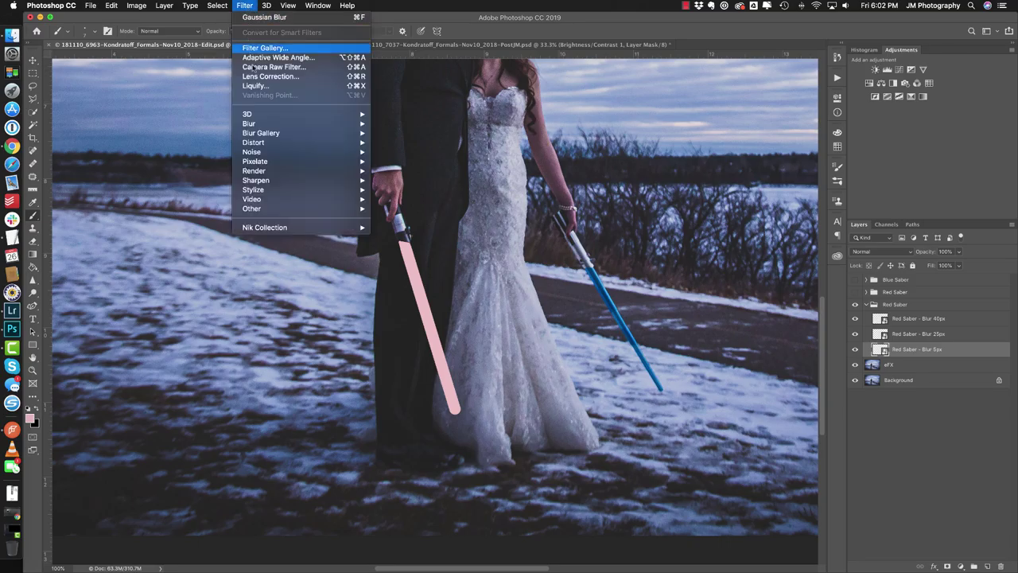
pyautogui.moveTo(257, 125)
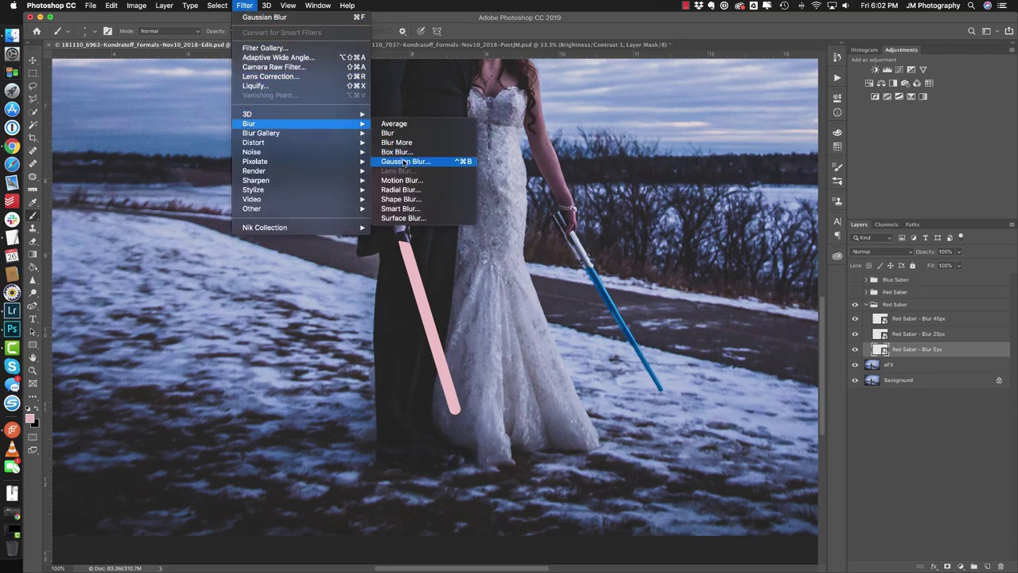
pyautogui.click(936, 433)
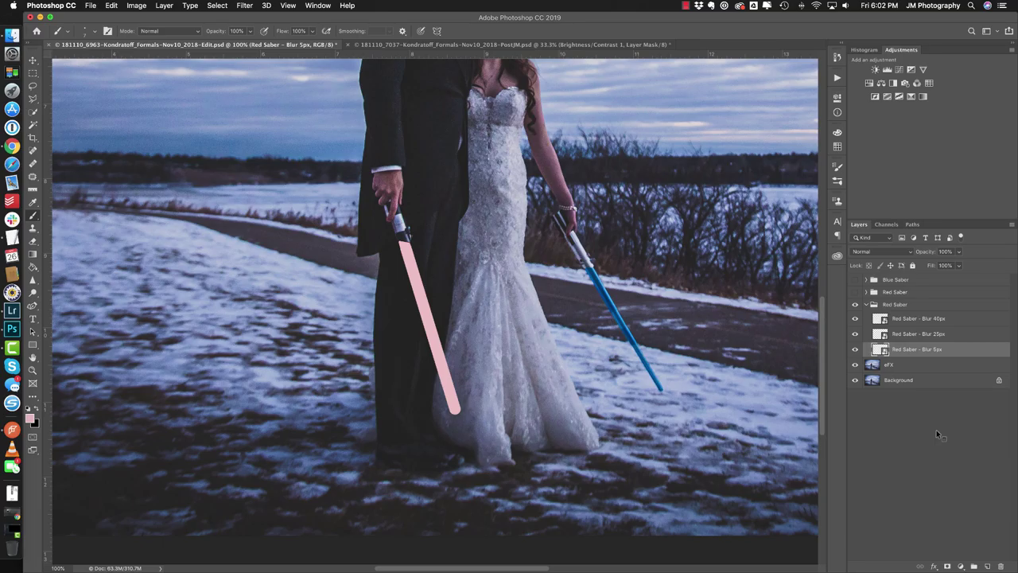
pyautogui.press('super+alt+f')
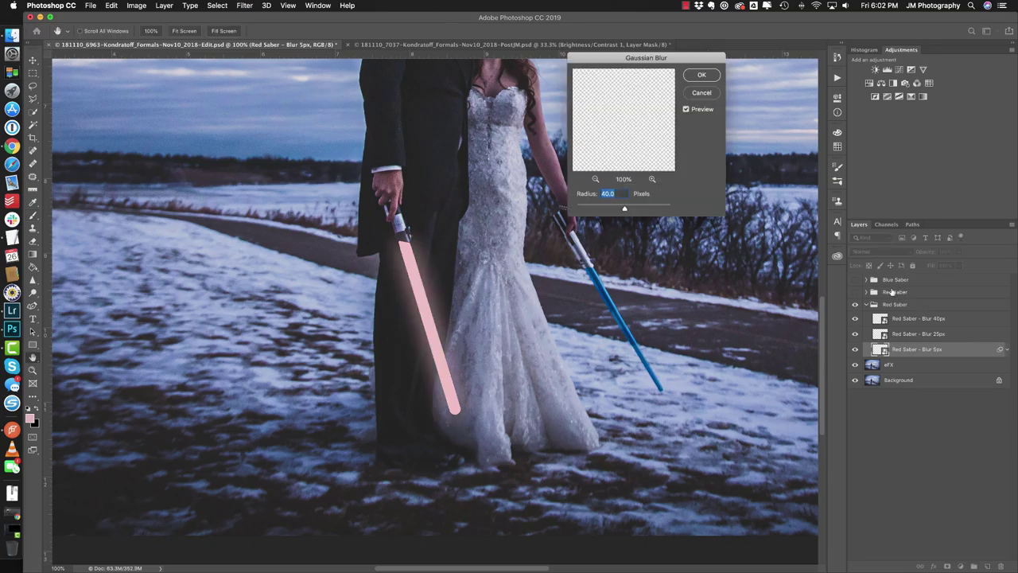
pyautogui.write('5')
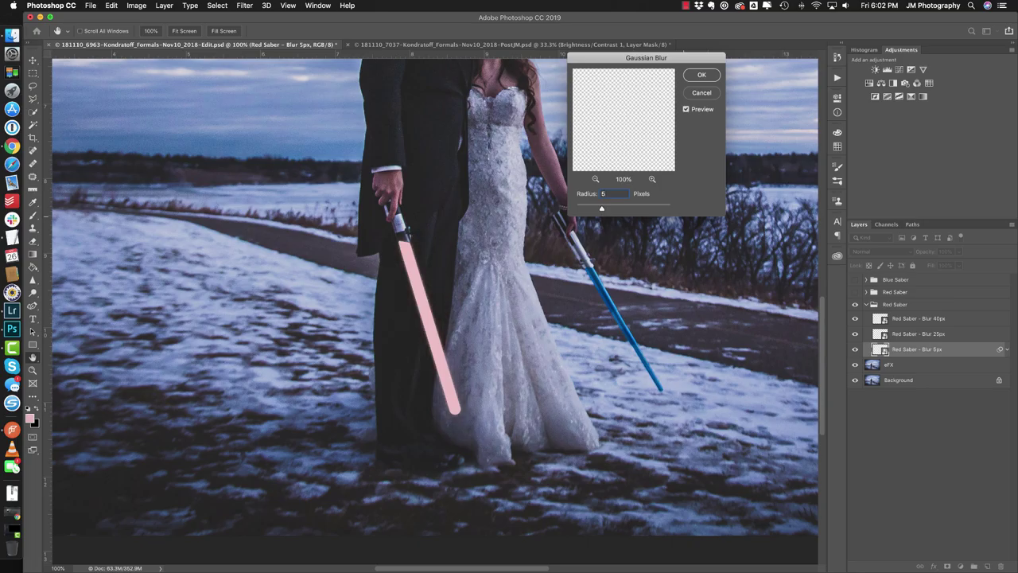
pyautogui.press('Return')
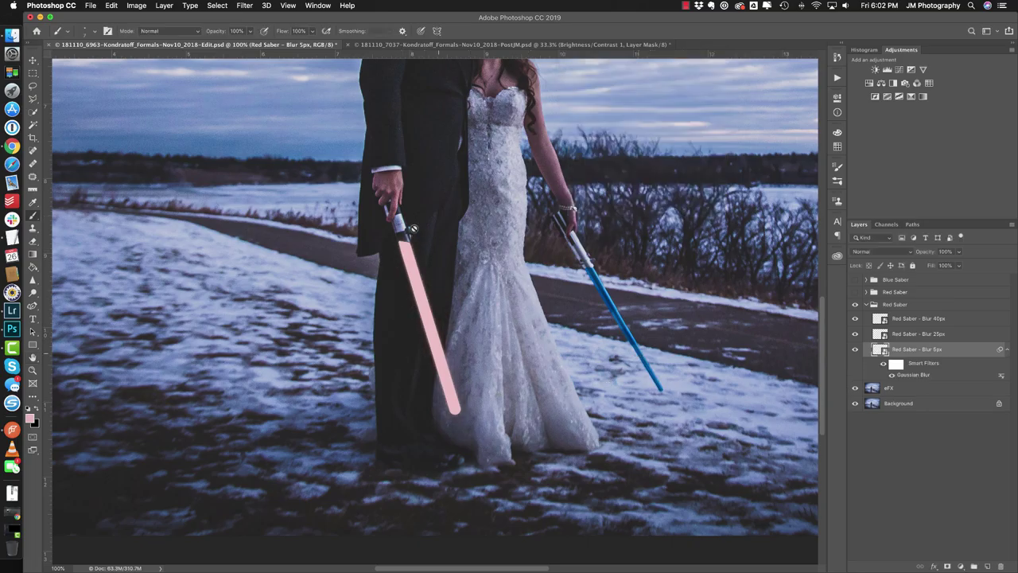
# Compare the "Red Saber - Blur 5px" layer with its Gaussian Blur off and on, and collapse its smart filter list.
pyautogui.click(892, 375)
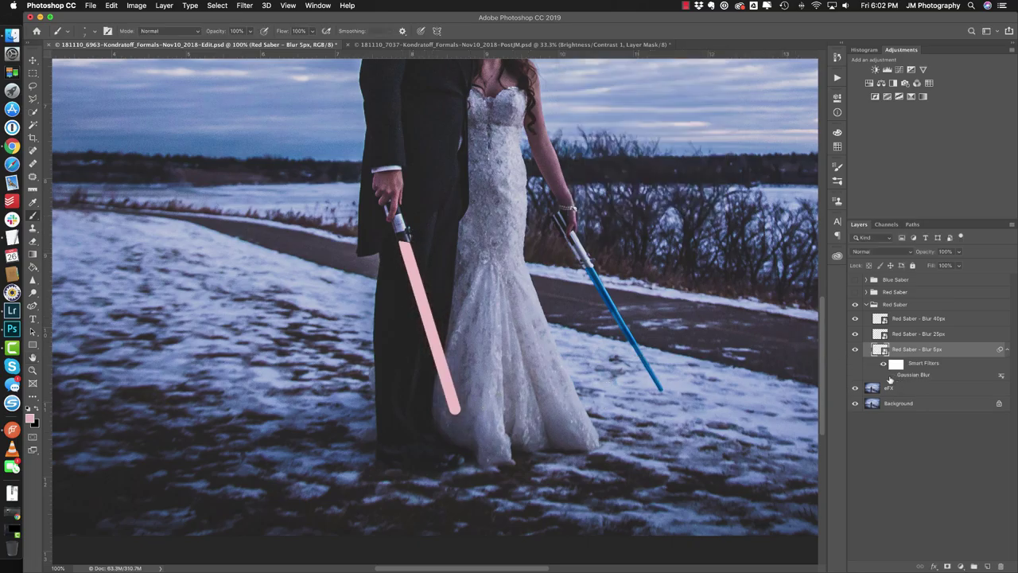
pyautogui.click(891, 375)
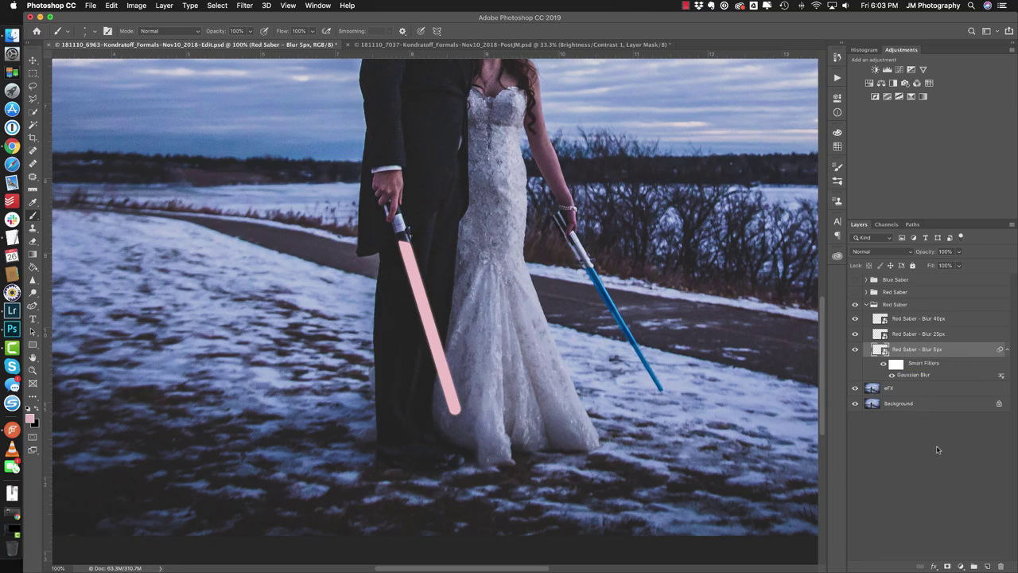
pyautogui.click(1006, 350)
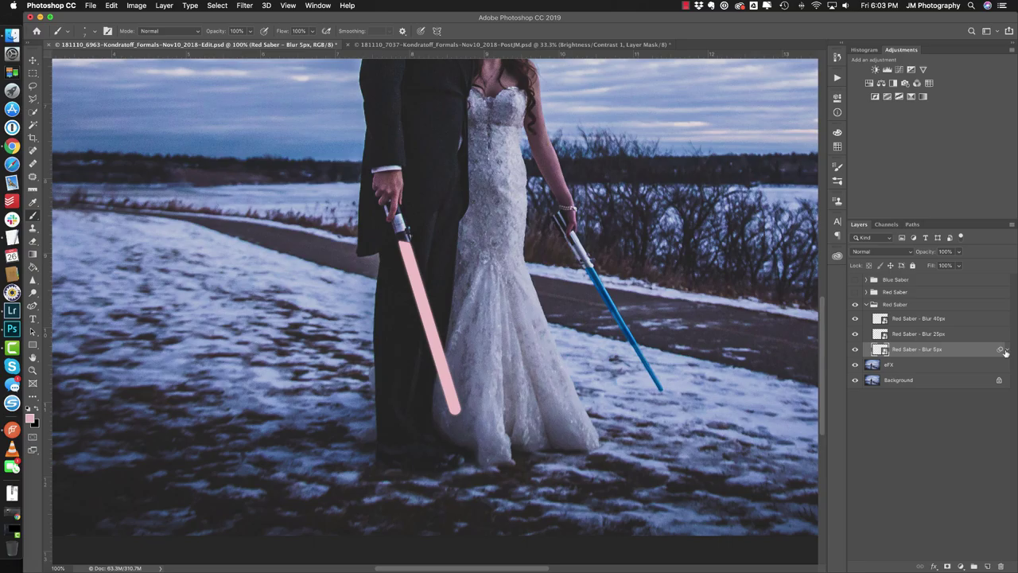
# Apply a Gaussian Blur with a radius of 25 pixels to the "Red Saber - Blur 25px" layer and collapse its filter list.
pyautogui.click(956, 335)
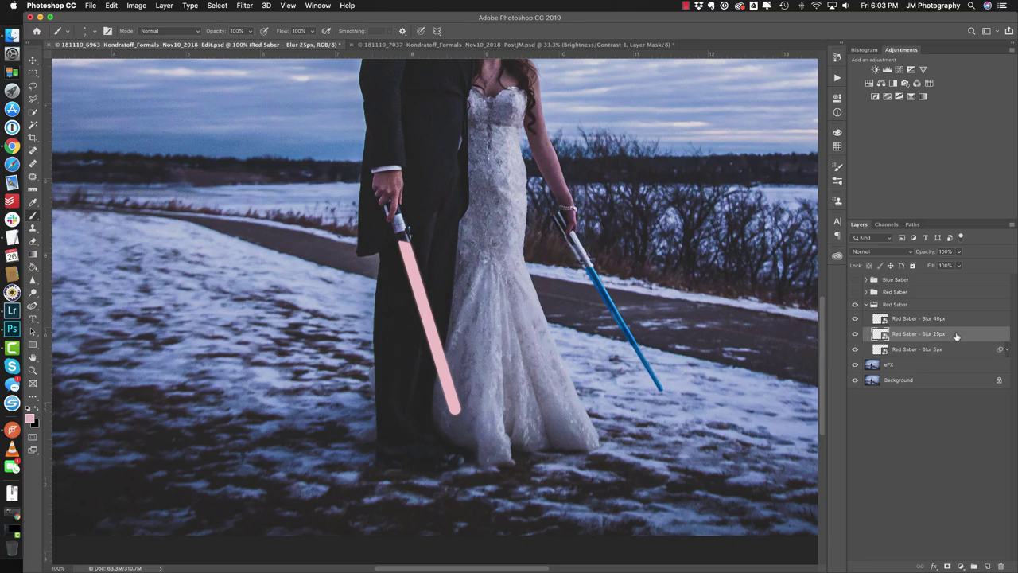
pyautogui.press('super+alt+f')
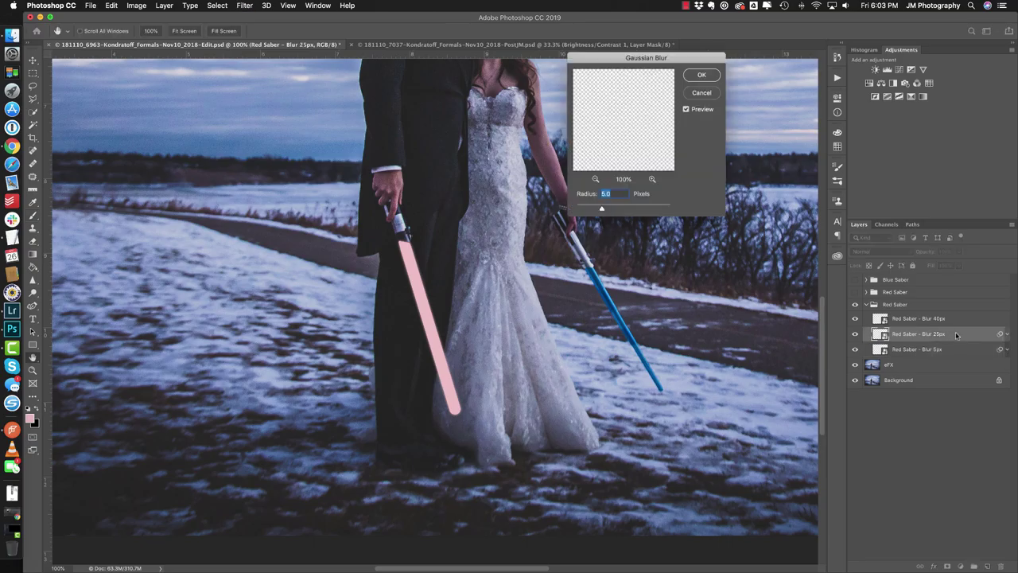
pyautogui.write('25')
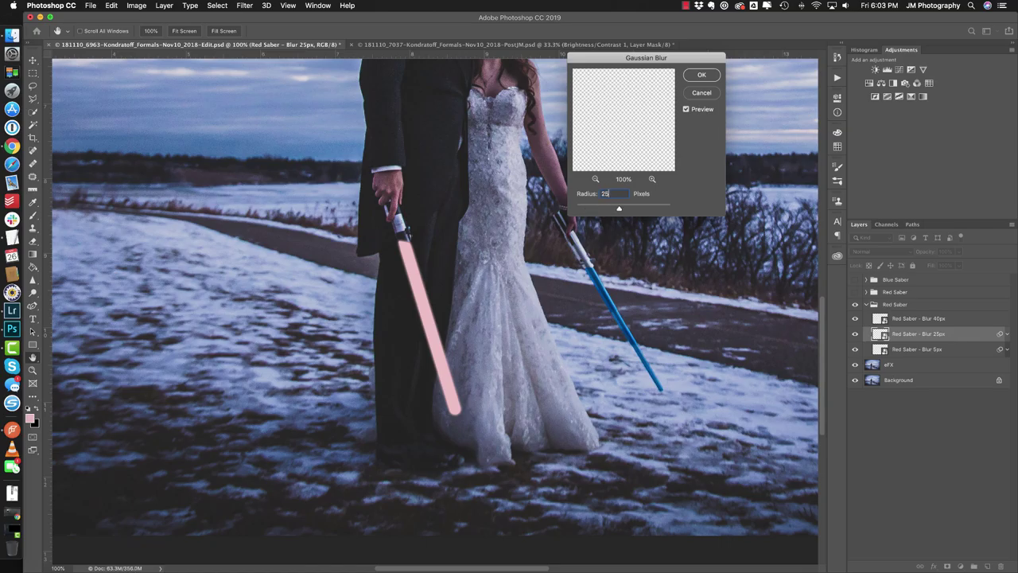
pyautogui.press('Return')
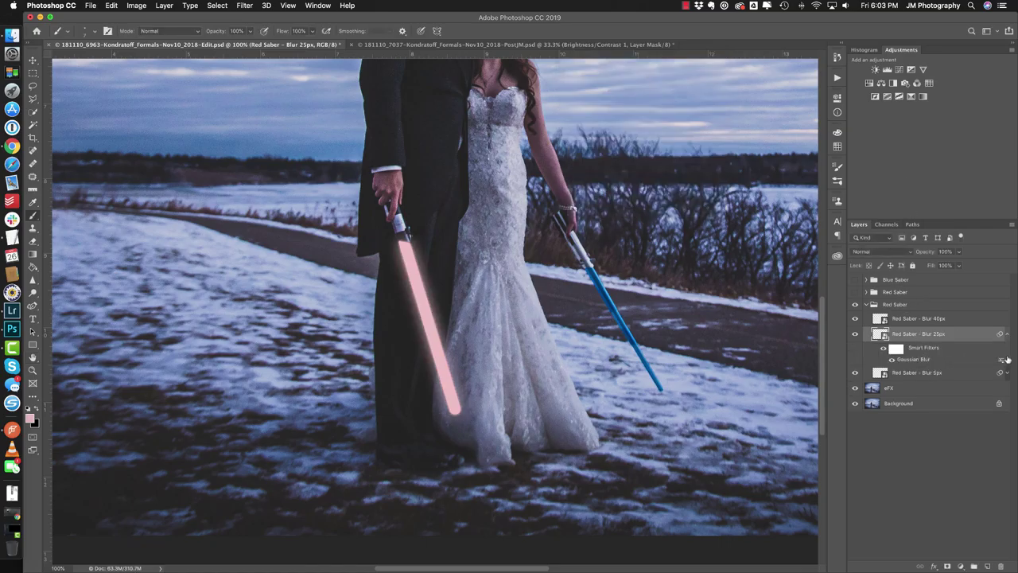
pyautogui.click(1008, 335)
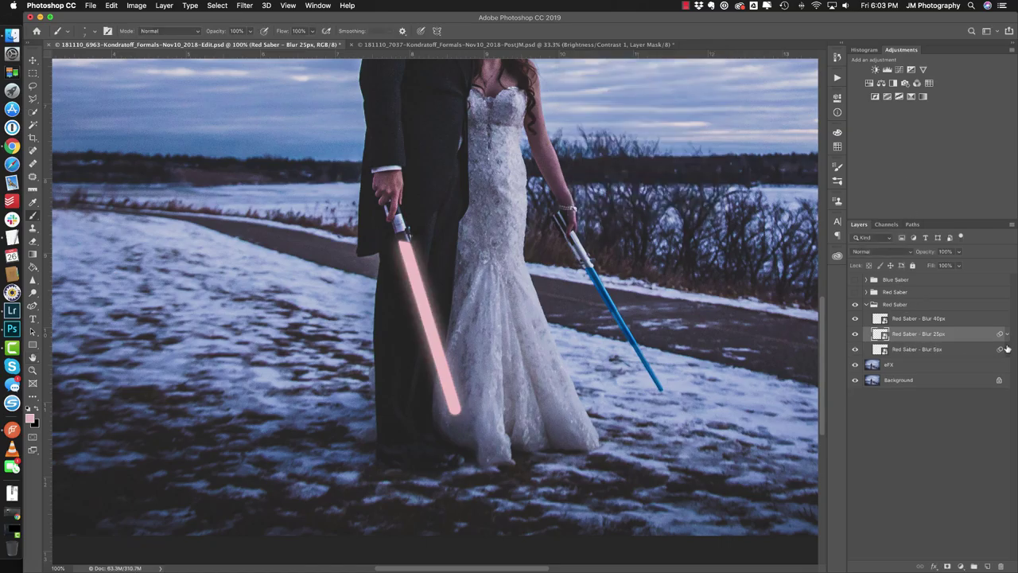
# Apply a Gaussian Blur with a radius of 40 pixels to the "Red Saber - Blur 40px" layer and collapse its filter list.
pyautogui.click(954, 318)
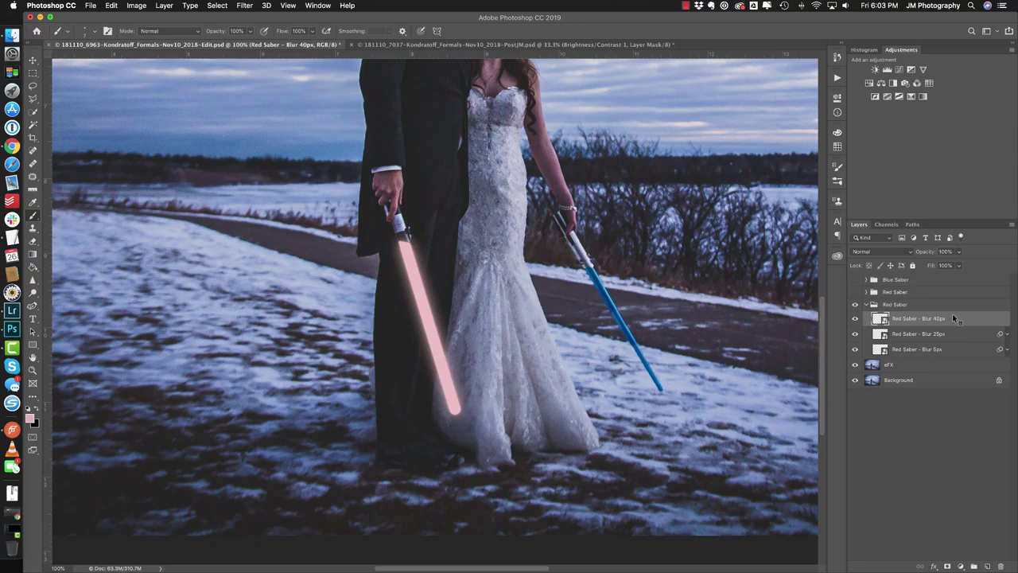
pyautogui.press('super+ctrl+f')
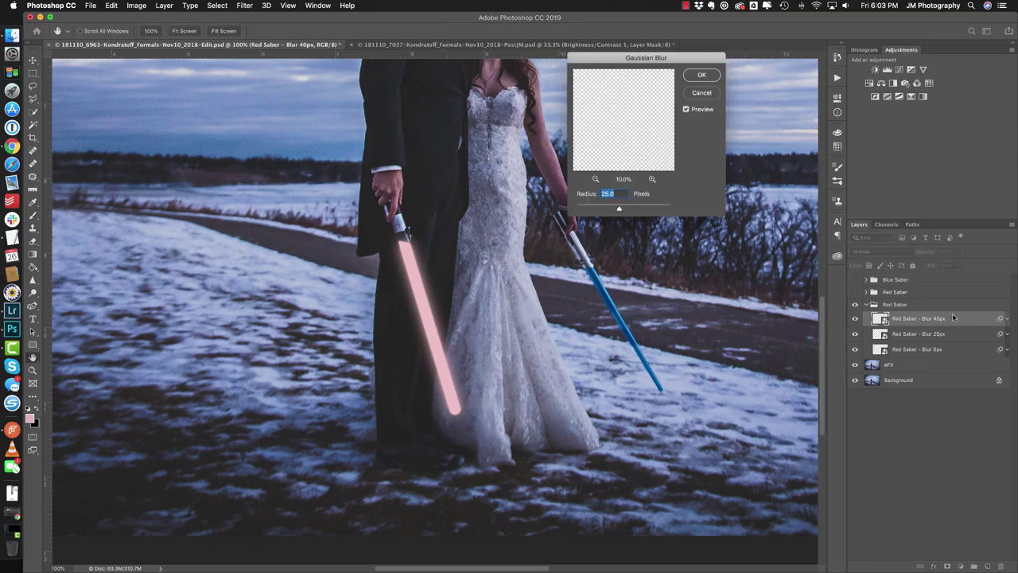
pyautogui.write('40')
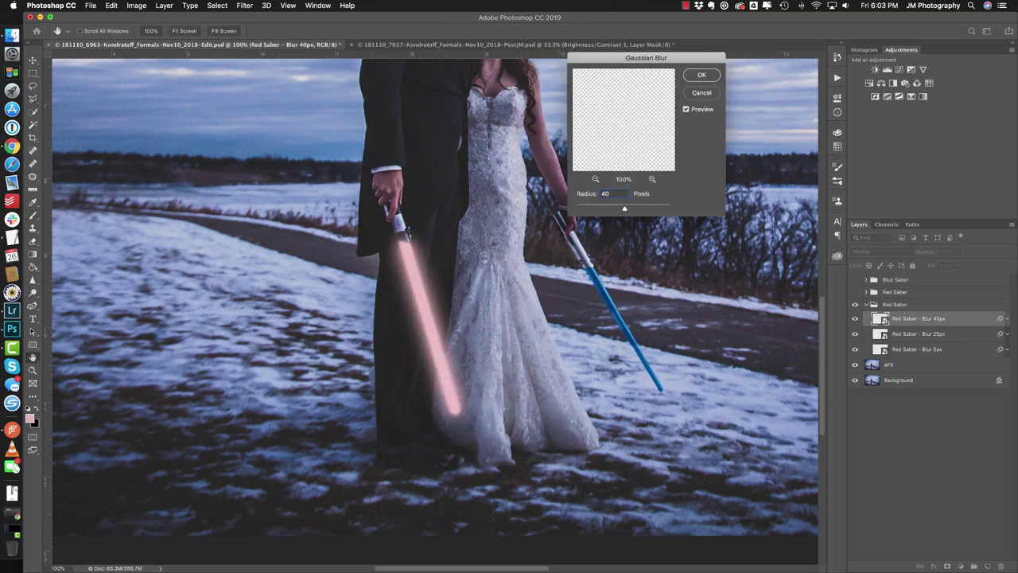
pyautogui.press('Return')
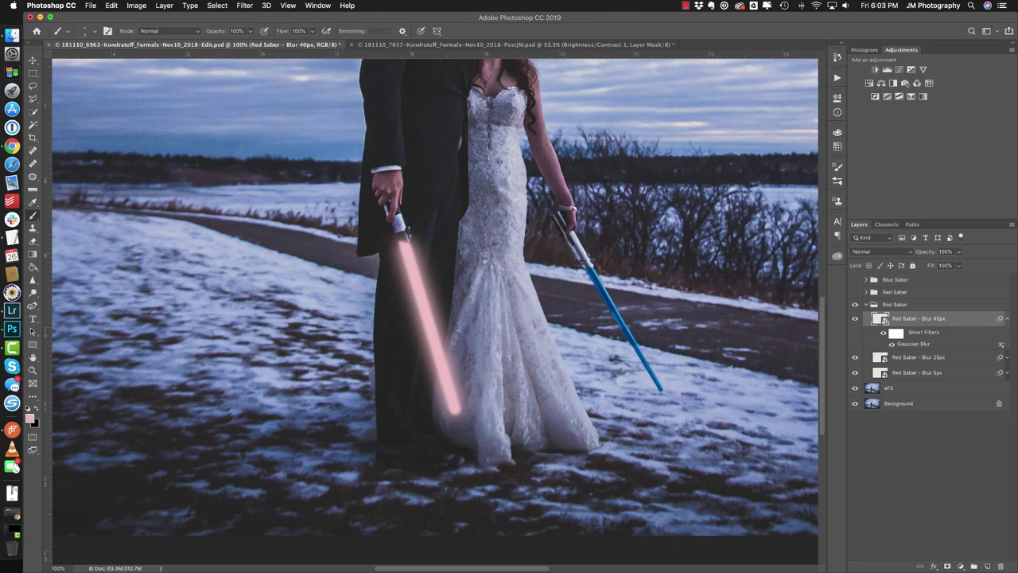
pyautogui.click(1006, 319)
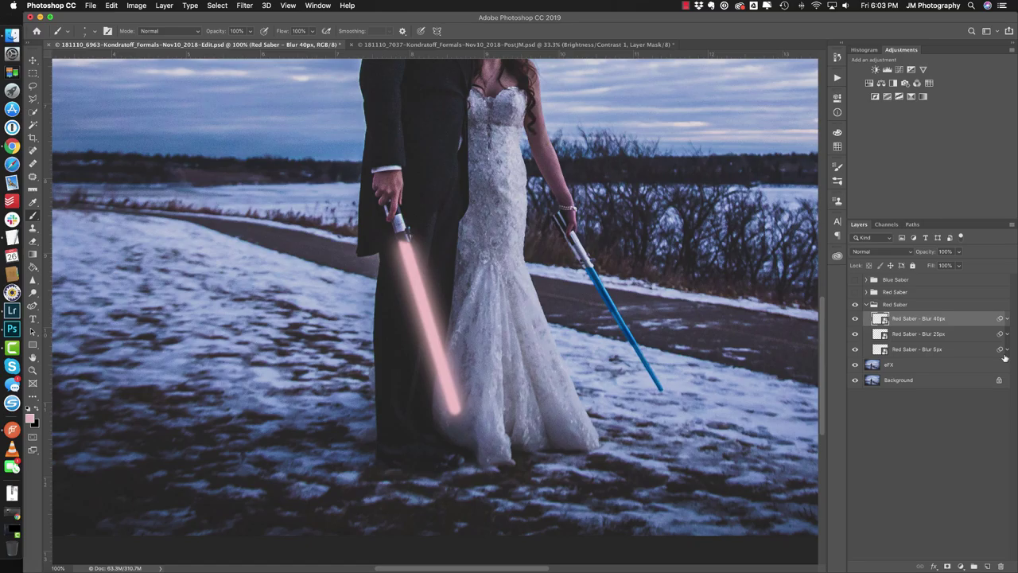
# Group the three blurred saber layers and name the group "Base Layers - Hide once merged to black".
pyautogui.keyDown('shift'); pyautogui.click(964, 350); pyautogui.keyUp('shift')
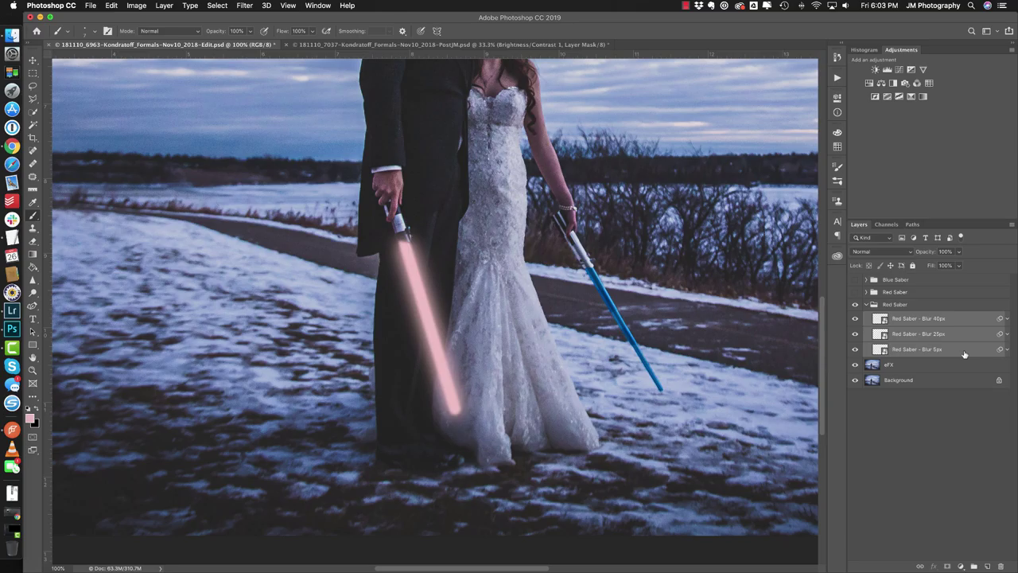
pyautogui.press('super+g')
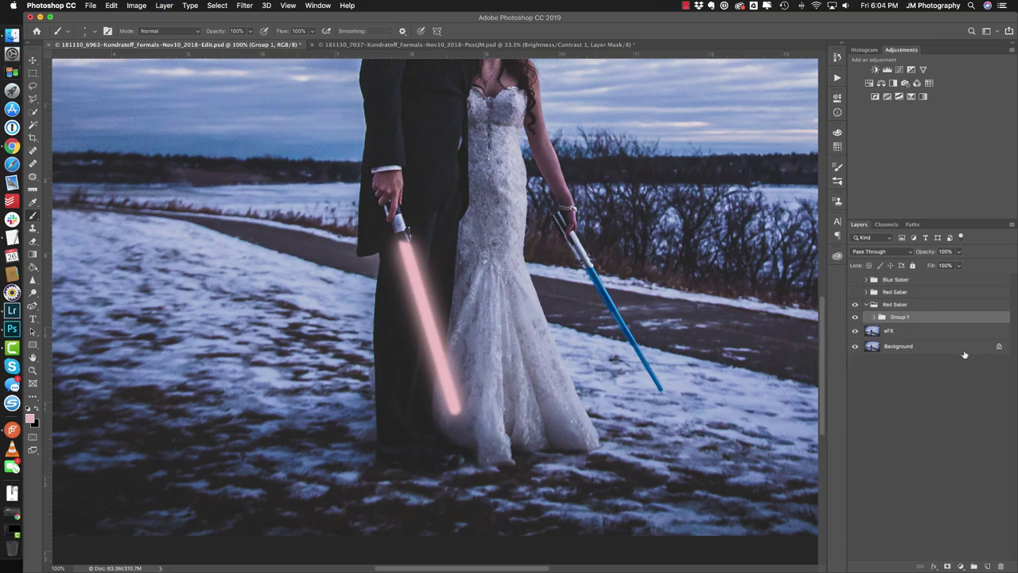
pyautogui.click(867, 292)
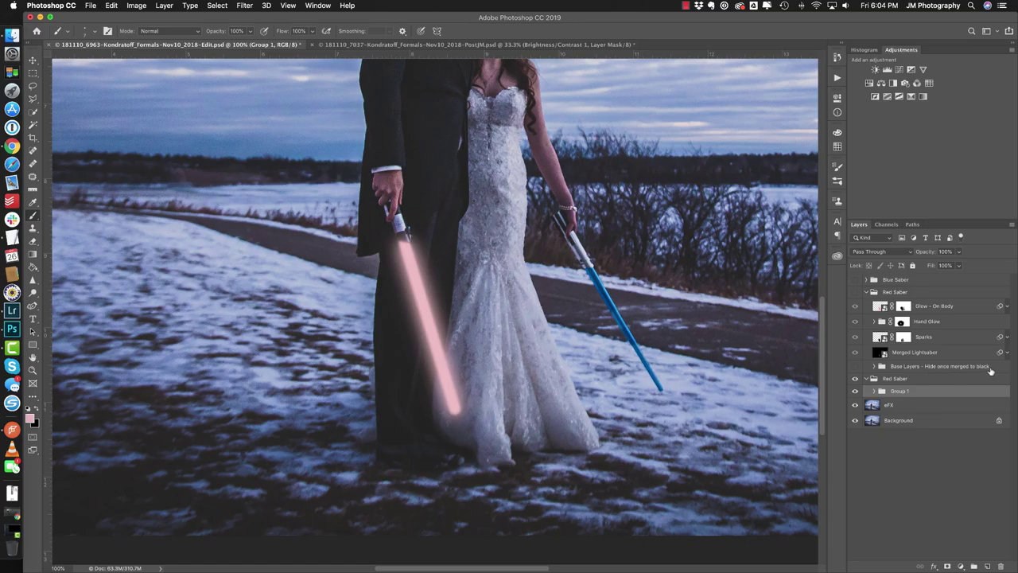
pyautogui.doubleClick(900, 391)
pyautogui.write('Base Layers - Hide once merged to black')
pyautogui.press('Return')
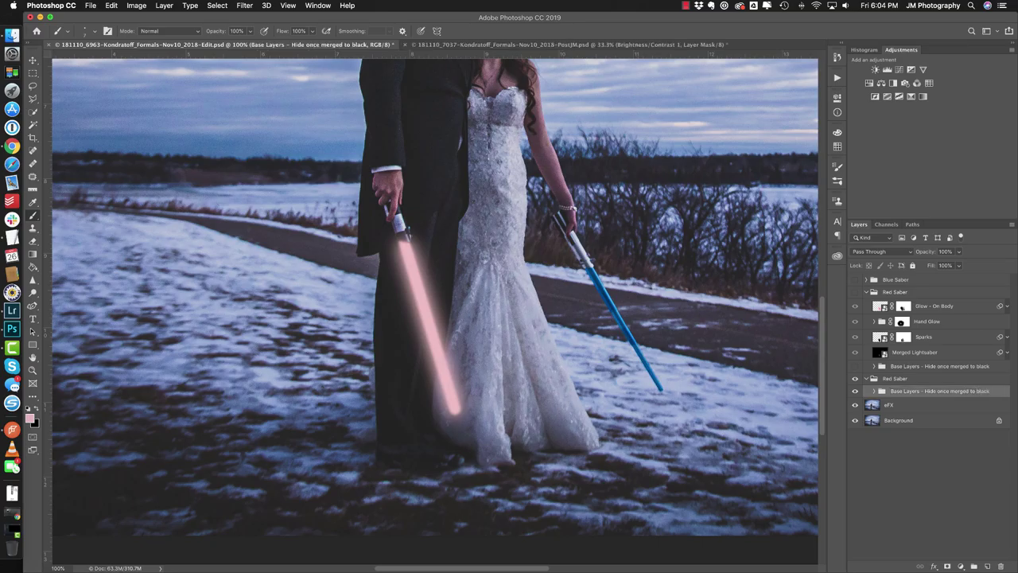
# Duplicate the "Base Layers - Hide once merged to black" group and hide the original.
pyautogui.press('super+e')
pyautogui.press('super+j')
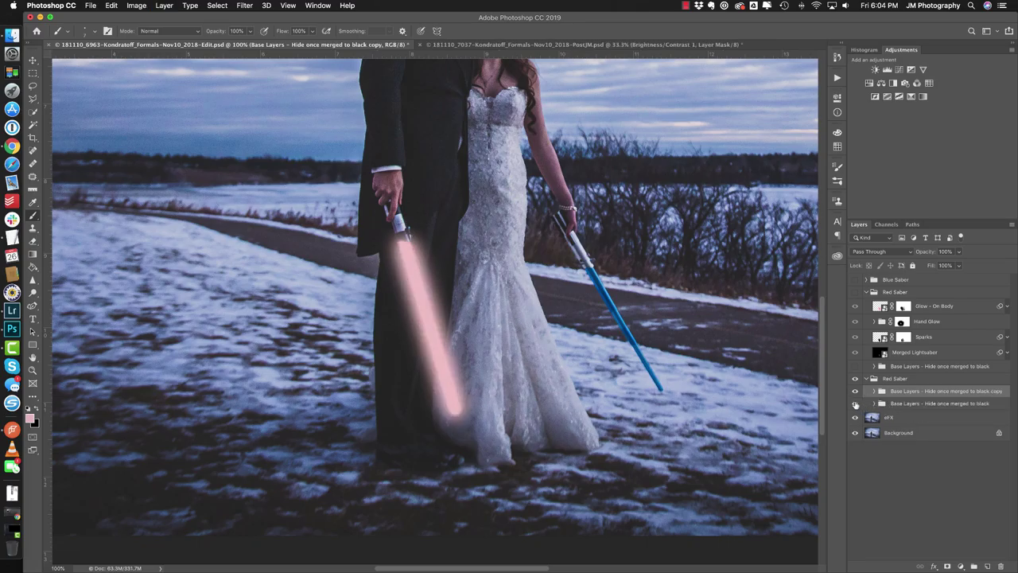
pyautogui.click(856, 404)
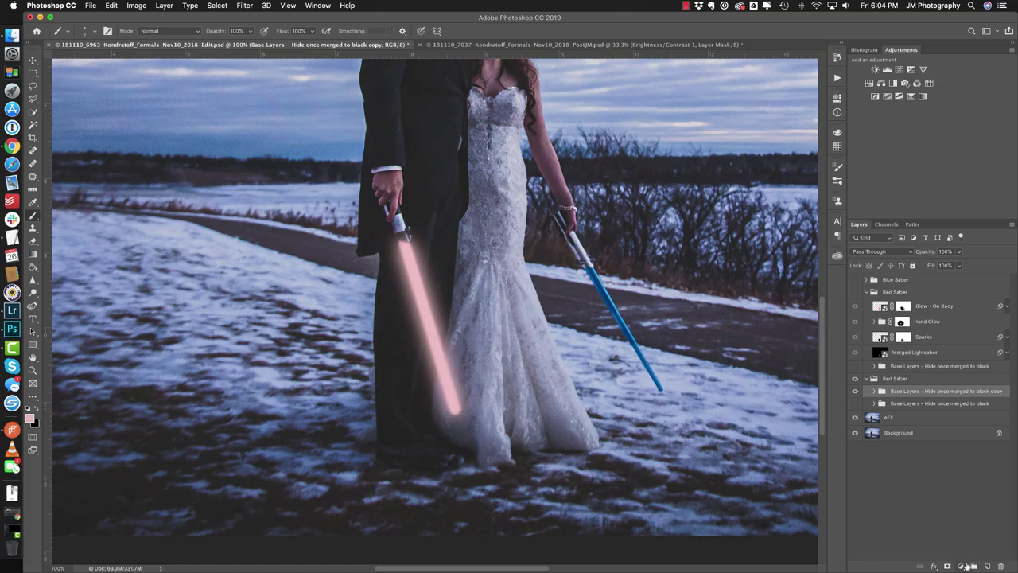
# Add a black (000000) solid color fill layer and place it directly beneath the duplicated base layers group.
pyautogui.click(961, 567)
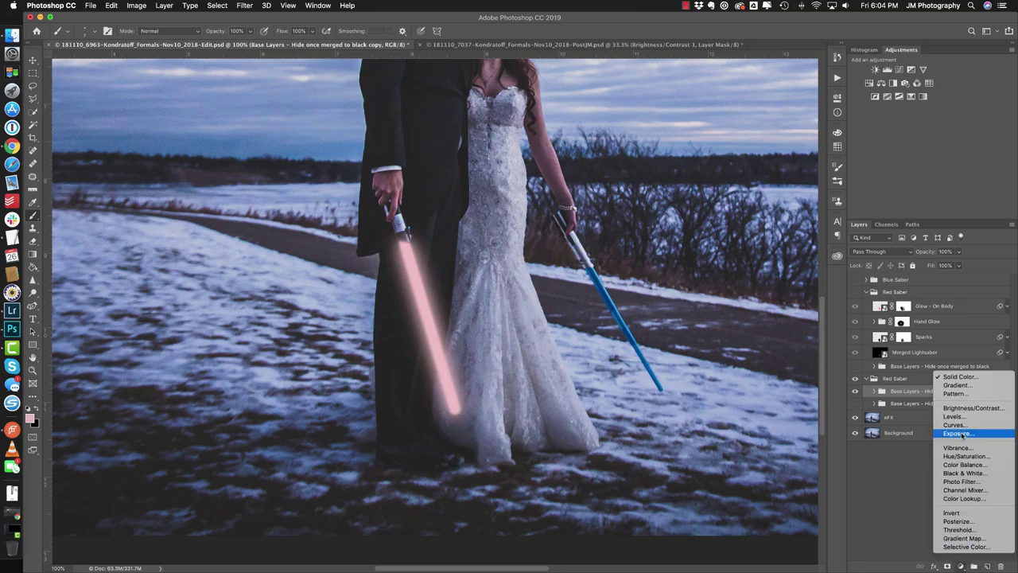
pyautogui.click(955, 376)
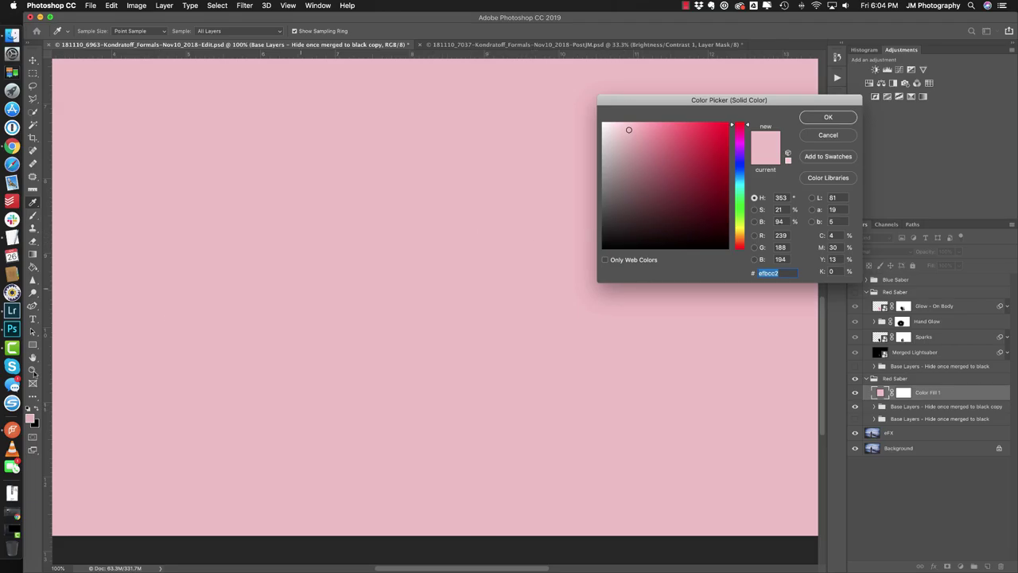
pyautogui.moveTo(655, 227); pyautogui.dragTo(497, 342)
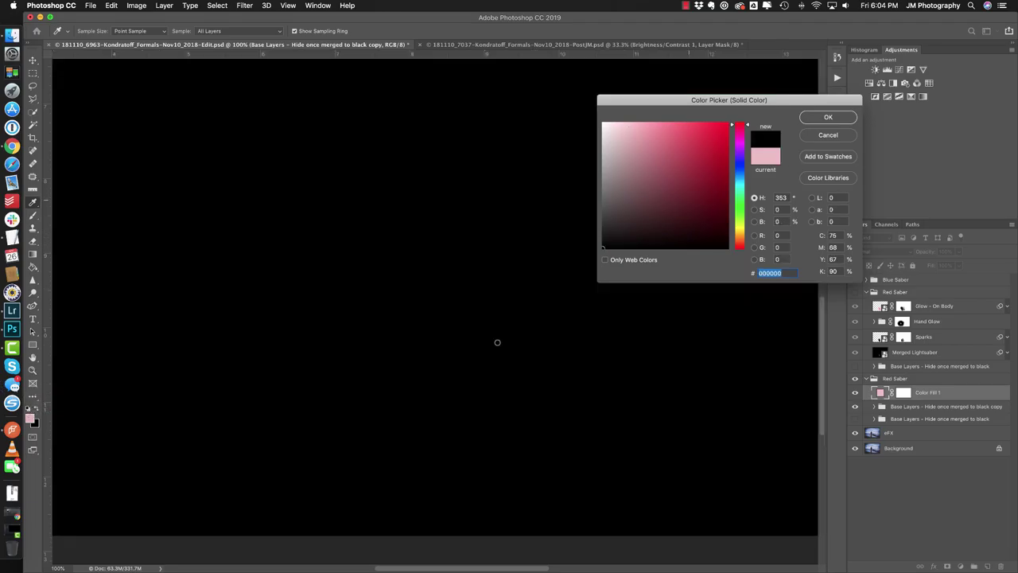
pyautogui.click(817, 120)
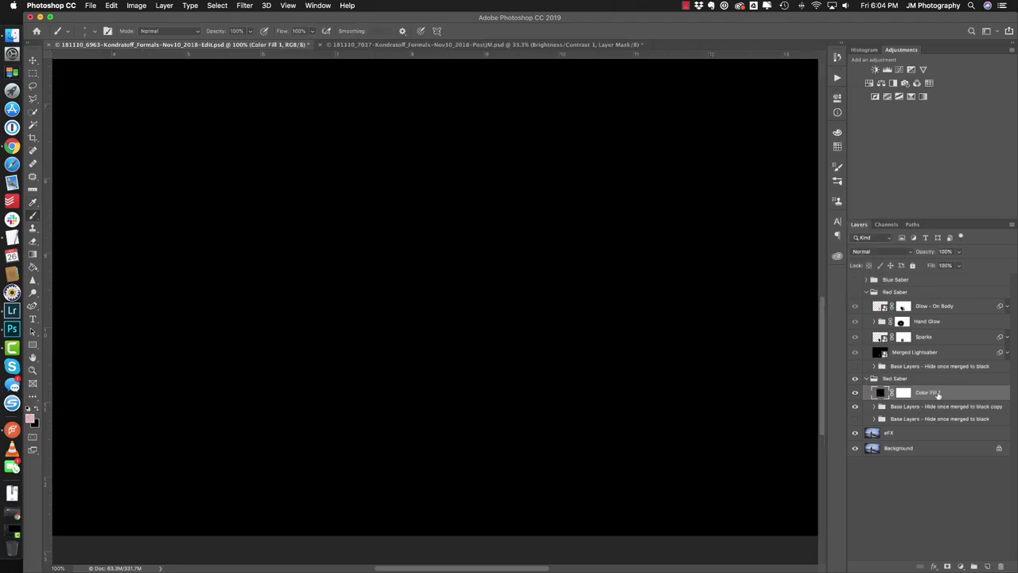
pyautogui.moveTo(938, 393); pyautogui.dragTo(940, 414)
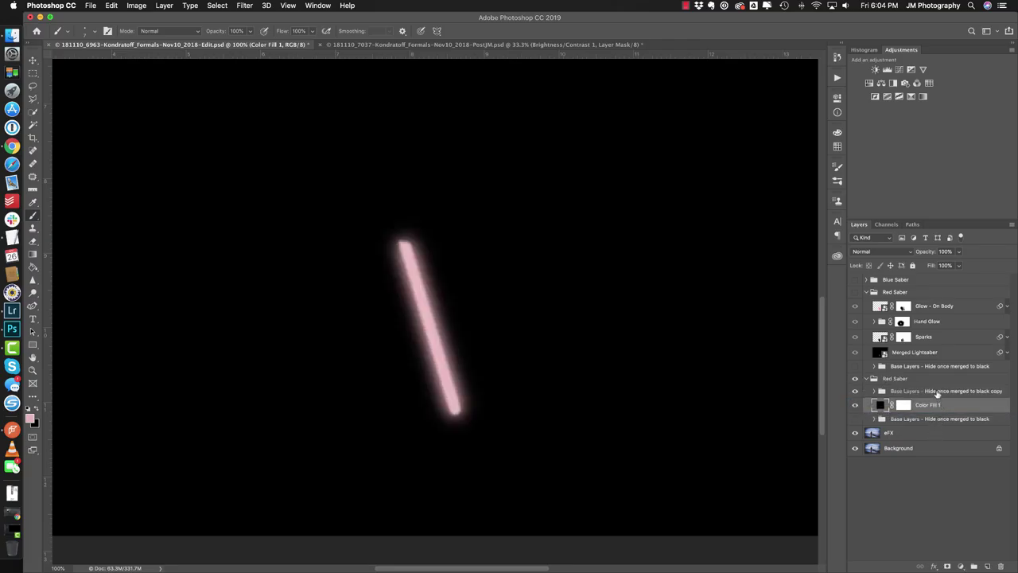
# Merge the duplicated base layers group with the black color fill layer.
pyautogui.click(938, 393)
pyautogui.keyDown('shift'); pyautogui.click(937, 406); pyautogui.keyUp('shift')
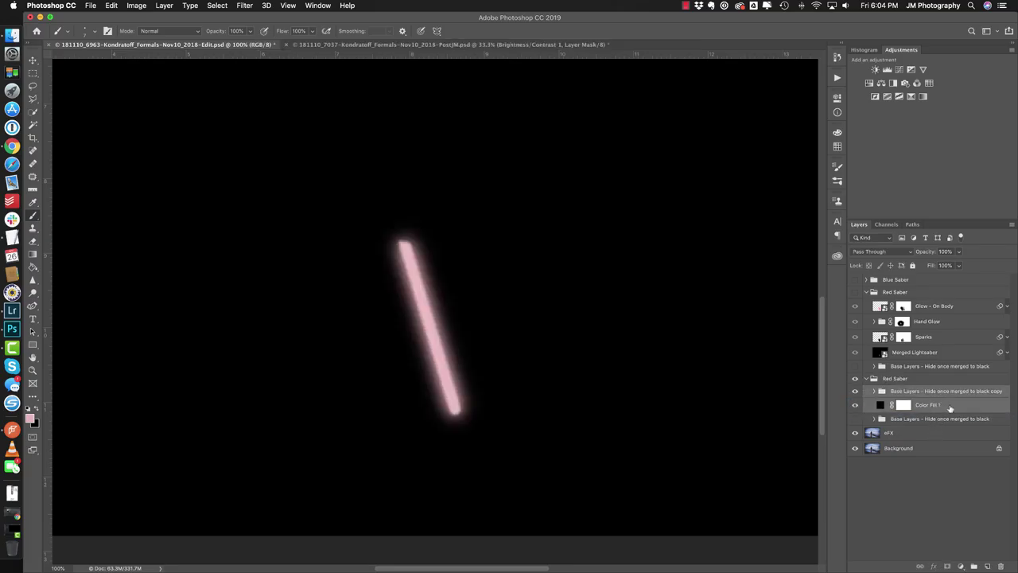
pyautogui.press('super+e')
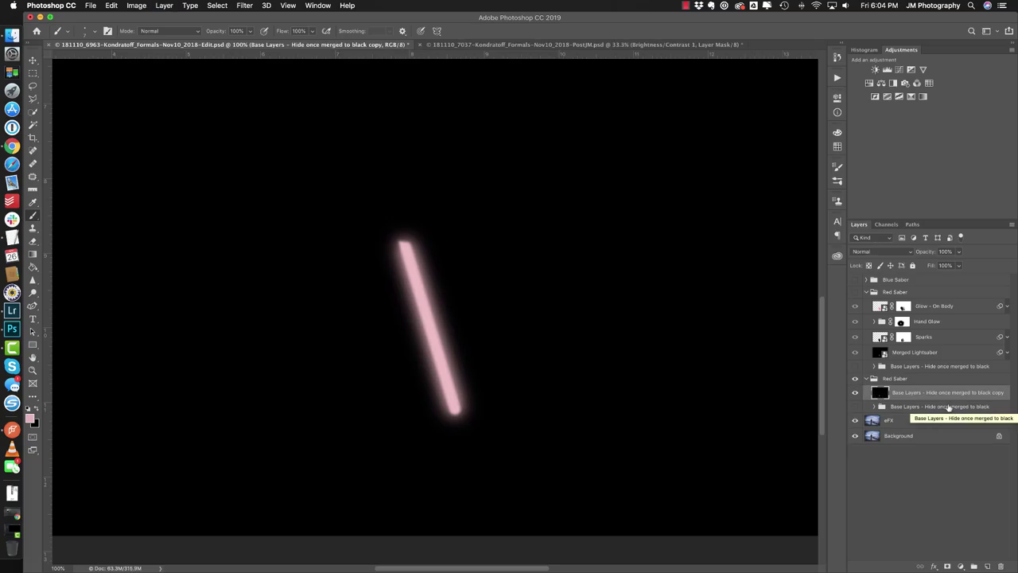
pyautogui.keyDown('shift'); pyautogui.click(948, 407); pyautogui.keyUp('shift')
pyautogui.rightClick(938, 408)
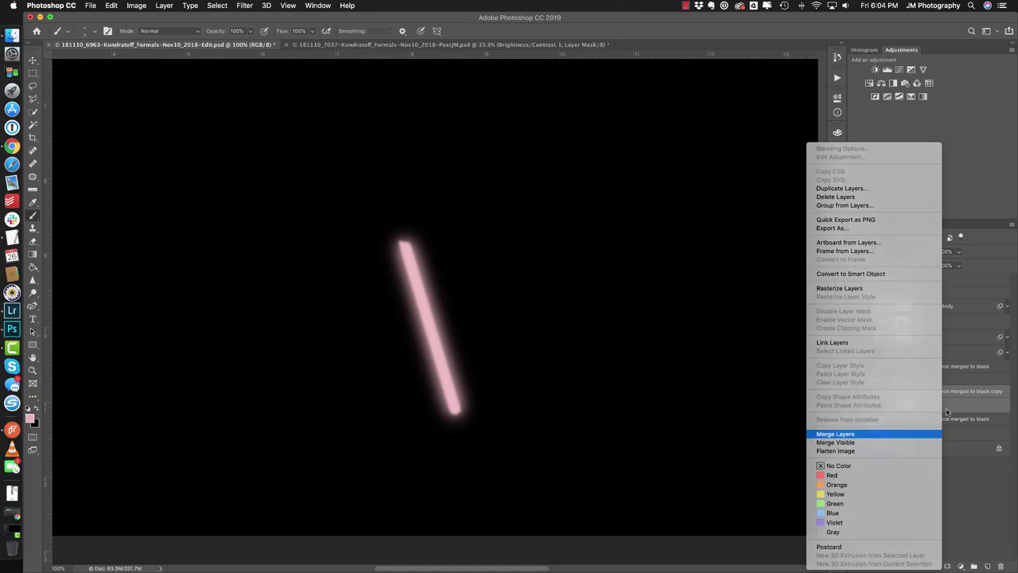
pyautogui.click(848, 435)
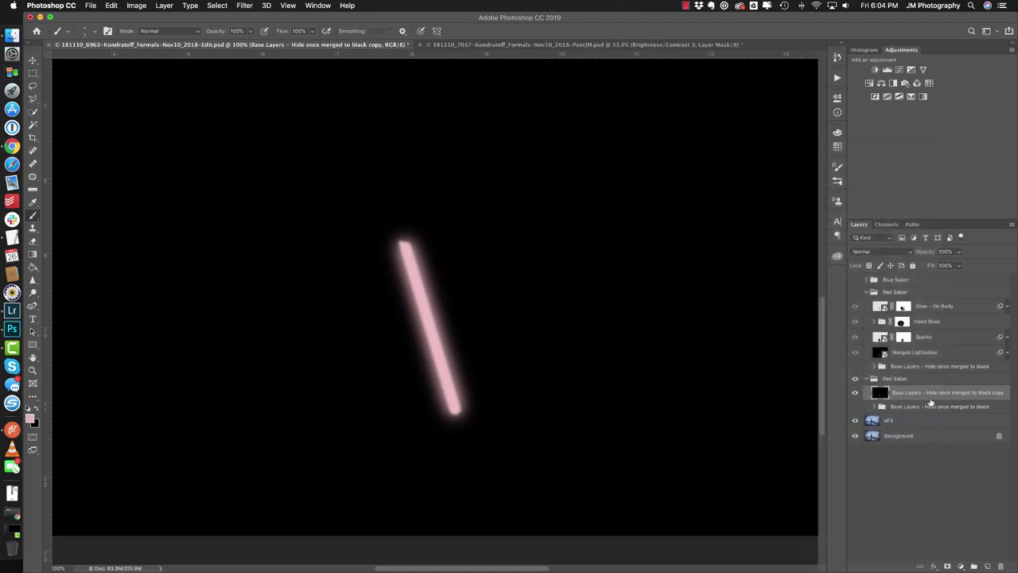
# Collapse the finished Red Saber reference group and set the merged saber layer's blend mode to Screen.
pyautogui.click(957, 355)
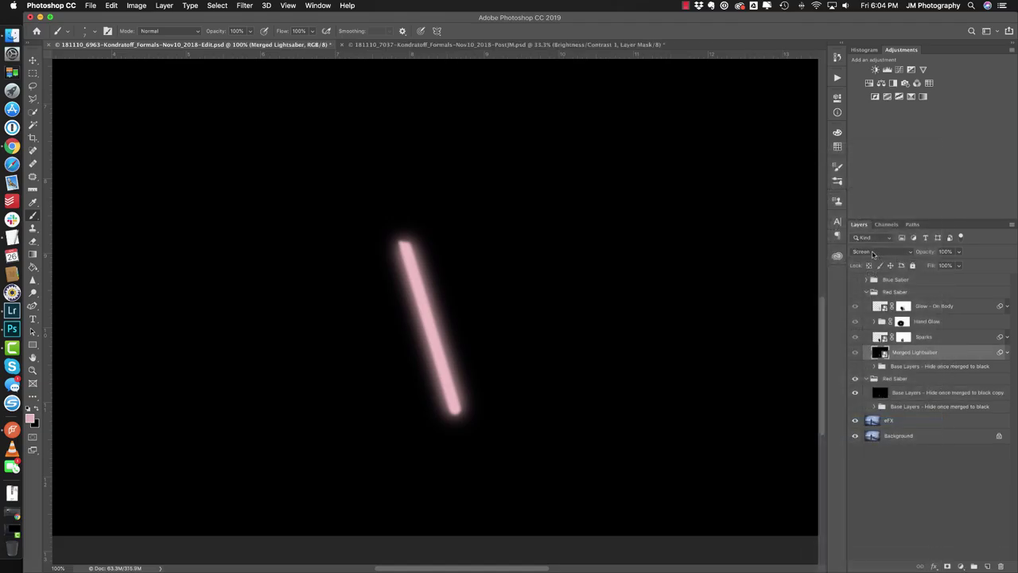
pyautogui.click(920, 396)
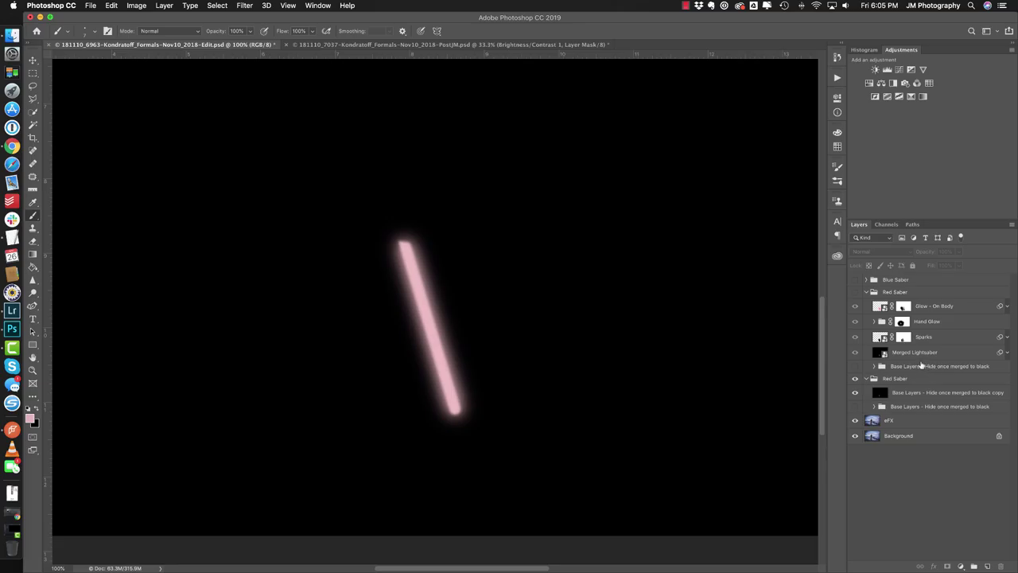
pyautogui.click(866, 293)
pyautogui.click(907, 319)
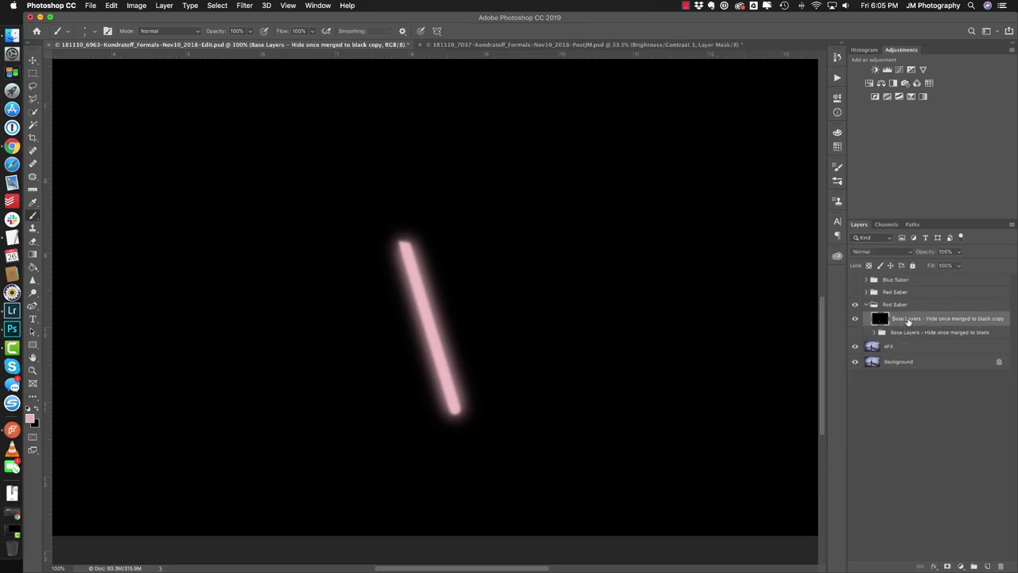
pyautogui.click(872, 251)
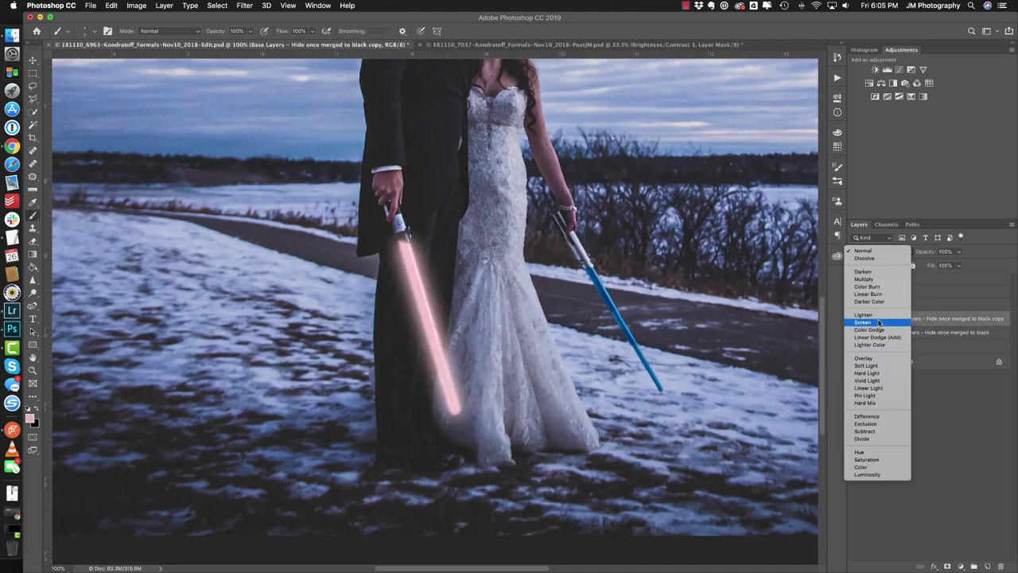
pyautogui.click(879, 322)
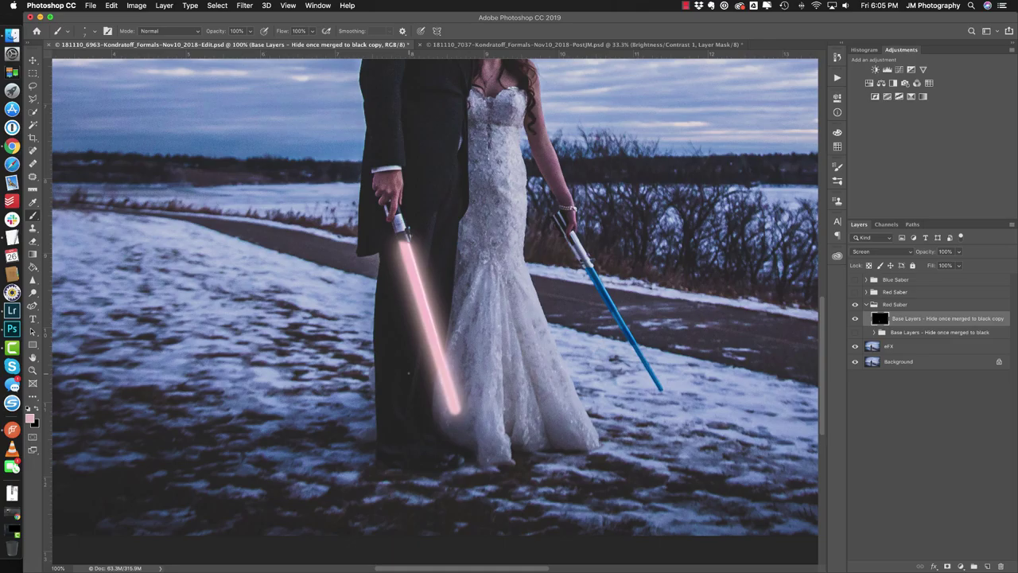
# Examine the lower blade up close, collapse and hide the new Red Saber group, and show the finished Red Saber group for comparison.
pyautogui.press('z')
pyautogui.moveTo(430, 327); pyautogui.dragTo(484, 318)
pyautogui.moveTo(477, 405); pyautogui.dragTo(457, 358)
pyautogui.moveTo(511, 432); pyautogui.dragTo(536, 473)
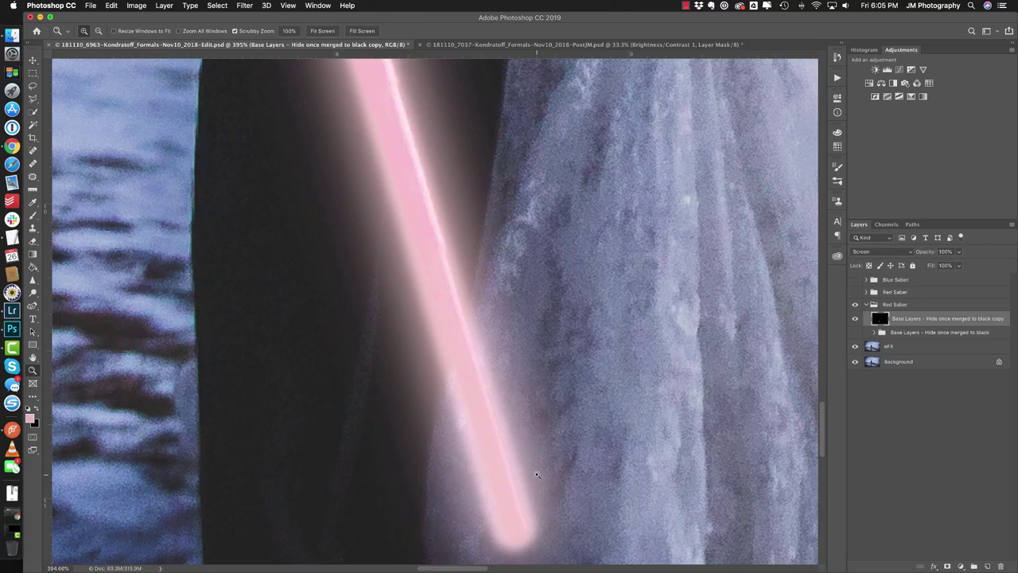
pyautogui.click(867, 305)
pyautogui.click(856, 305)
pyautogui.click(855, 292)
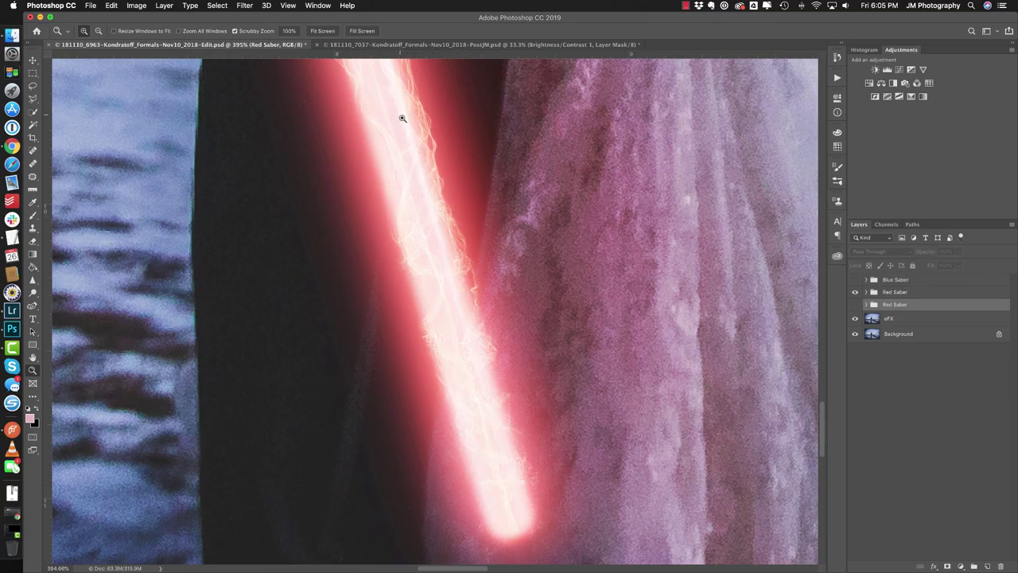
# Hide the finished Red Saber group, show the new one instead, and expand it to select its merged saber layer.
pyautogui.click(855, 292)
pyautogui.click(855, 306)
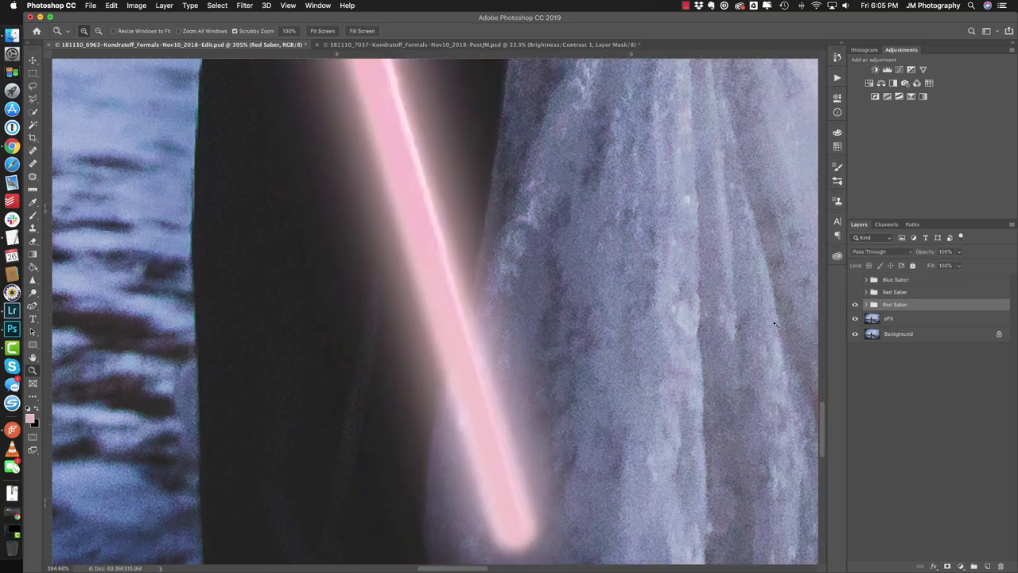
pyautogui.press('super+1')
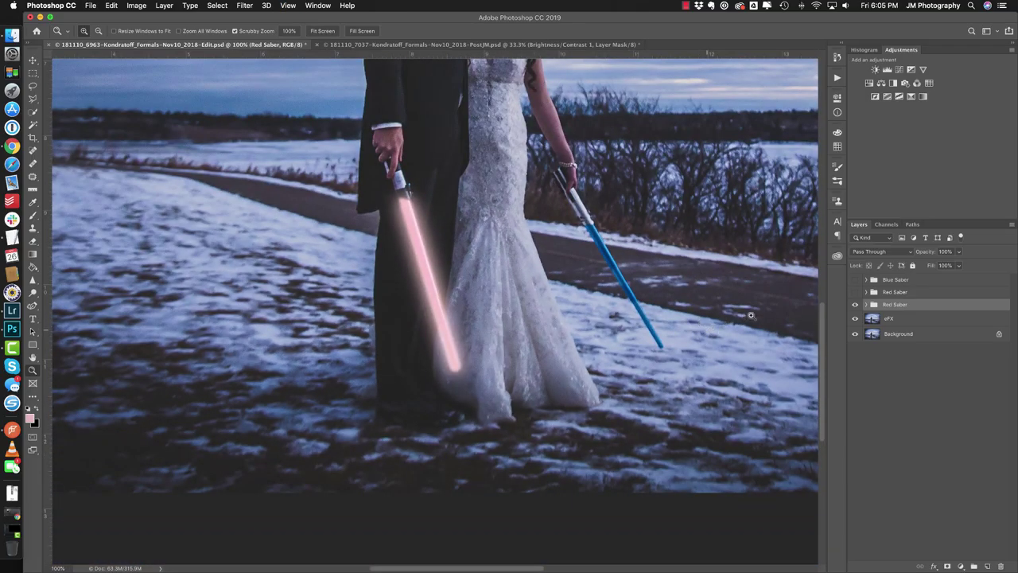
pyautogui.click(865, 306)
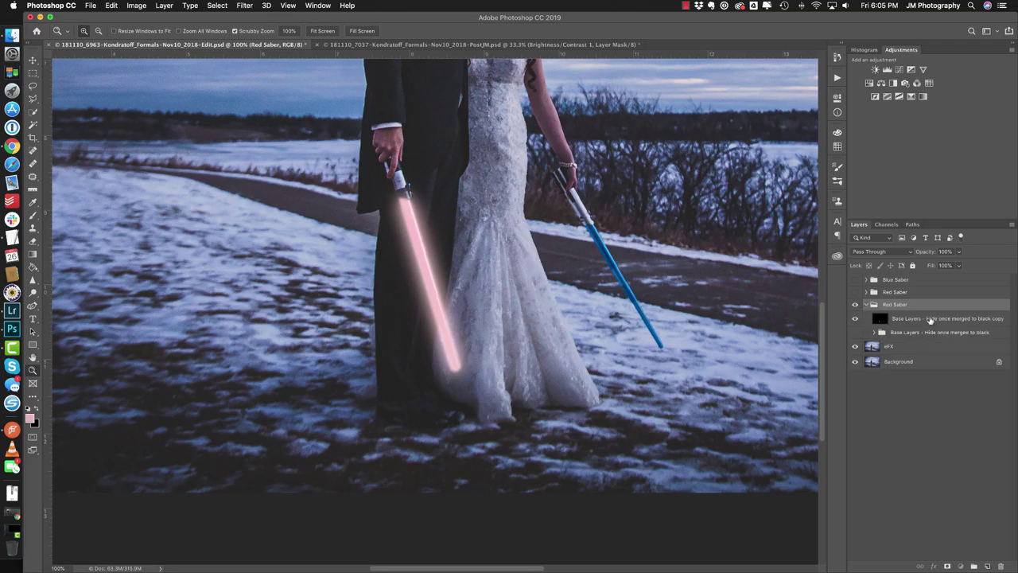
pyautogui.click(931, 320)
# Examine the smart filters on the Merged Lightsaber layer inside the finished Red Saber reference group.
pyautogui.click(866, 292)
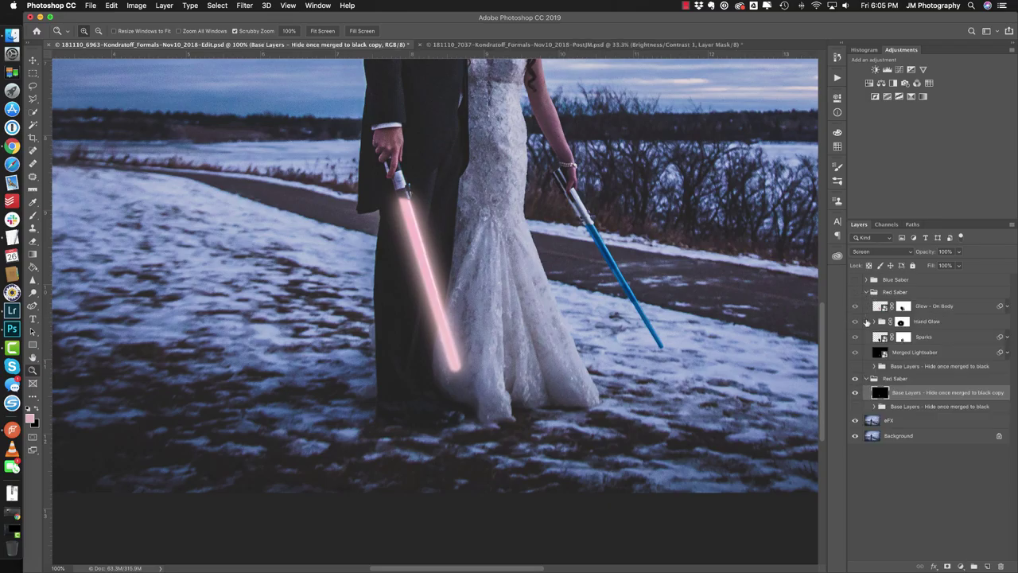
pyautogui.click(956, 357)
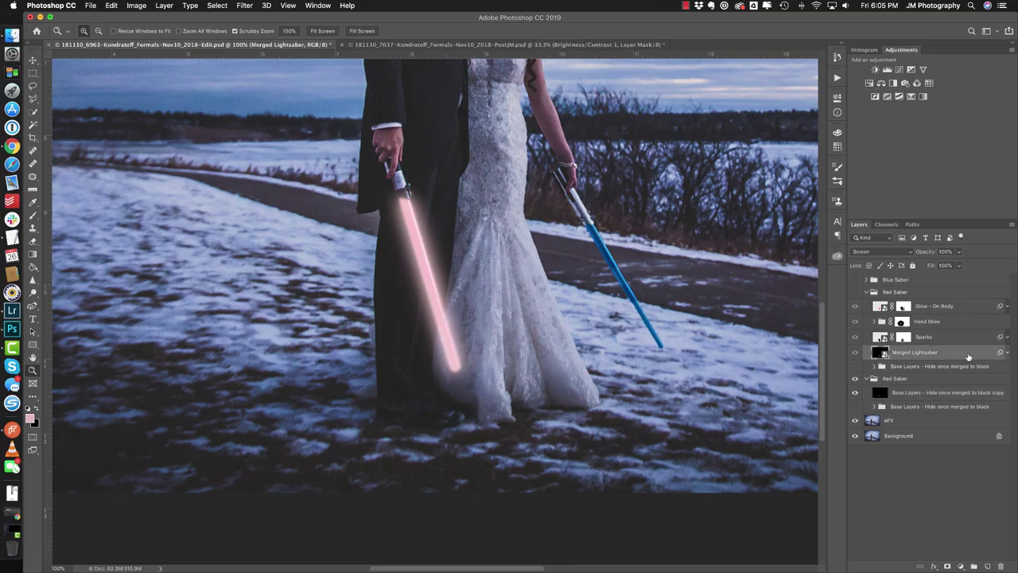
pyautogui.click(1007, 355)
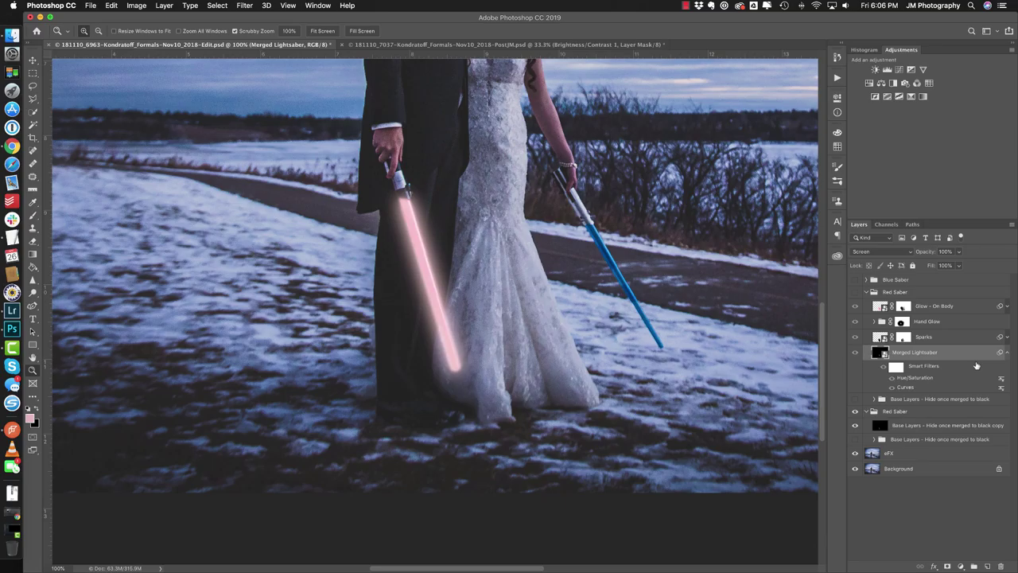
pyautogui.click(1007, 353)
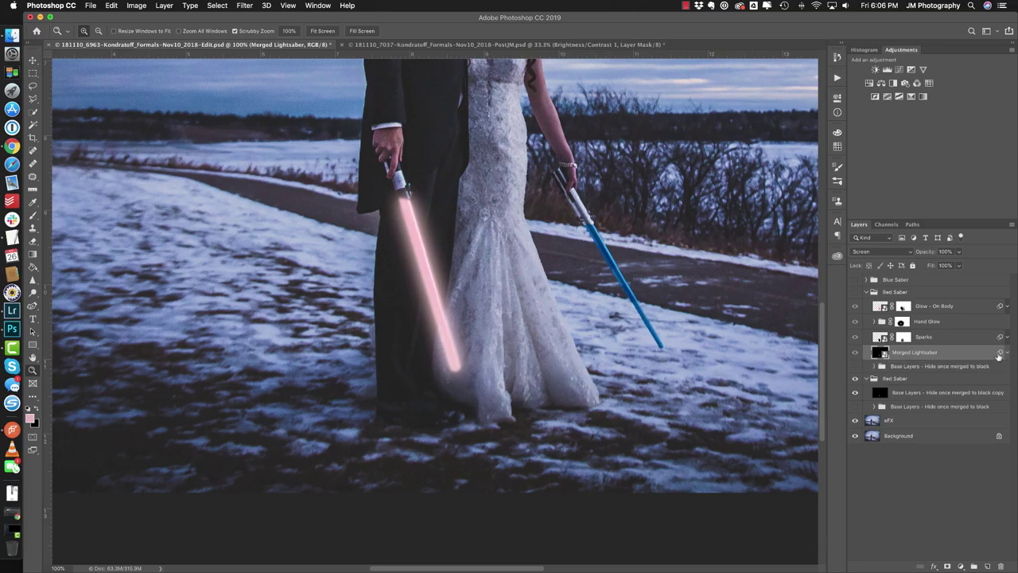
pyautogui.click(866, 292)
# Convert the merged base layers copy in the new Red Saber group to a smart object.
pyautogui.click(924, 322)
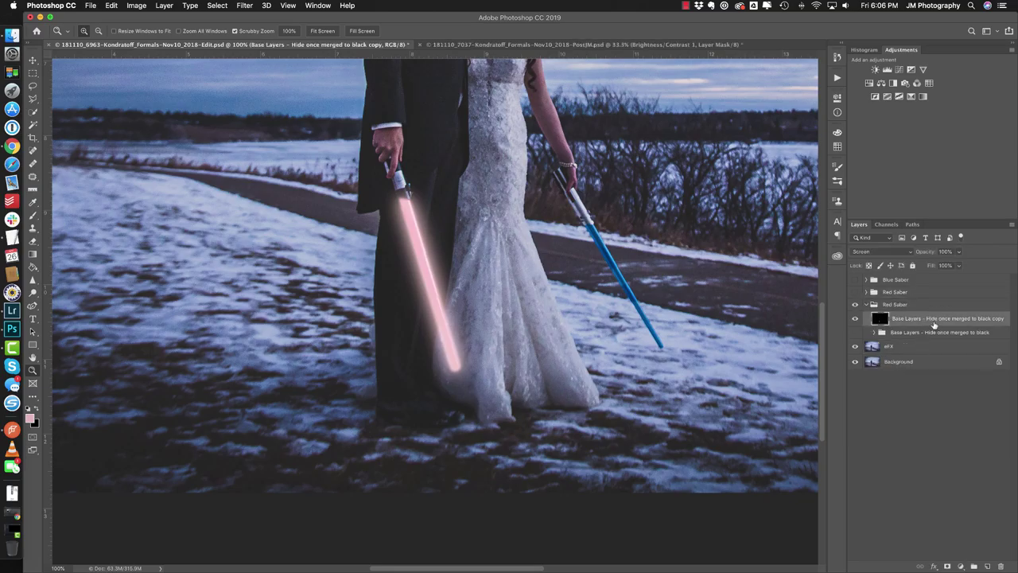
pyautogui.rightClick(934, 325)
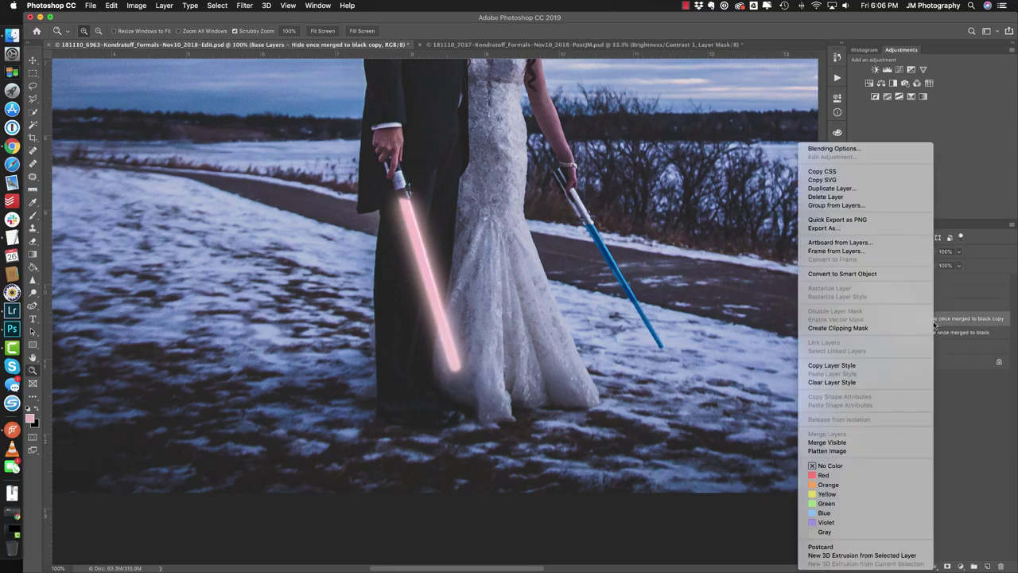
pyautogui.click(860, 273)
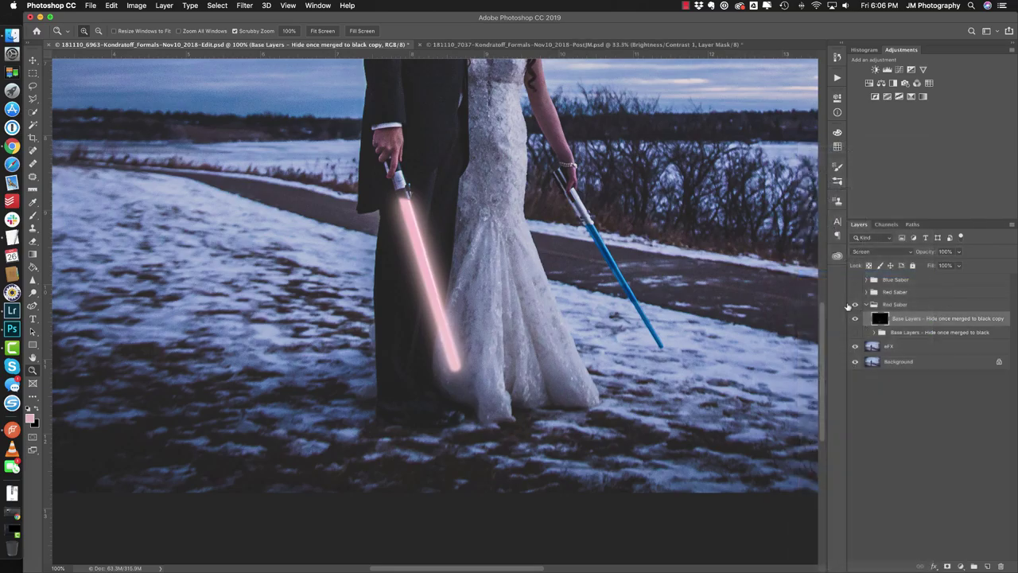
# Apply a Curves adjustment to the merged saber smart object, raising the Red channel curve to strengthen the red glow.
pyautogui.click(133, 6)
pyautogui.moveTo(139, 32)
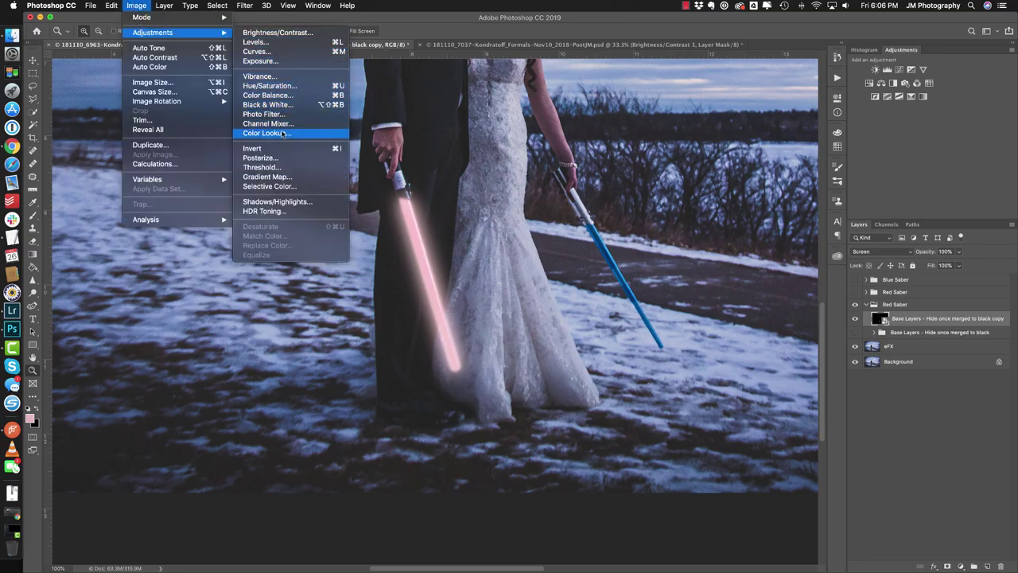
pyautogui.click(300, 51)
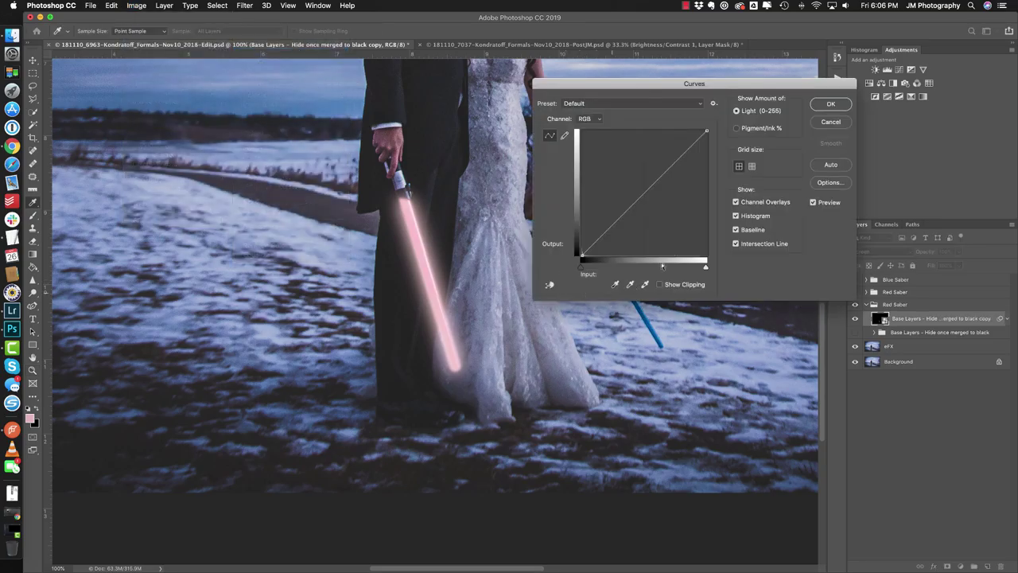
pyautogui.click(596, 118)
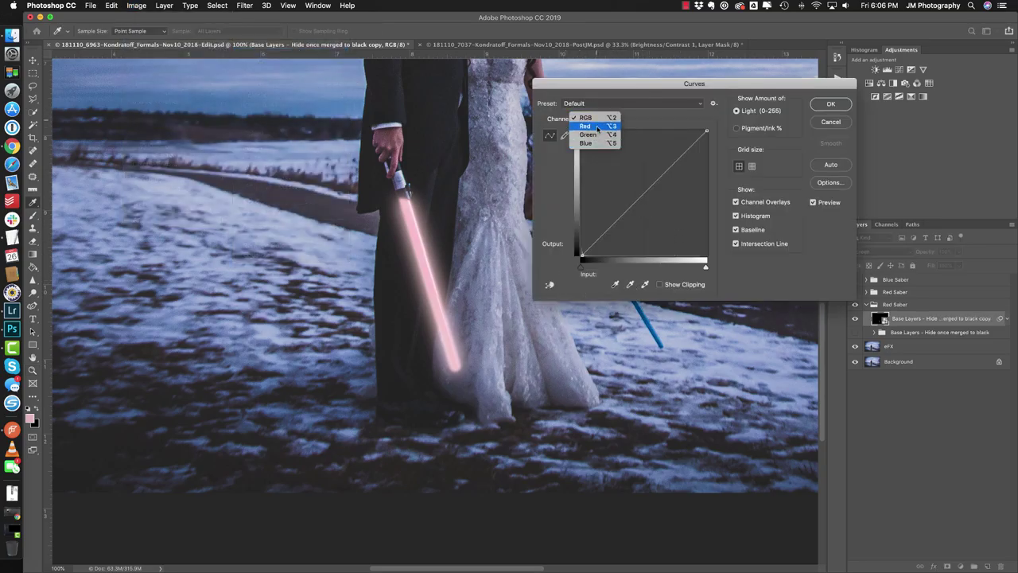
pyautogui.click(589, 126)
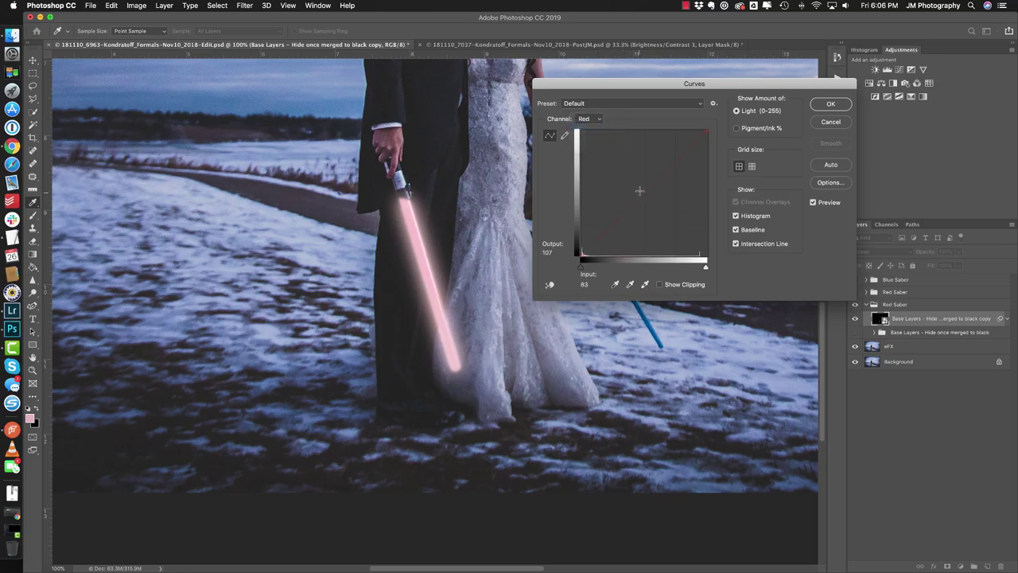
pyautogui.moveTo(640, 194); pyautogui.dragTo(630, 172)
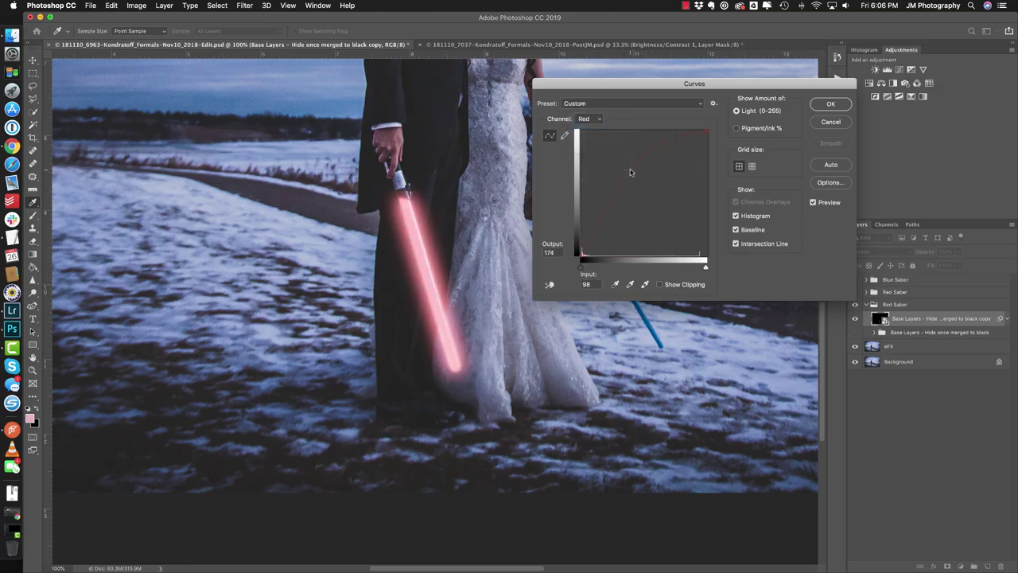
pyautogui.moveTo(630, 171); pyautogui.dragTo(665, 140)
pyautogui.click(831, 104)
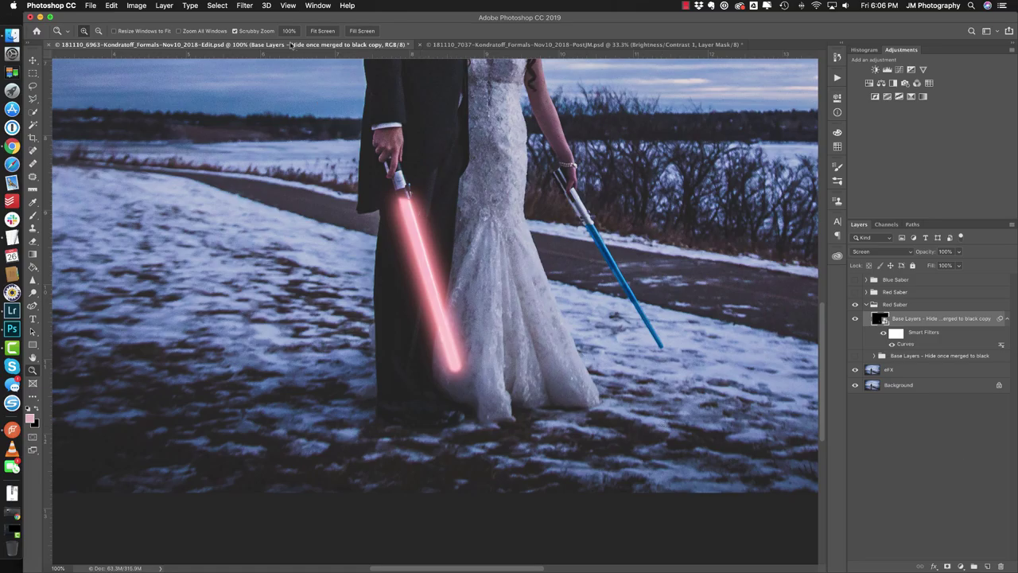
# Add a Hue/Saturation adjustment to the merged saber smart object.
pyautogui.click(128, 7)
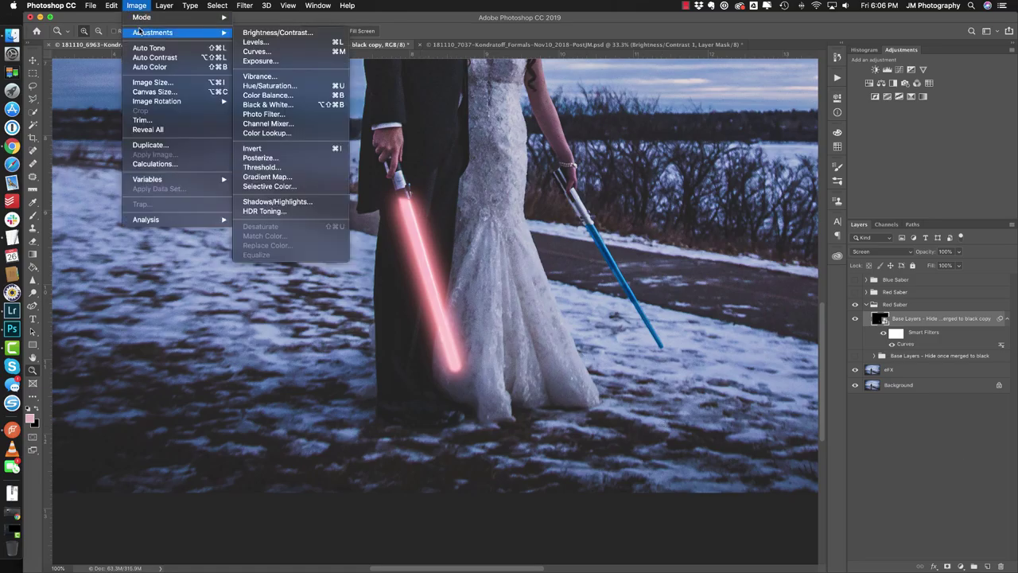
pyautogui.click(275, 85)
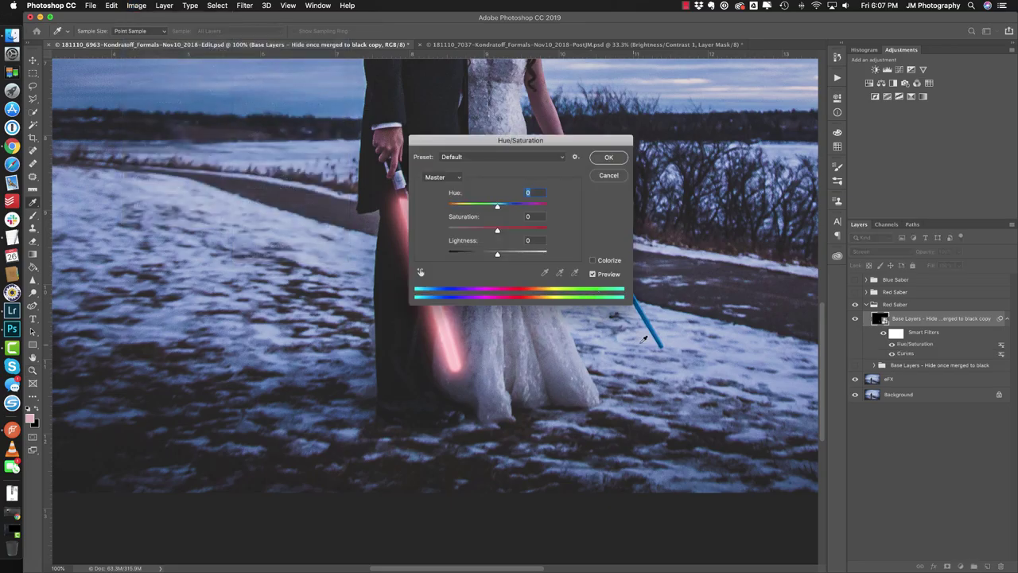
# Try colorizing the saber with hue 0 and saturation raised to 40 or more.
pyautogui.click(593, 261)
pyautogui.moveTo(565, 143); pyautogui.dragTo(684, 127)
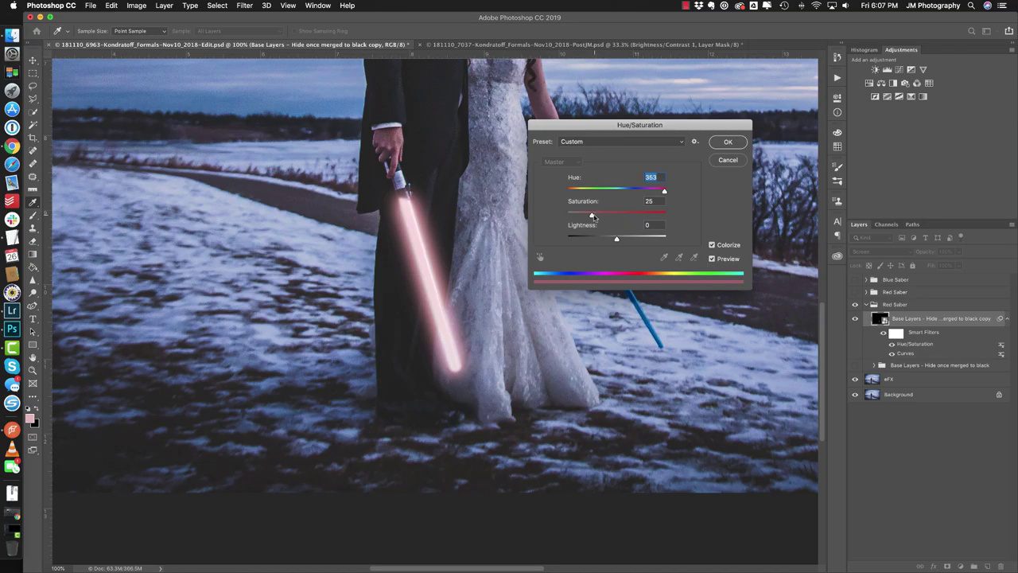
pyautogui.moveTo(592, 215); pyautogui.dragTo(606, 216)
pyautogui.moveTo(665, 191); pyautogui.dragTo(549, 192)
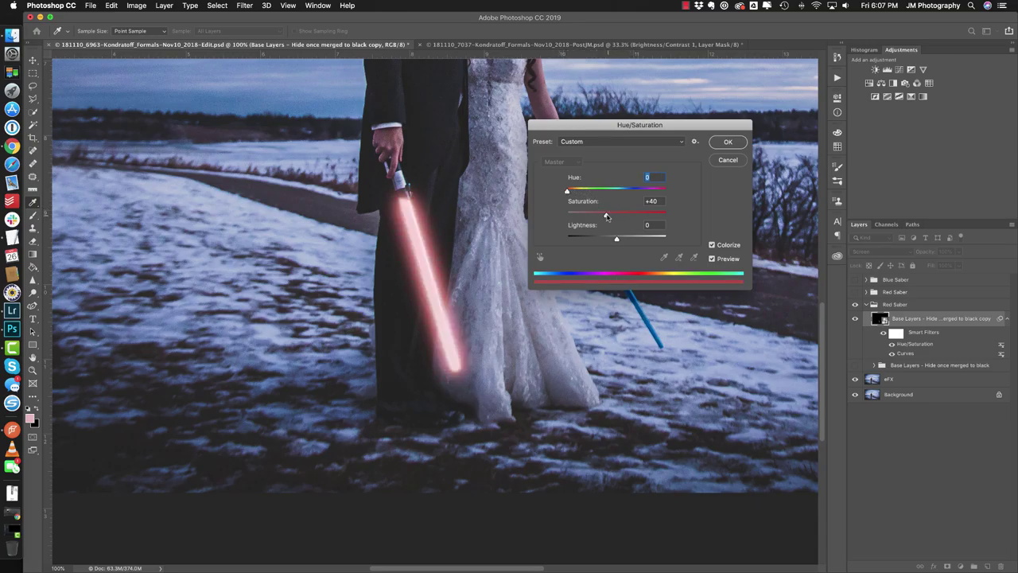
pyautogui.moveTo(607, 216)
pyautogui.mouseDown()
pyautogui.moveTo(623, 217)
pyautogui.moveTo(614, 215)
pyautogui.mouseUp()
pyautogui.moveTo(568, 191); pyautogui.dragTo(606, 217)
pyautogui.click(712, 245)
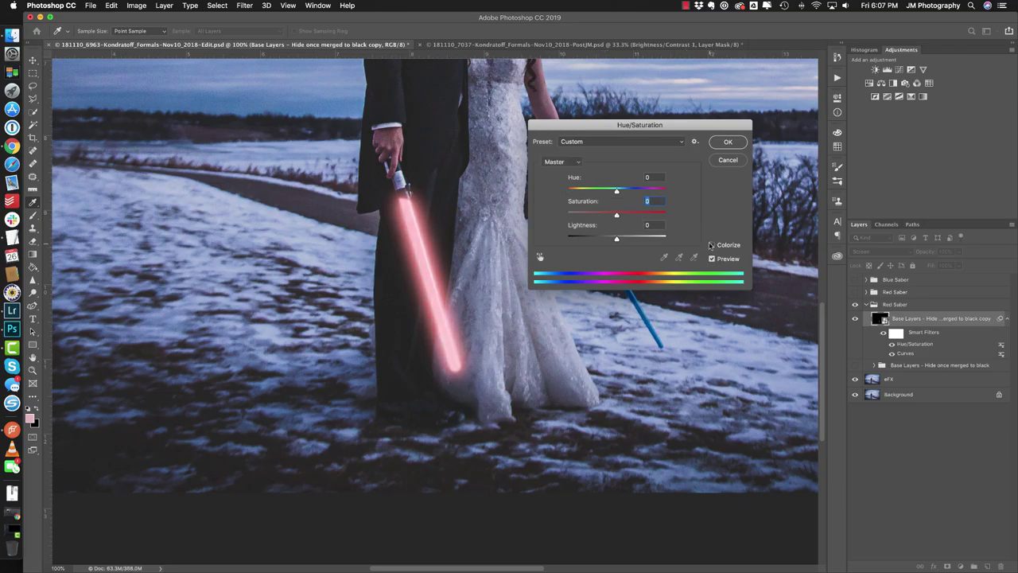
pyautogui.click(711, 245)
pyautogui.click(711, 245)
# Set the saber's saturation to +24 without colorizing and apply the Hue/Saturation adjustment.
pyautogui.moveTo(616, 239)
pyautogui.mouseDown()
pyautogui.moveTo(591, 241)
pyautogui.moveTo(617, 240)
pyautogui.mouseUp()
pyautogui.moveTo(616, 191); pyautogui.dragTo(625, 216)
pyautogui.click(712, 245)
pyautogui.click(712, 245)
pyautogui.moveTo(625, 215); pyautogui.dragTo(629, 216)
pyautogui.moveTo(613, 192); pyautogui.dragTo(615, 193)
pyautogui.click(733, 144)
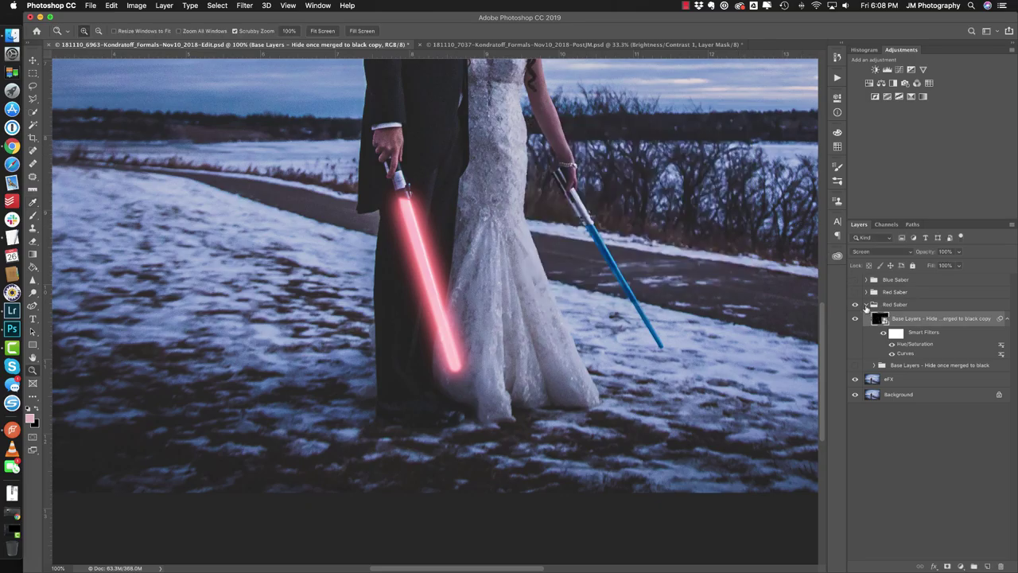
# Collapse the new Red Saber group and compare its glow with the finished Red Saber group and the original blade.
pyautogui.click(866, 305)
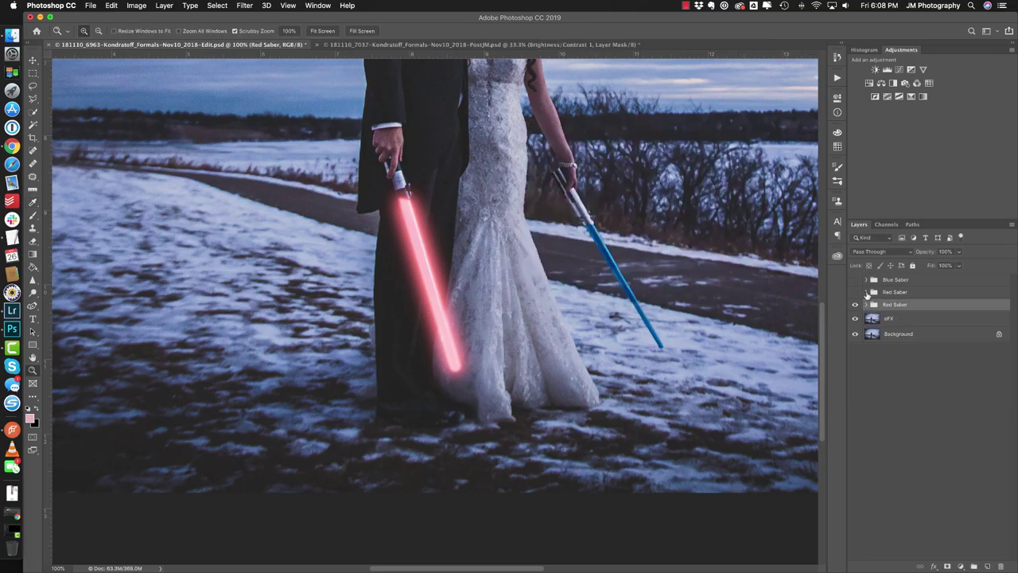
pyautogui.click(855, 305)
pyautogui.click(855, 293)
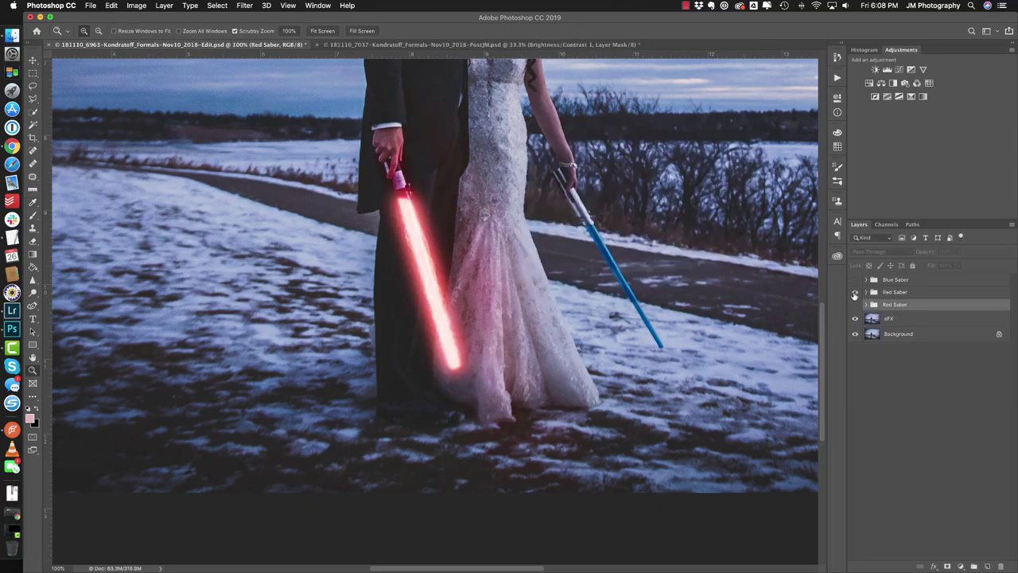
pyautogui.click(855, 293)
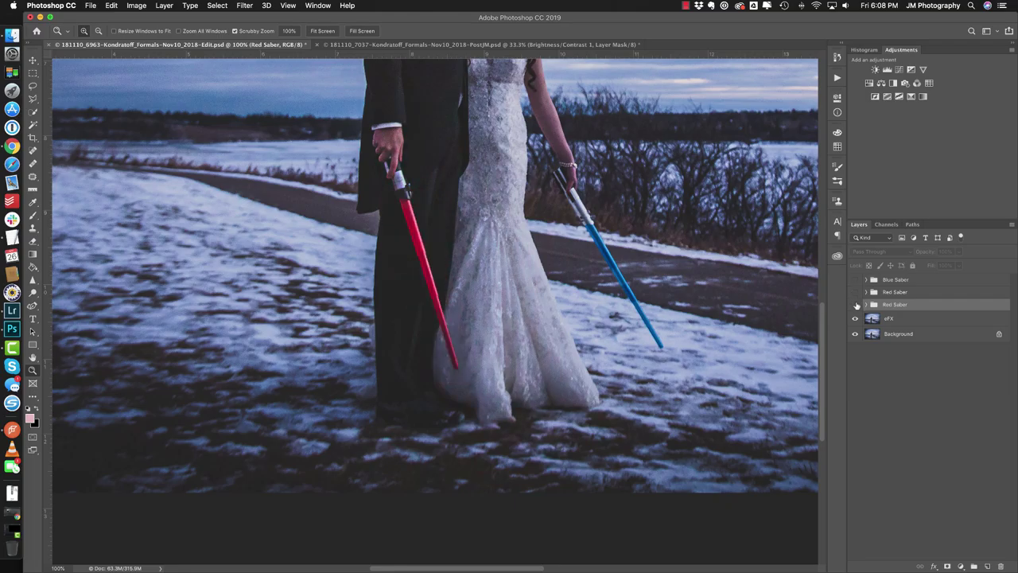
pyautogui.click(856, 306)
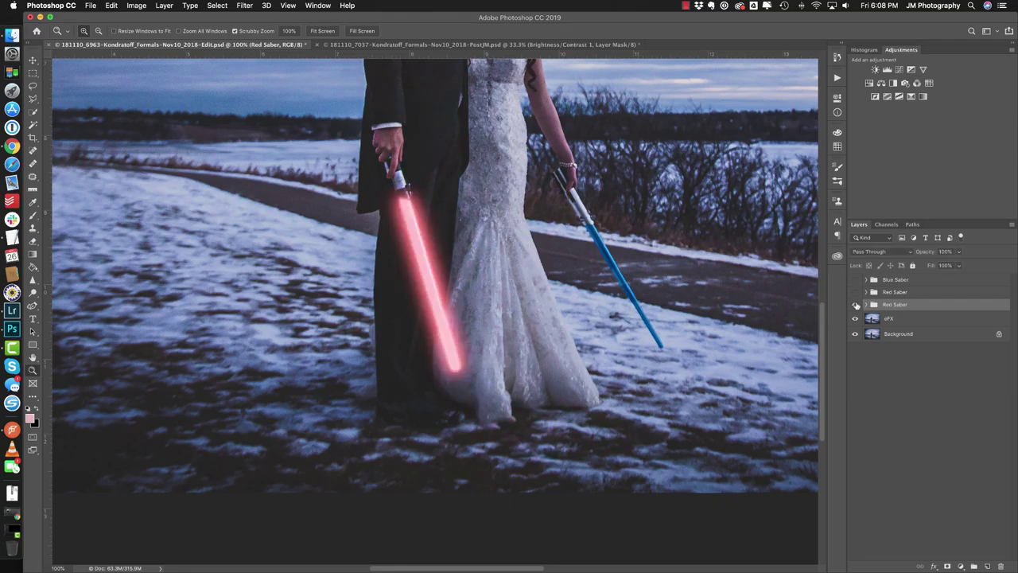
# Expand the new Red Saber group and fine-tune the hue and saturation of the merged saber's Hue/Saturation smart filter.
pyautogui.click(867, 305)
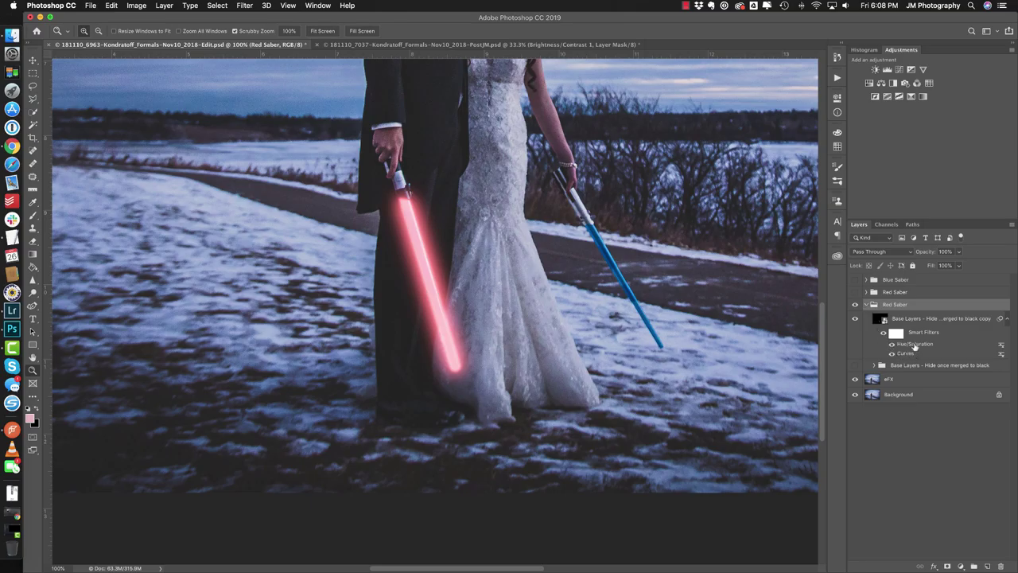
pyautogui.doubleClick(915, 343)
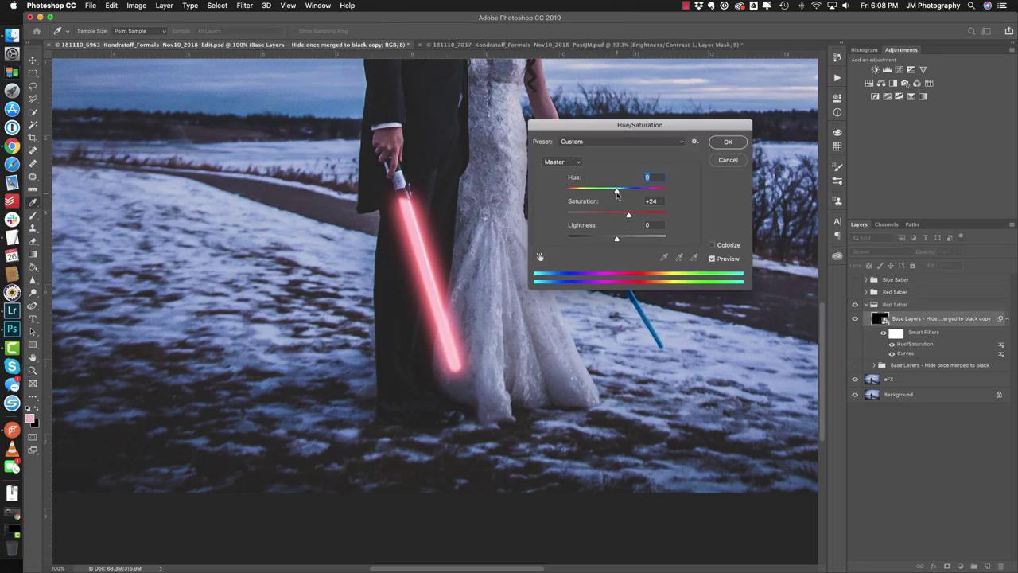
pyautogui.moveTo(617, 193); pyautogui.dragTo(620, 195)
pyautogui.click(633, 215)
pyautogui.click(721, 143)
# Compare the whole photo with and without the new Red Saber group, and inspect the red blade up close.
pyautogui.press('super+0')
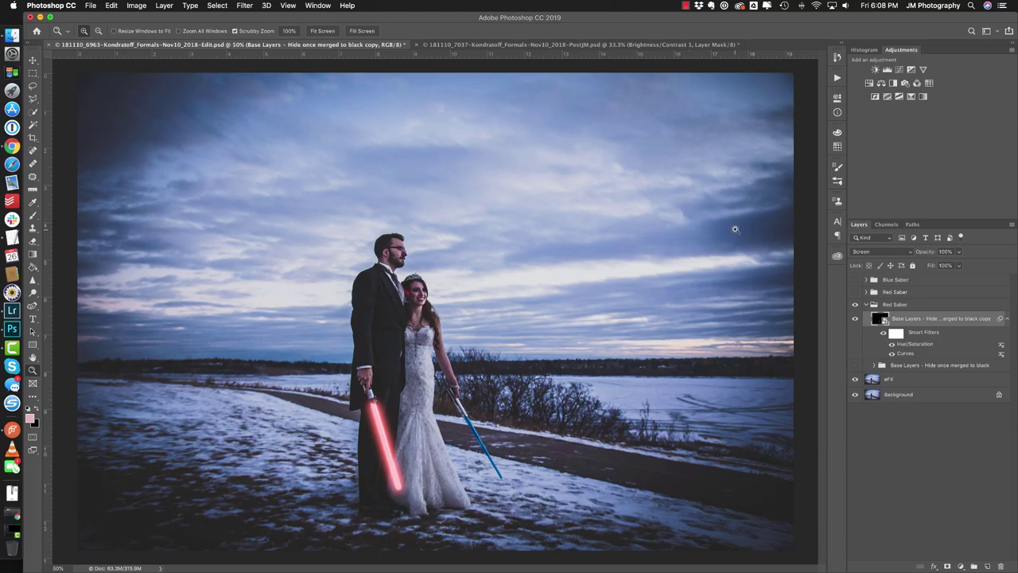
pyautogui.click(856, 305)
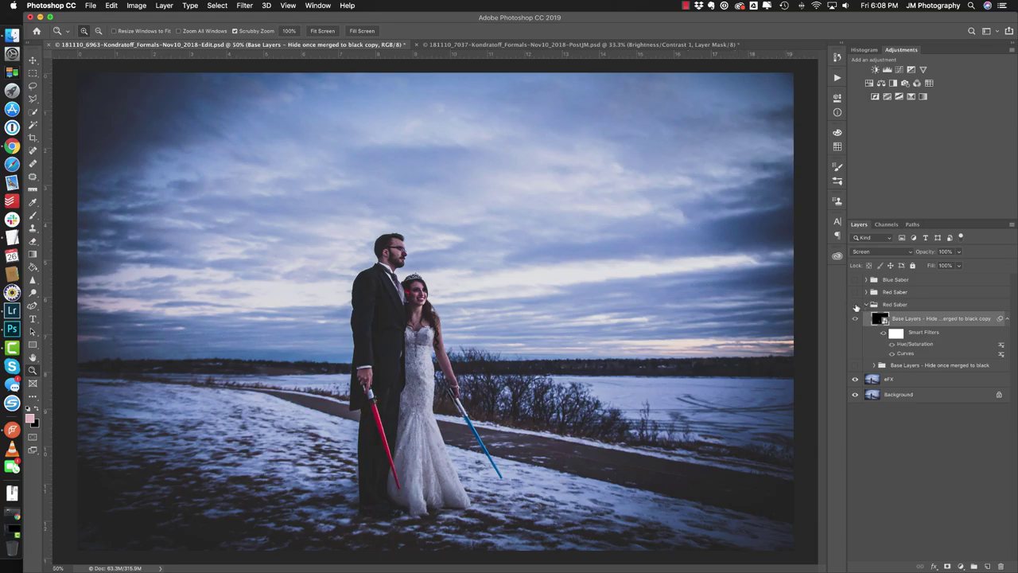
pyautogui.click(856, 305)
pyautogui.click(855, 306)
pyautogui.click(856, 305)
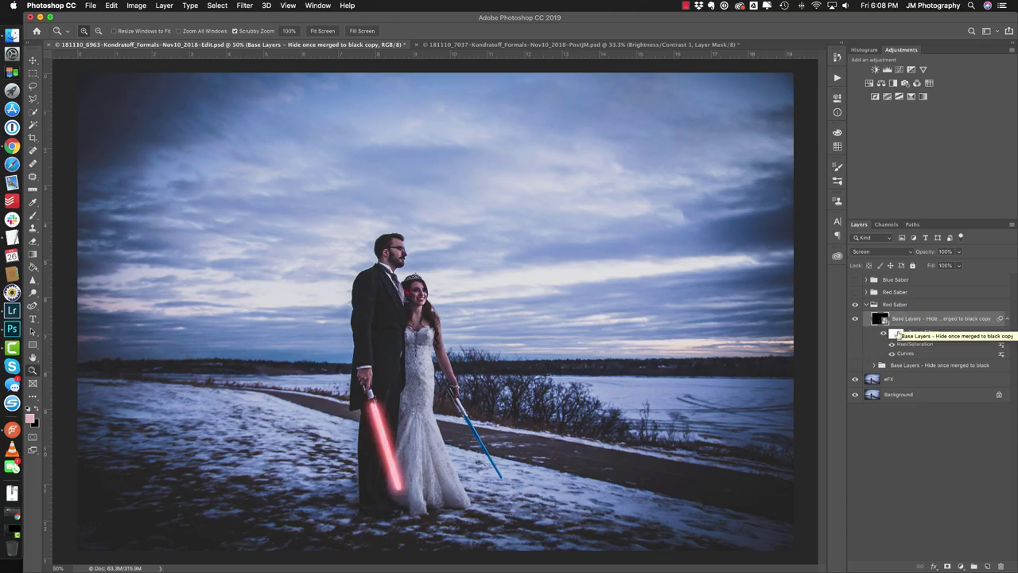
pyautogui.click(389, 440)
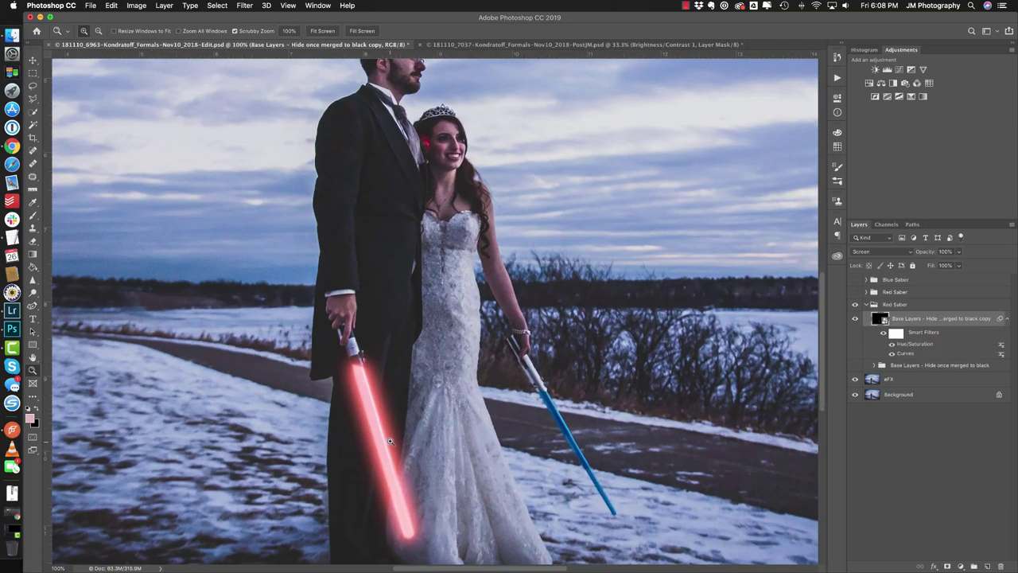
pyautogui.click(390, 440)
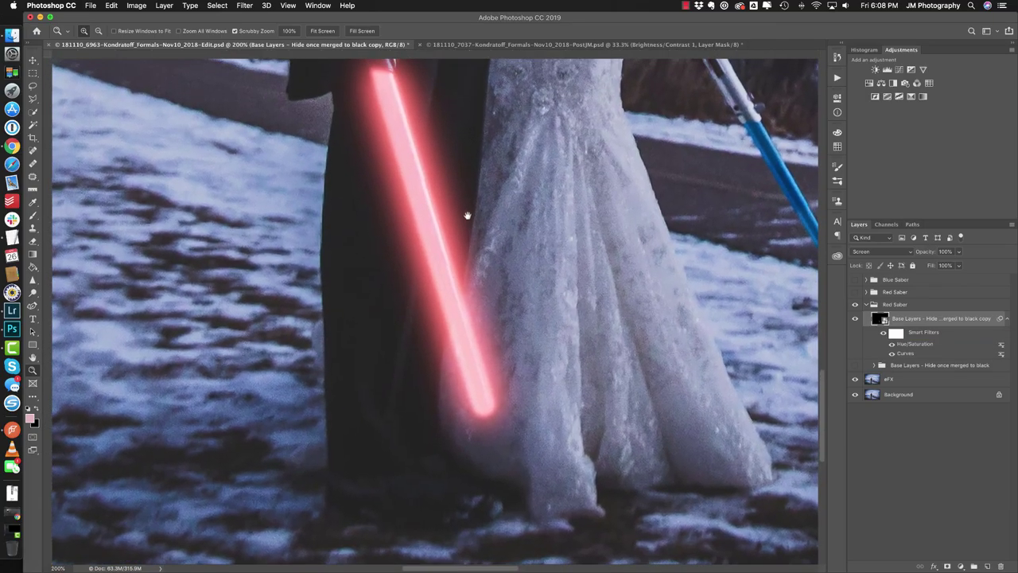
pyautogui.keyDown('alt'); pyautogui.click(468, 215); pyautogui.keyUp('alt')
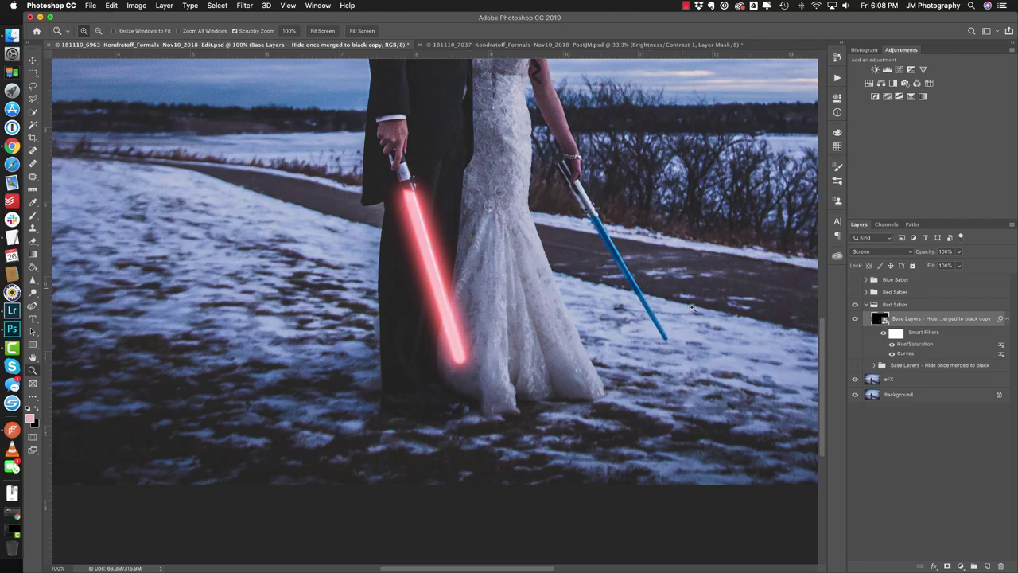
# Expand the base layers group and compare the saber with and without its smallest blur layer, up close and in the whole photo.
pyautogui.click(874, 366)
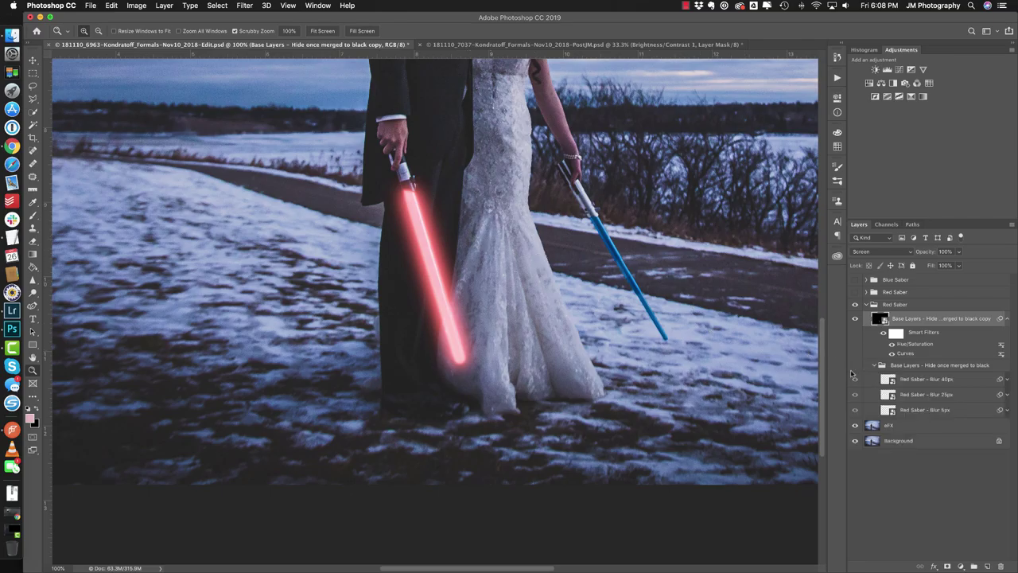
pyautogui.moveTo(855, 379)
pyautogui.mouseDown()
pyautogui.moveTo(855, 410)
pyautogui.moveTo(855, 378)
pyautogui.mouseUp()
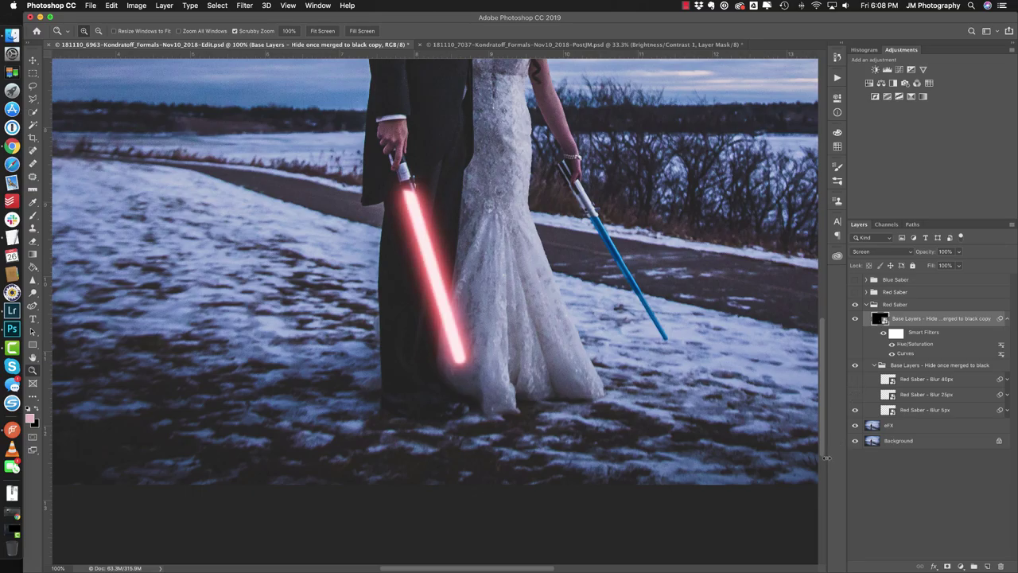
pyautogui.click(855, 410)
pyautogui.click(855, 409)
pyautogui.click(855, 410)
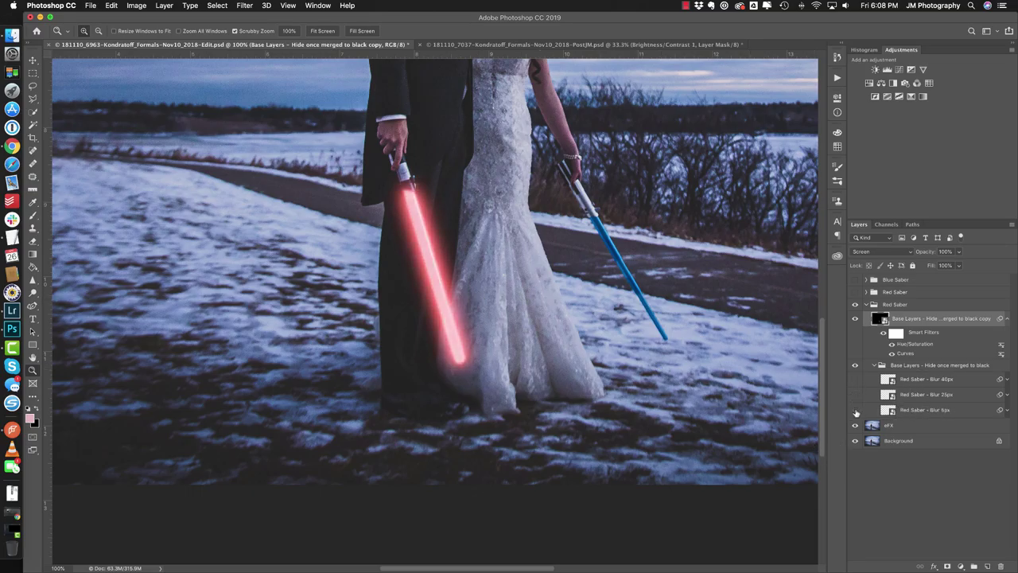
pyautogui.click(855, 410)
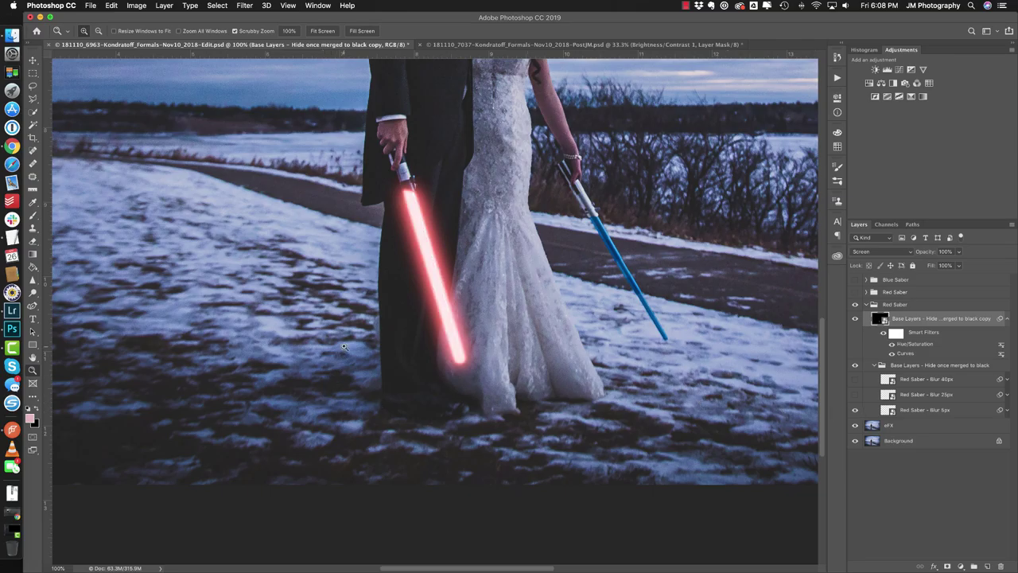
pyautogui.press('super+minus')
pyautogui.press('super+minus')
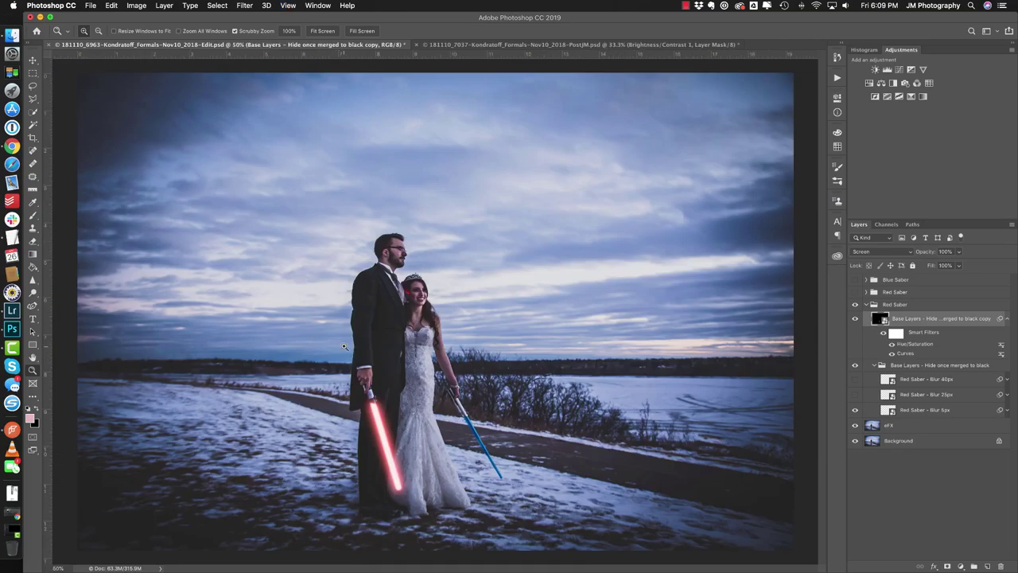
pyautogui.click(855, 409)
pyautogui.click(875, 365)
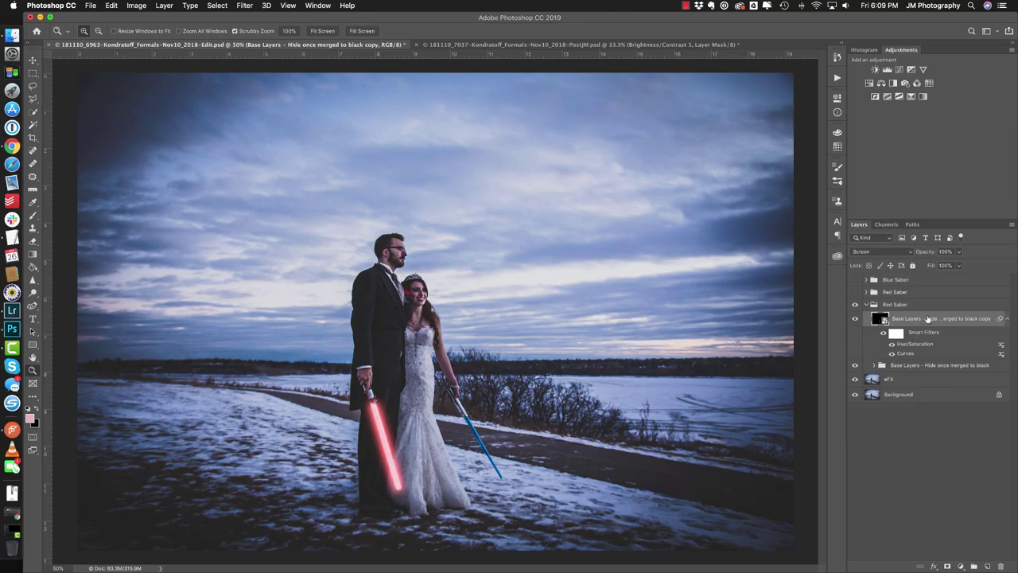
# Turn on all three blur layers inside the base layers group, and keep the group itself hidden and collapsed.
pyautogui.click(1005, 320)
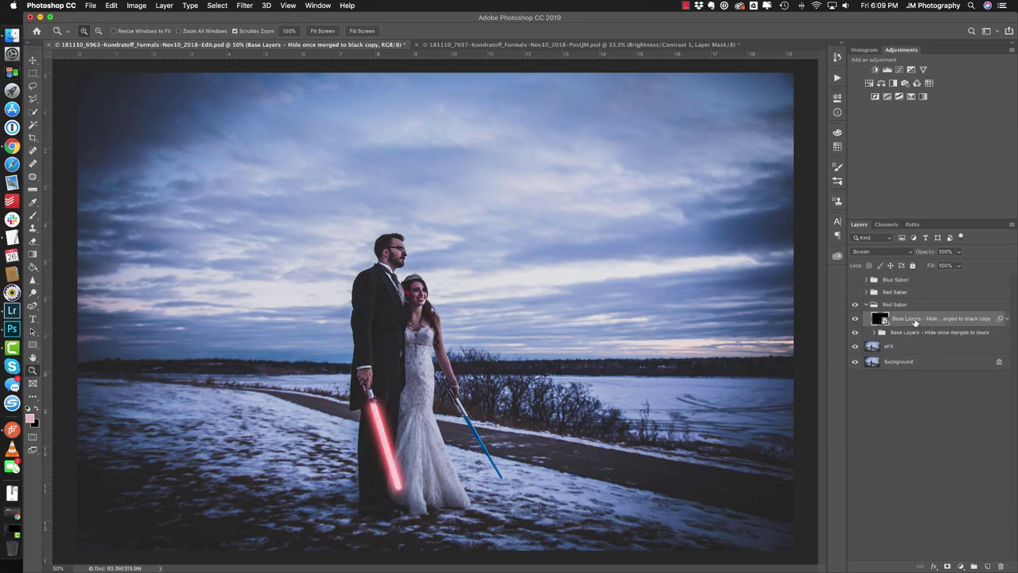
pyautogui.click(875, 333)
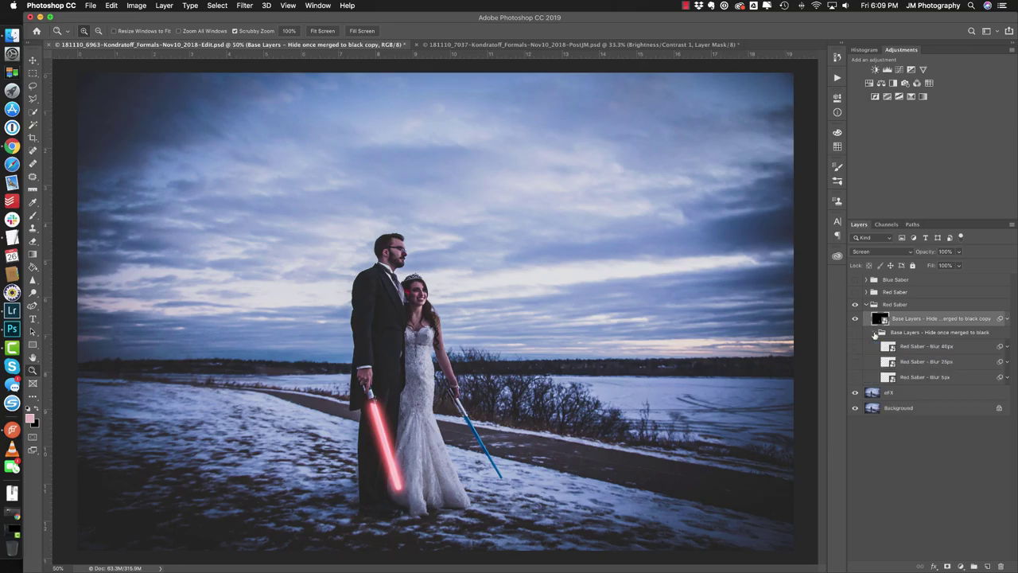
pyautogui.click(855, 332)
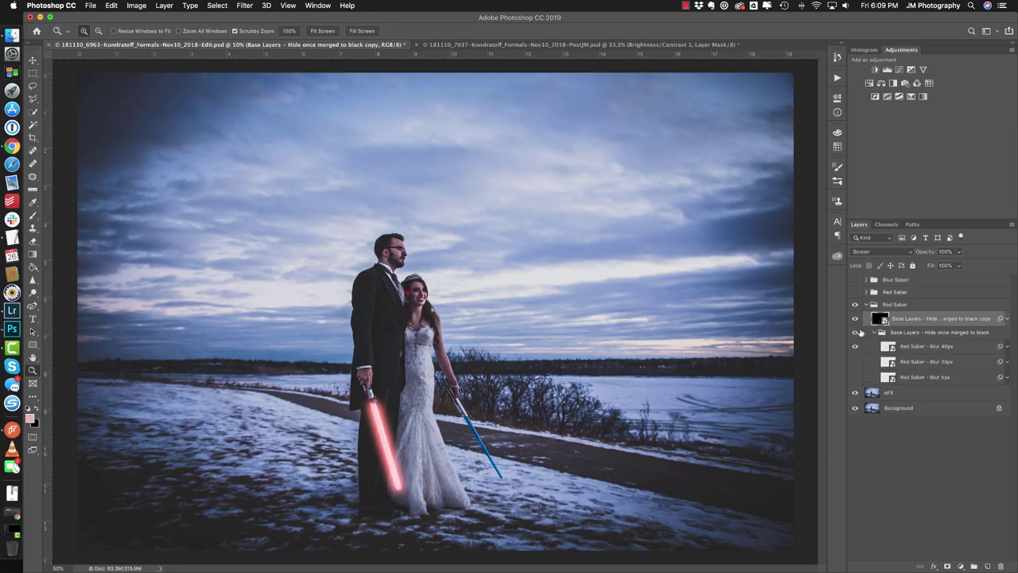
pyautogui.click(857, 346)
pyautogui.click(856, 362)
pyautogui.click(856, 377)
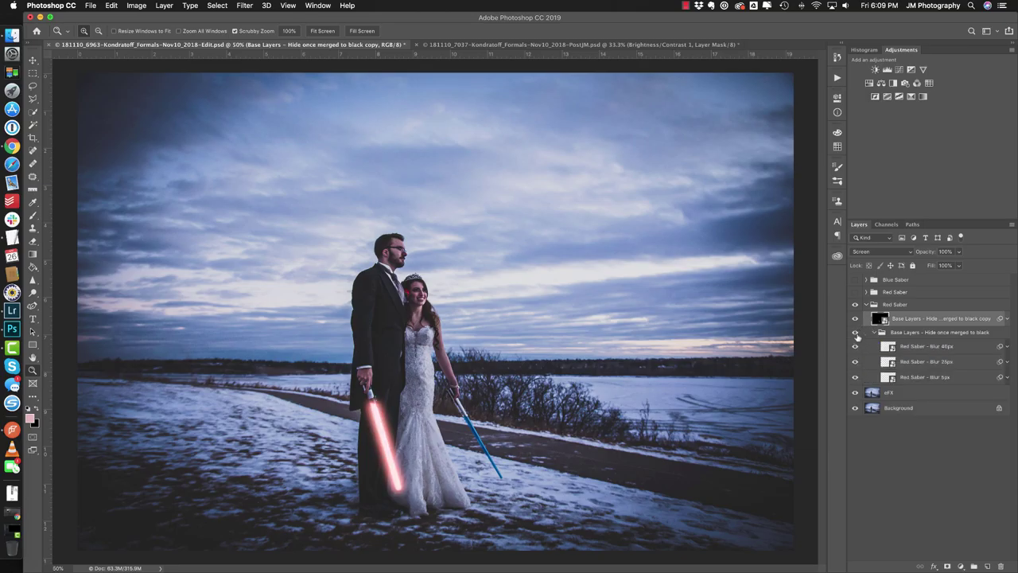
pyautogui.click(856, 333)
pyautogui.click(874, 333)
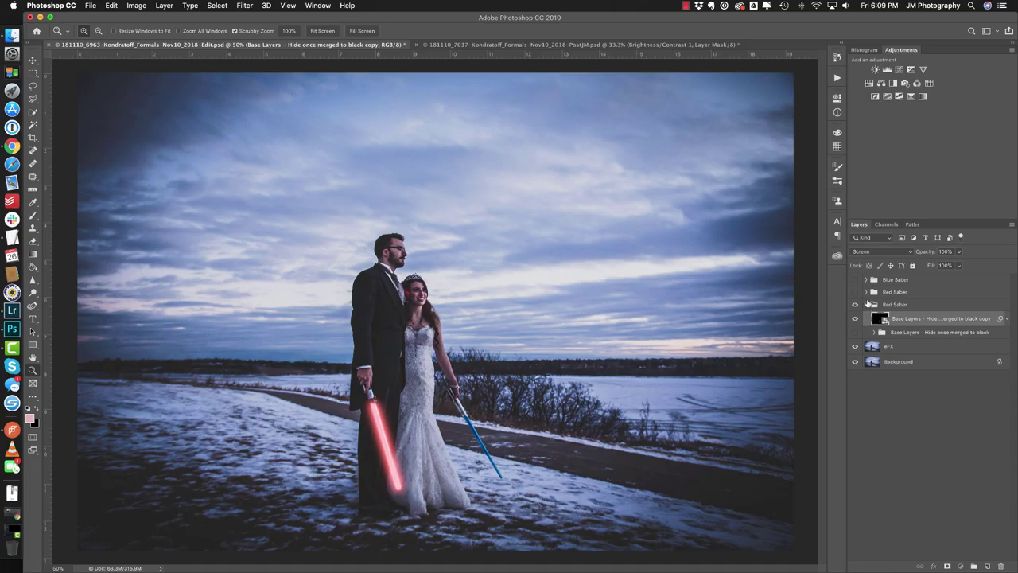
# Examine the Sparks layer in the finished Red Saber group and reselect the merged saber layer in the new group.
pyautogui.click(866, 305)
pyautogui.click(867, 292)
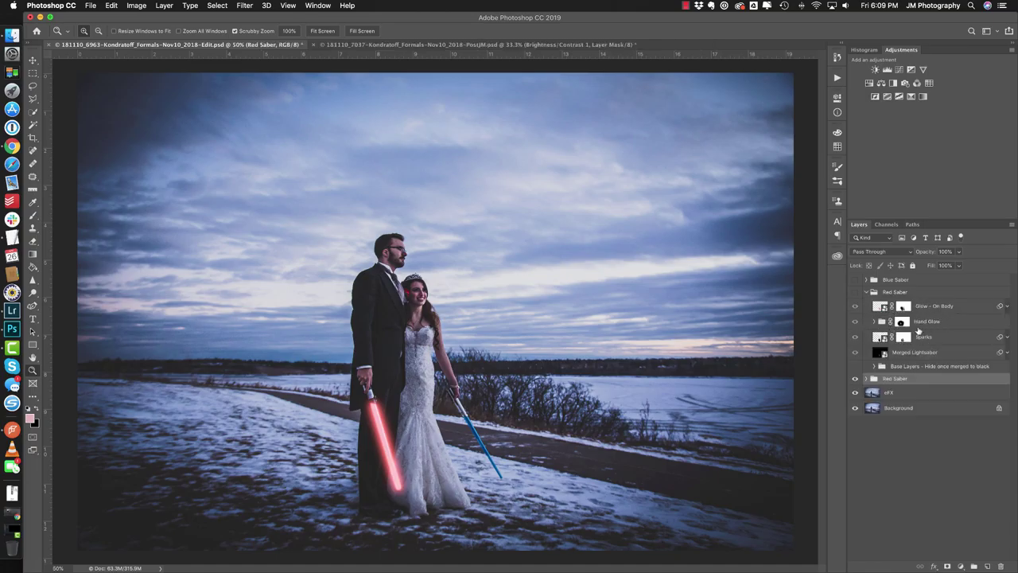
pyautogui.click(956, 338)
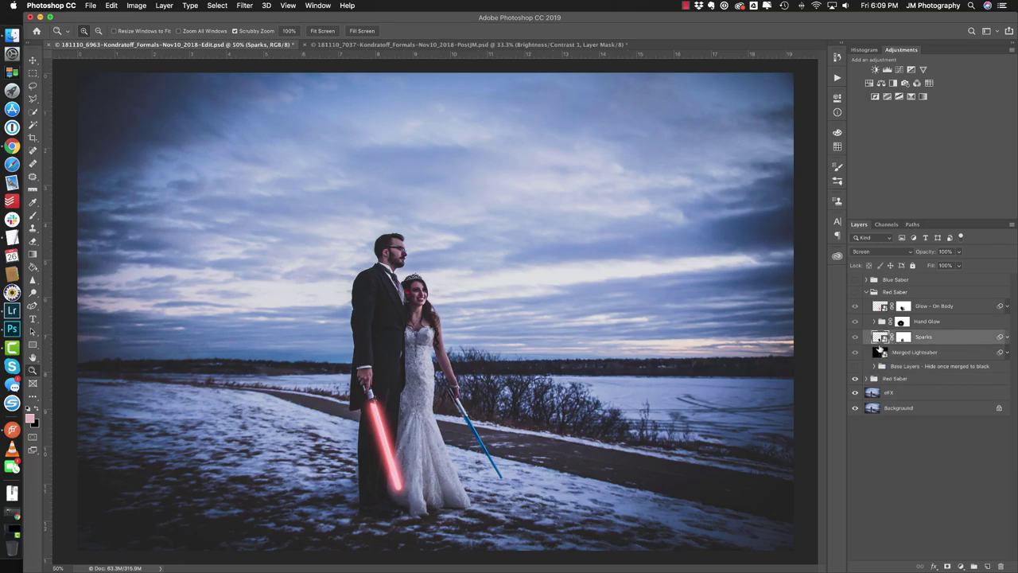
pyautogui.click(866, 293)
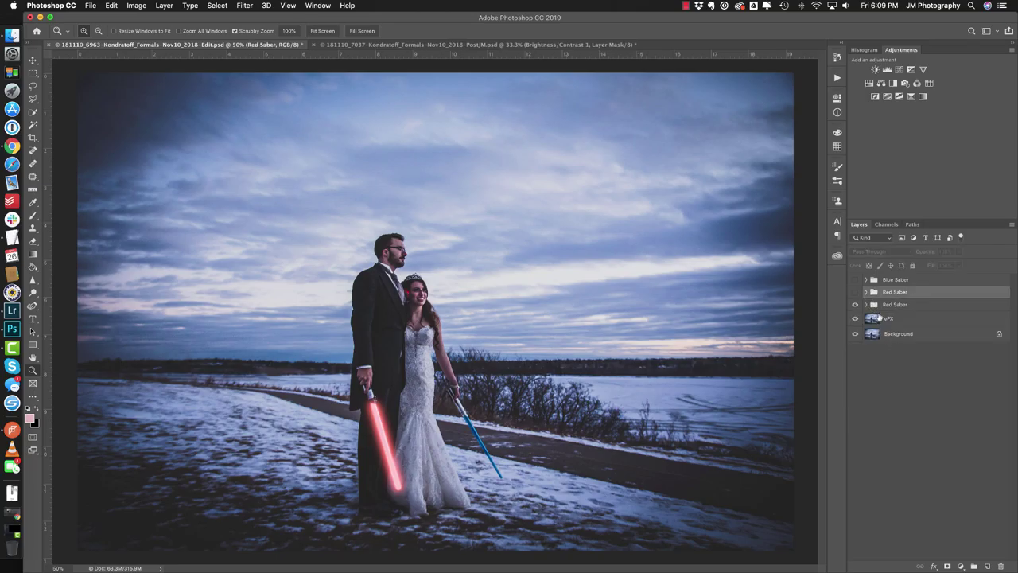
pyautogui.click(866, 305)
pyautogui.click(929, 320)
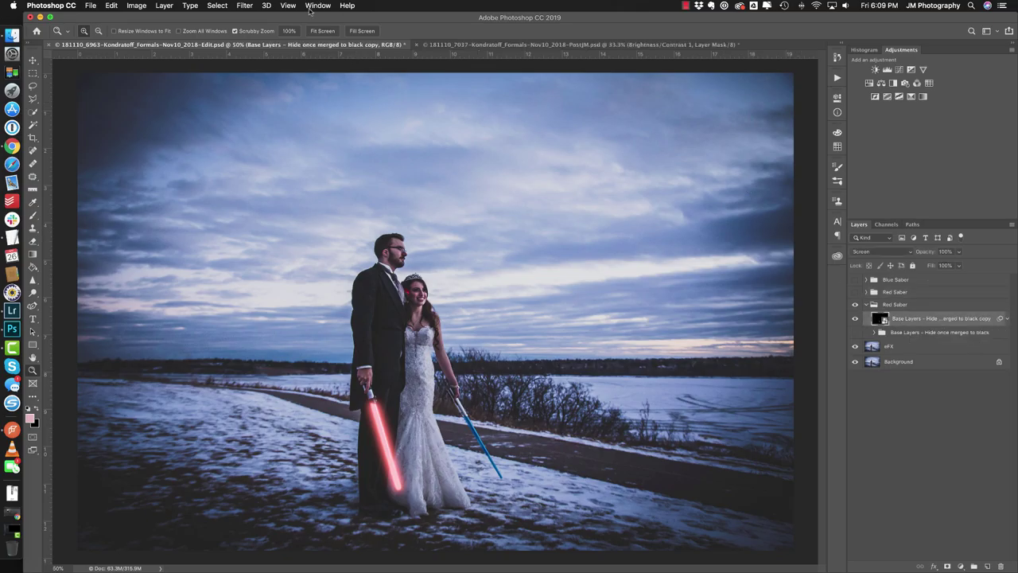
# Switch to Finder to browse the _Reference Files for Edits folder, and view the transparent electric overlay PNG in Preview.
pyautogui.press('super+Tab')
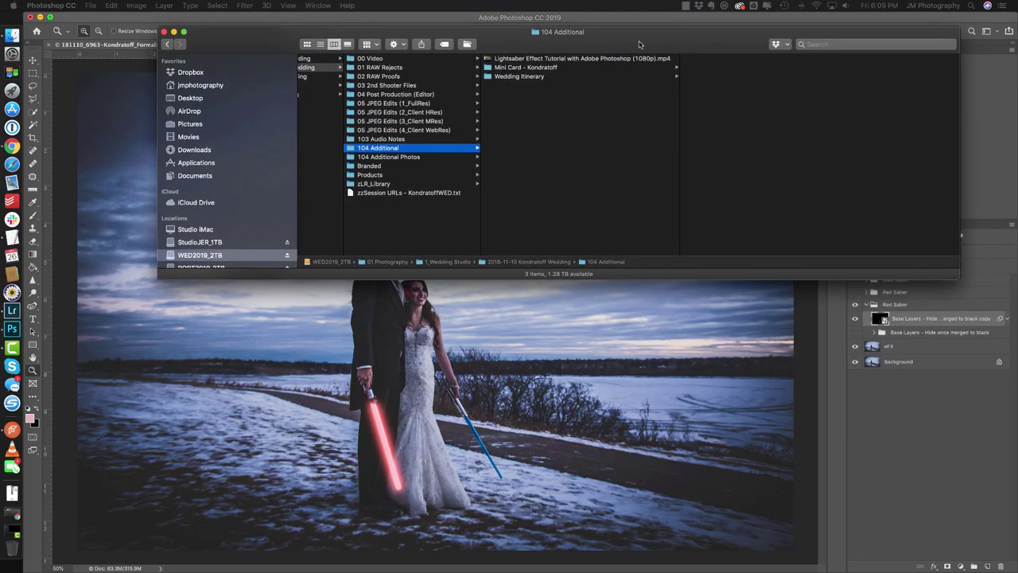
pyautogui.click(400, 86)
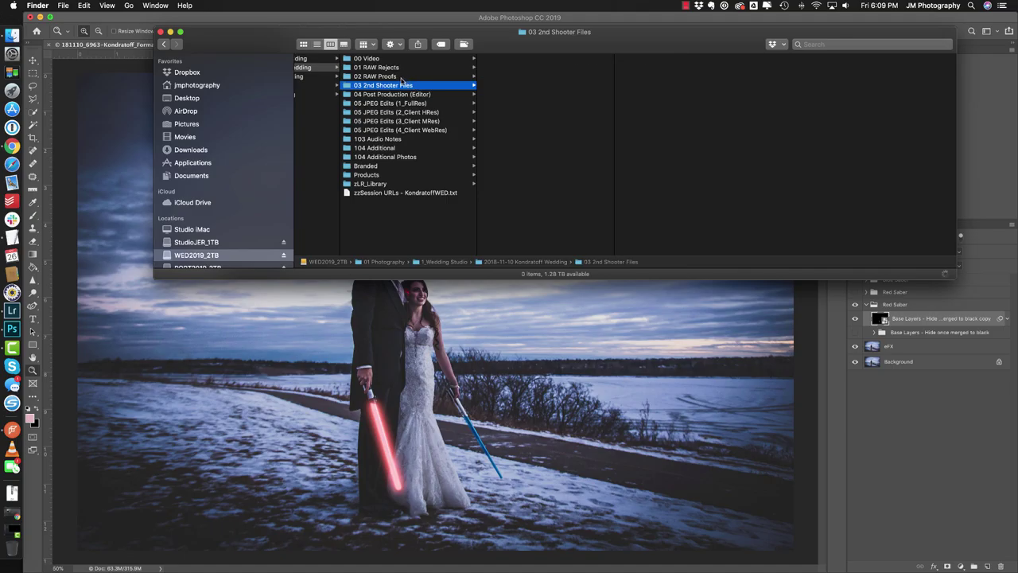
pyautogui.click(407, 94)
pyautogui.click(517, 61)
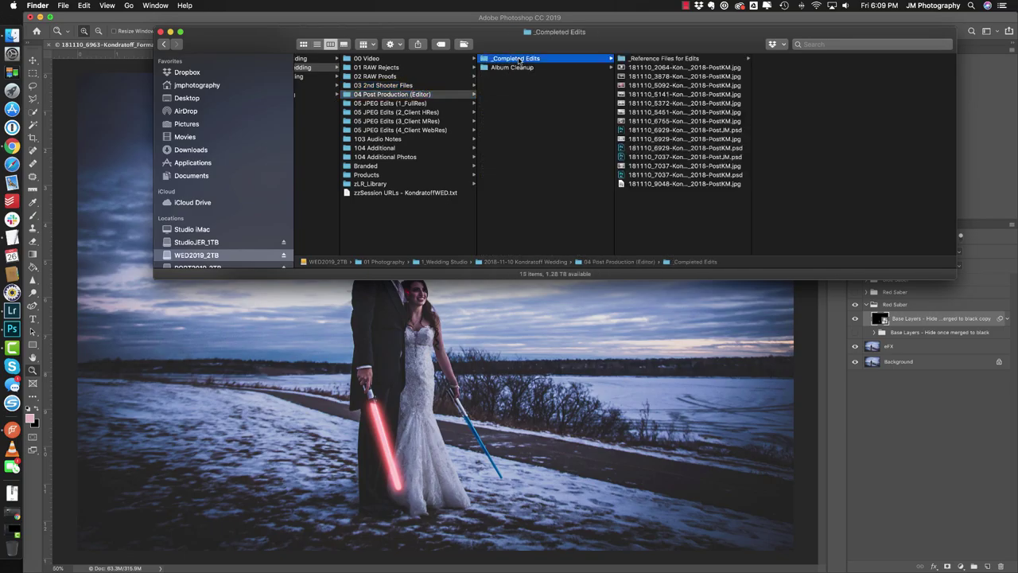
pyautogui.click(674, 60)
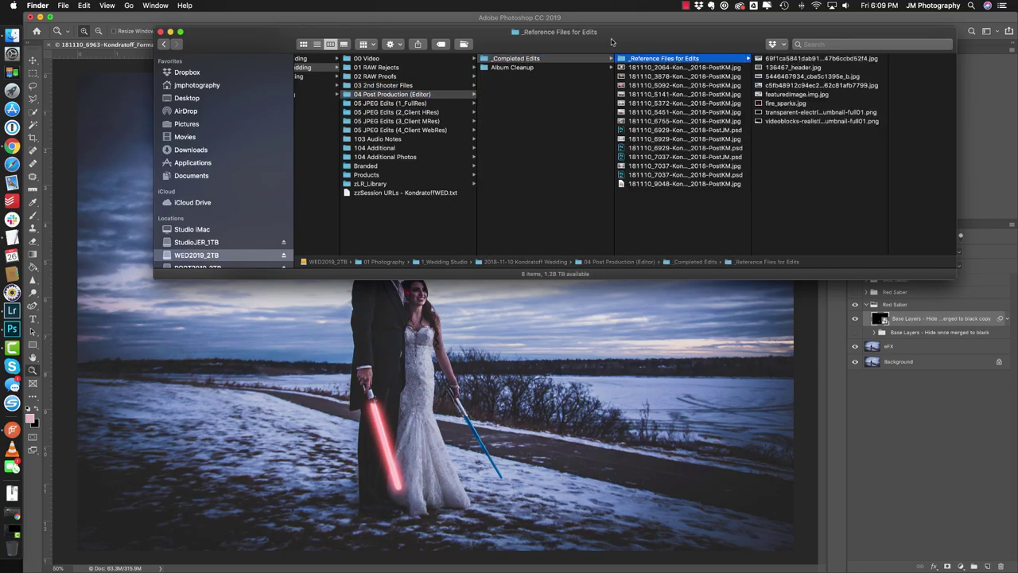
pyautogui.press('super+w')
pyautogui.press('super+Tab')
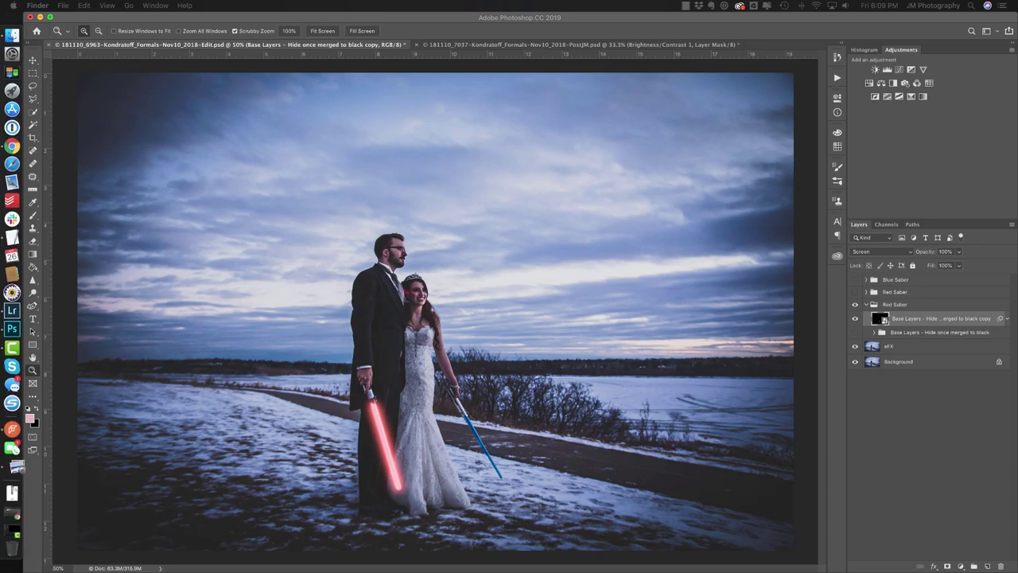
pyautogui.click(12, 467)
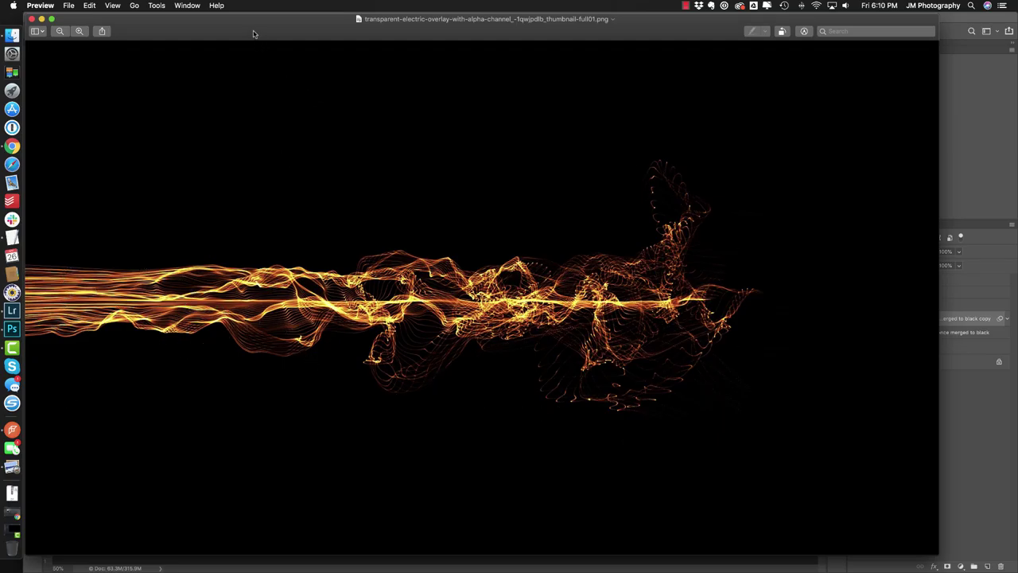
pyautogui.click(30, 19)
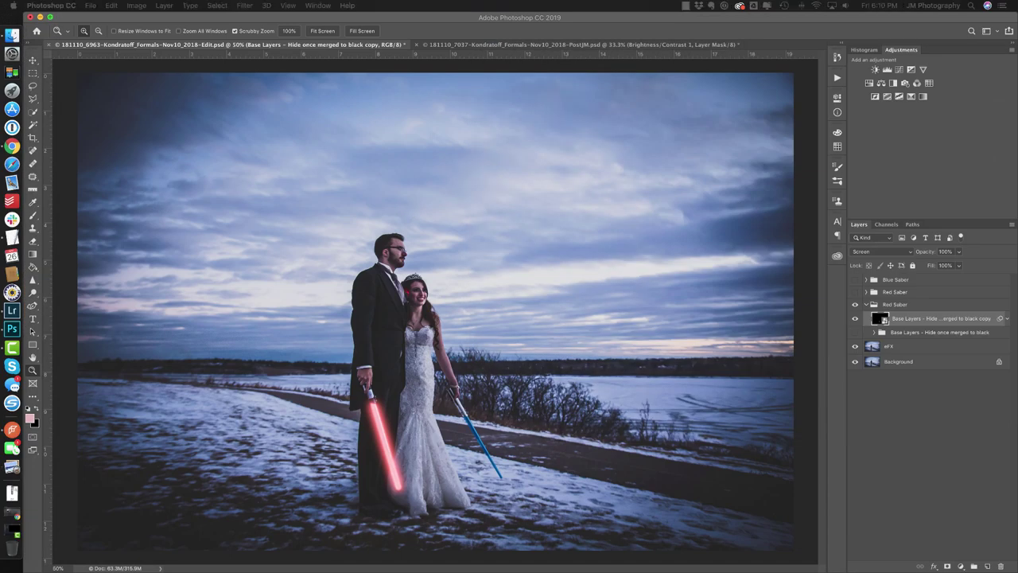
# Place the transparent electric overlay PNG above the merged saber layer and set its blend mode to Screen.
pyautogui.moveTo(767, 336); pyautogui.dragTo(541, 346)
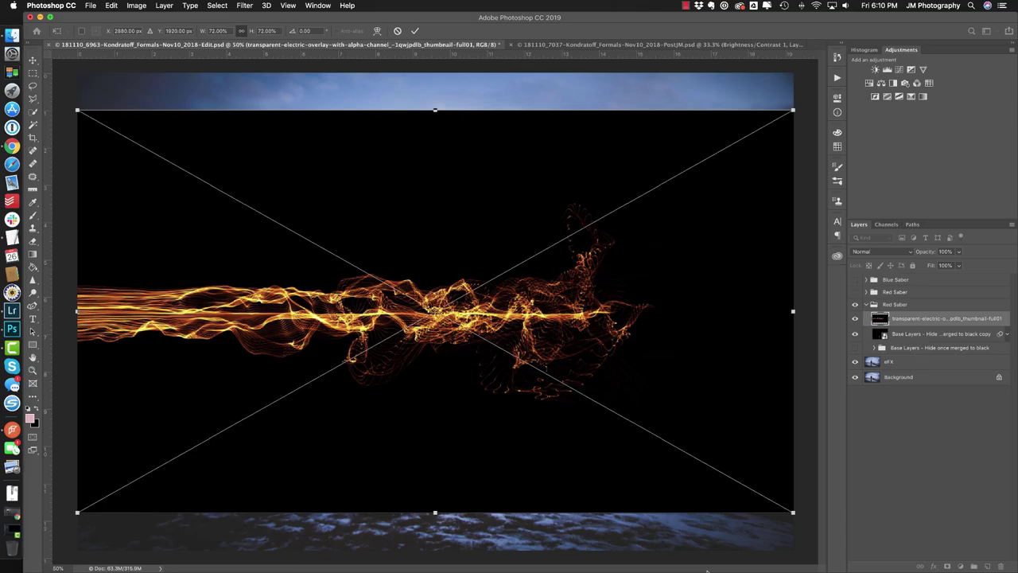
pyautogui.press('Return')
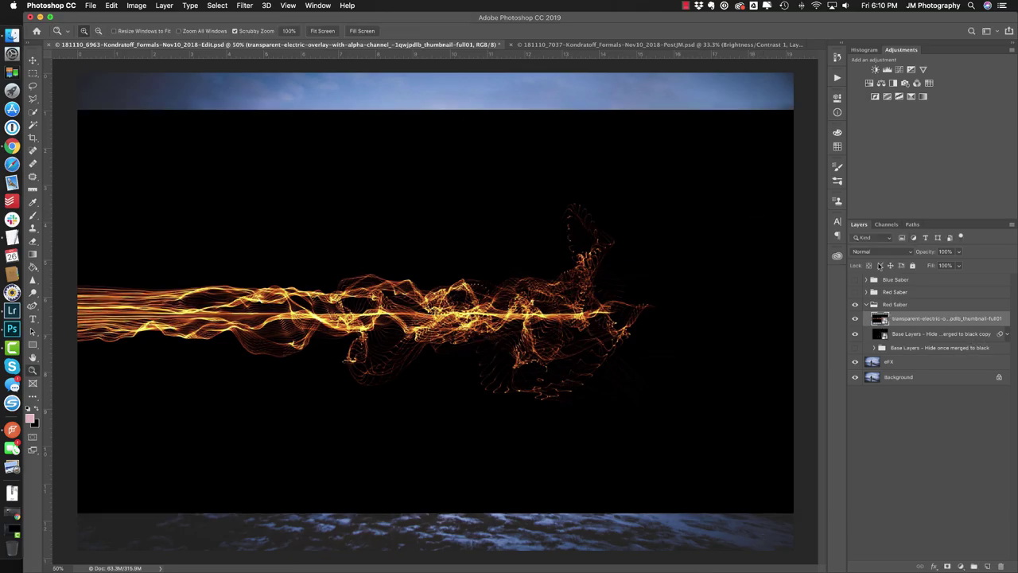
pyautogui.click(888, 252)
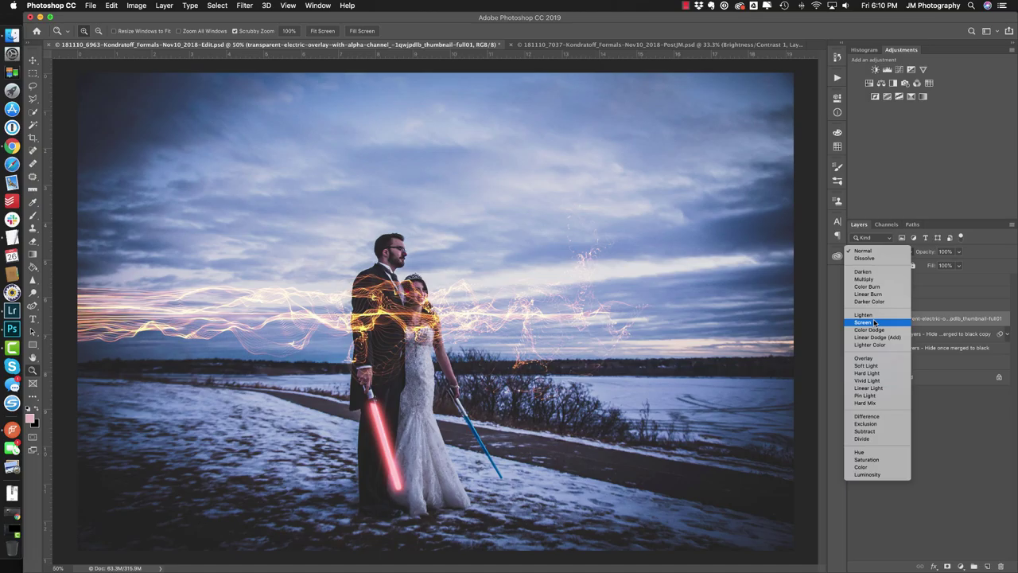
pyautogui.click(875, 322)
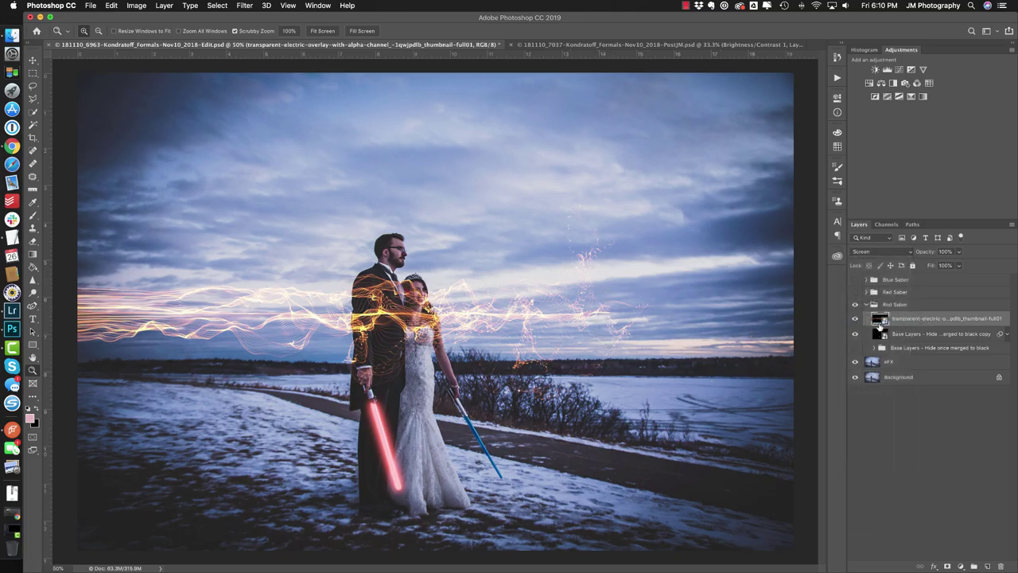
# Scale the electric overlay to about 12.46%, rotate it to about 72.8° and position it alongside the red blade.
pyautogui.hotkey('ctrl', 't')
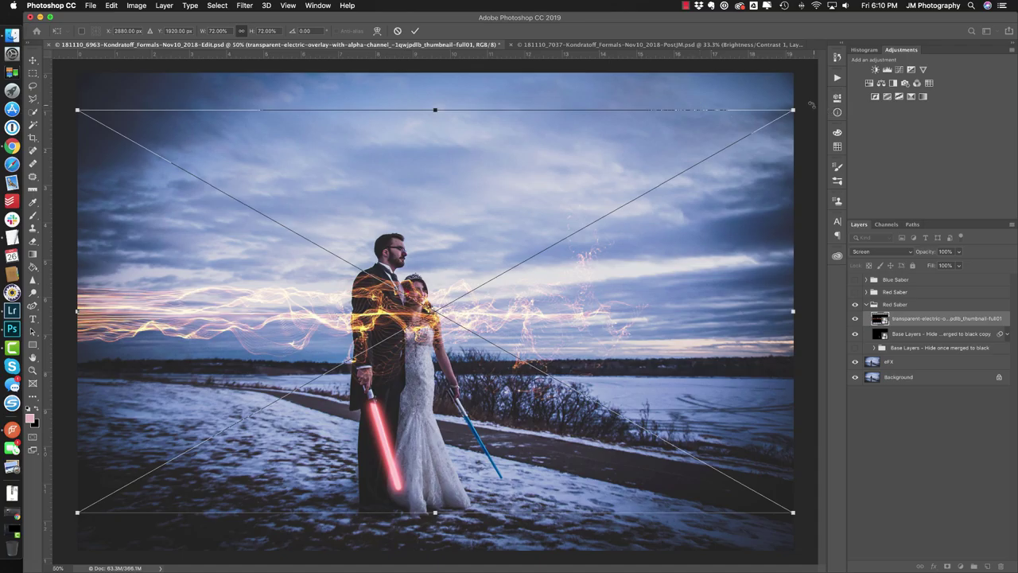
pyautogui.moveTo(800, 99); pyautogui.dragTo(676, 433)
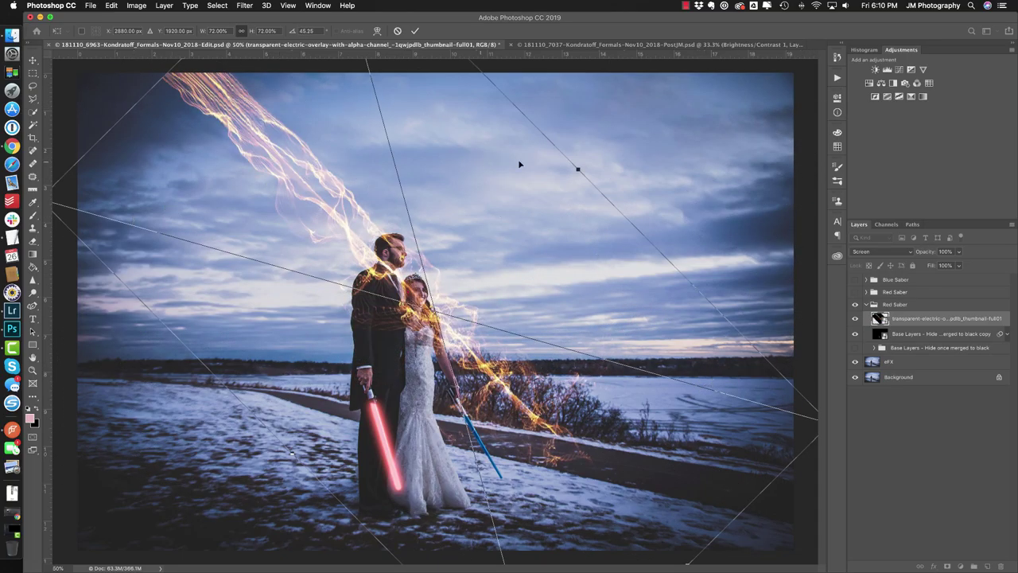
pyautogui.moveTo(578, 168); pyautogui.dragTo(358, 330)
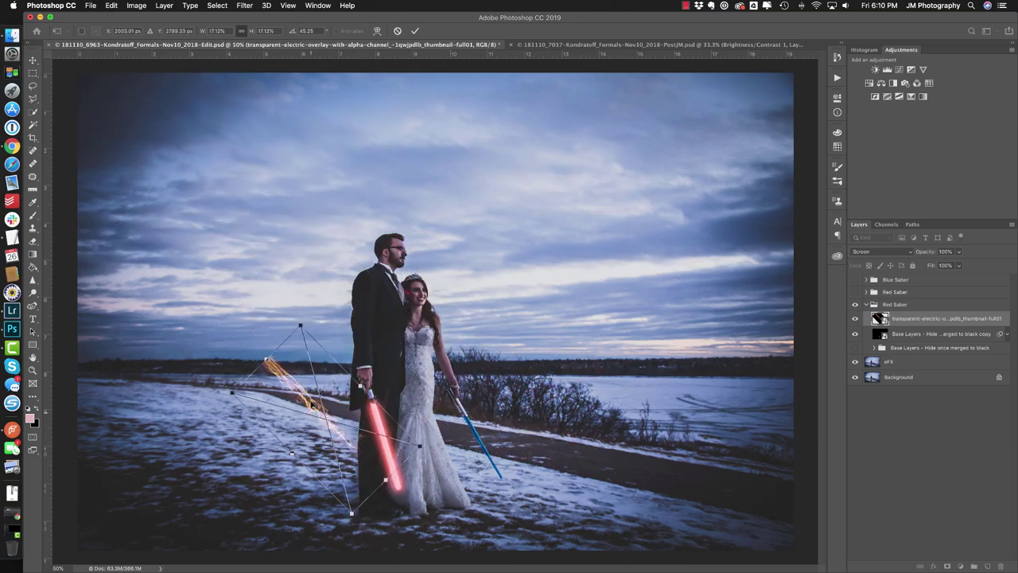
pyautogui.moveTo(334, 374); pyautogui.dragTo(413, 438)
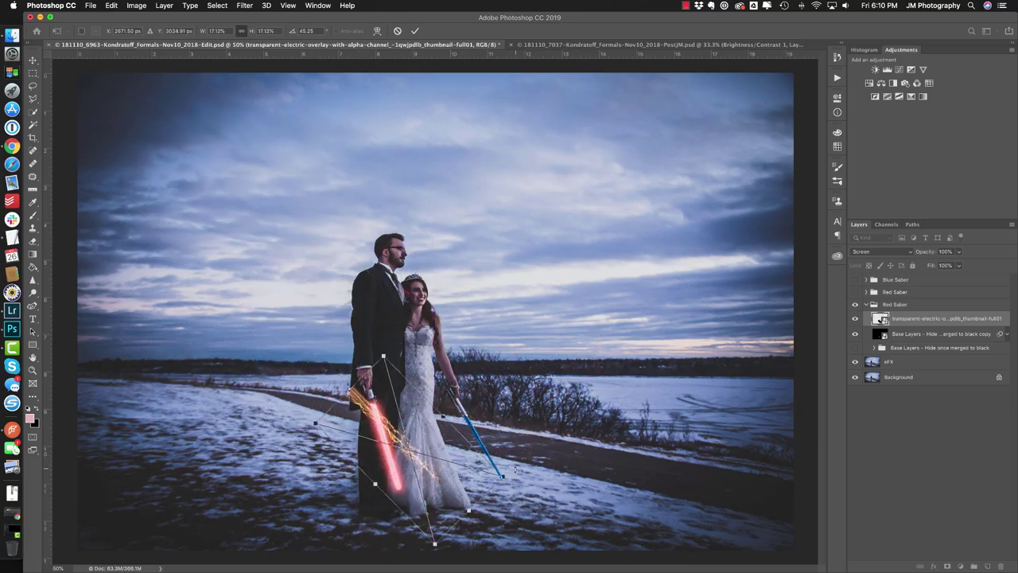
pyautogui.moveTo(515, 470); pyautogui.dragTo(440, 483)
pyautogui.press('Return')
# Move the electric overlay onto the red blade so its sparks run along the saber from the hilt to the tip.
pyautogui.press('z')
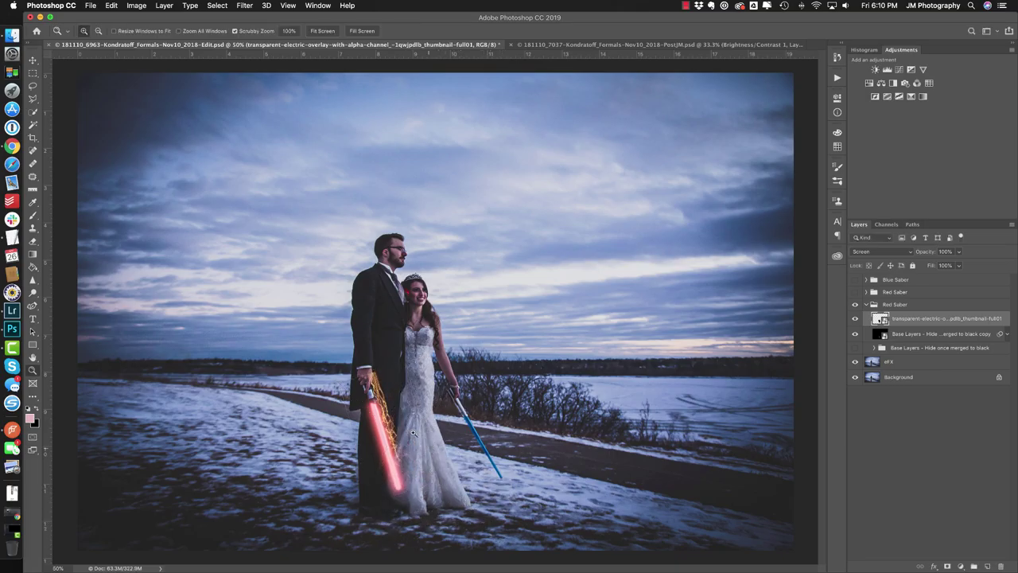
pyautogui.moveTo(413, 432); pyautogui.dragTo(422, 291)
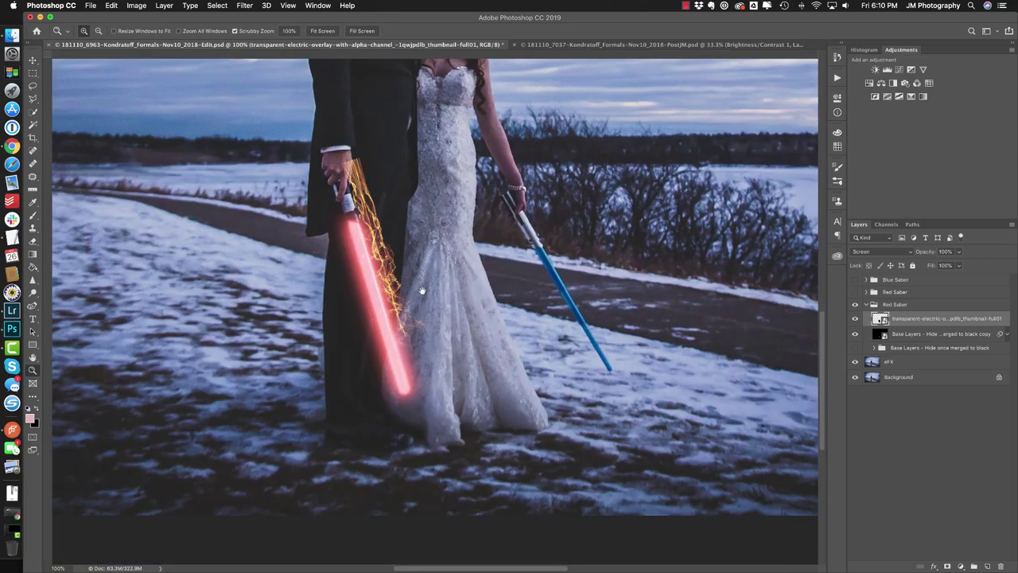
pyautogui.click(423, 291)
pyautogui.keyDown('alt'); pyautogui.click(418, 271); pyautogui.keyUp('alt')
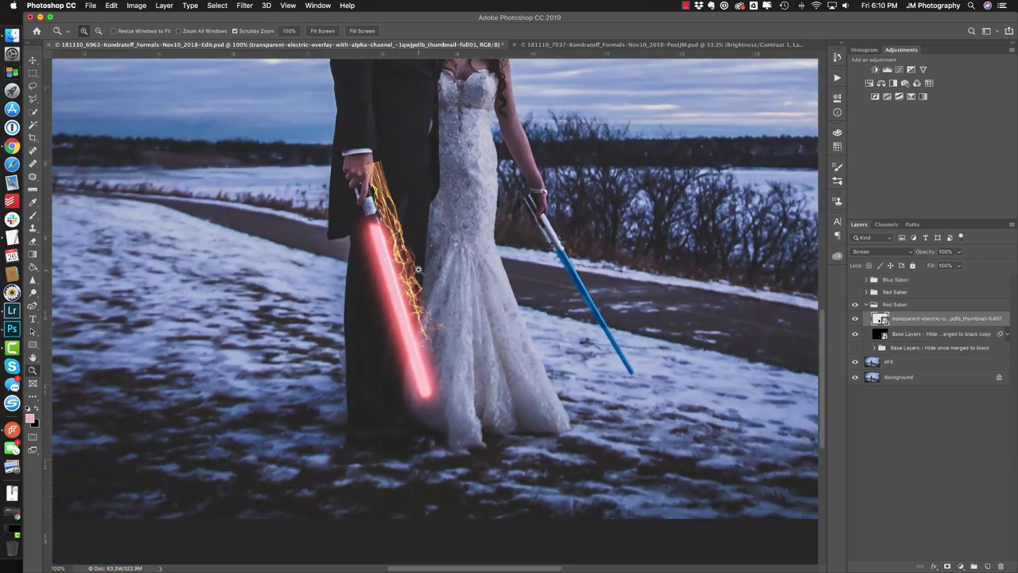
pyautogui.press('v')
pyautogui.moveTo(404, 275); pyautogui.dragTo(405, 327)
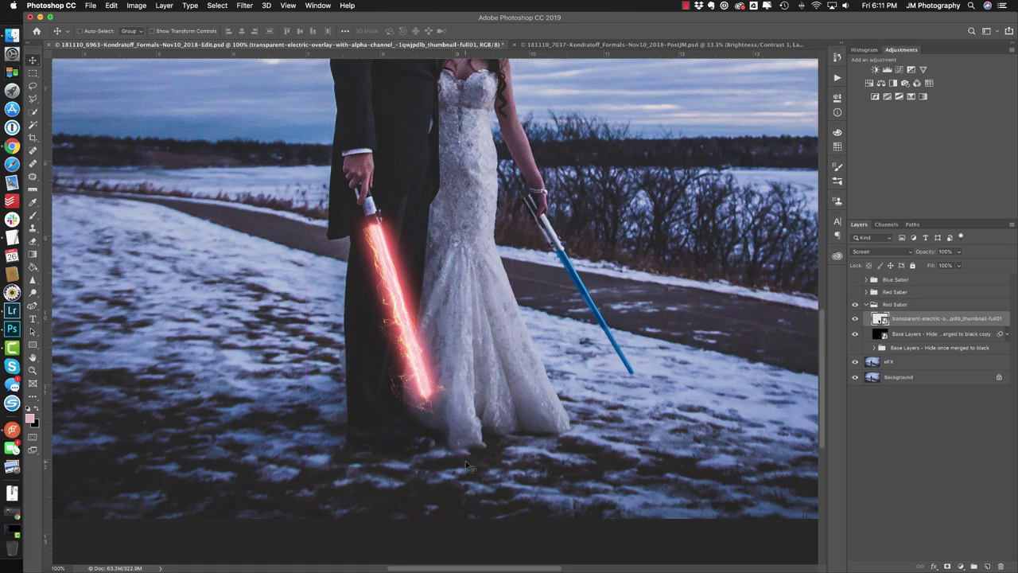
# Slightly adjust the electric overlay's free transform at its lower corner so the sparks fit the red blade's tip.
pyautogui.press('super+t')
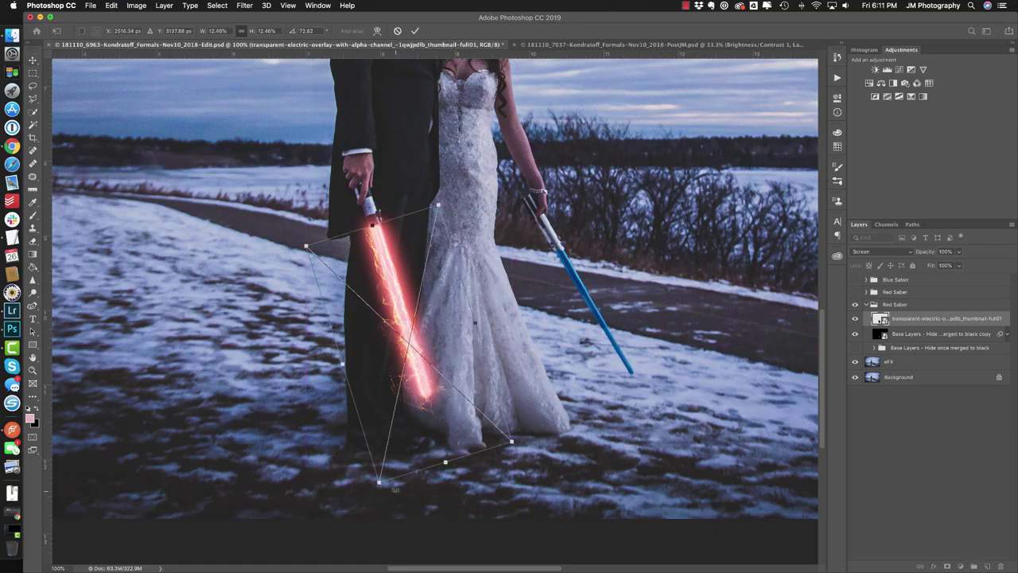
pyautogui.moveTo(379, 481); pyautogui.dragTo(381, 476)
pyautogui.press('Return')
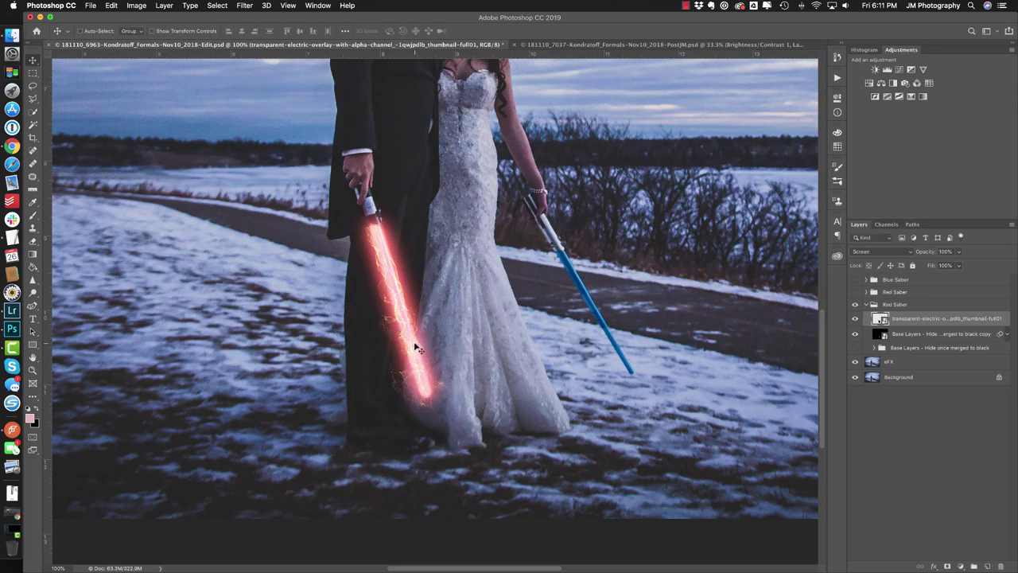
# Add a layer mask to the electric overlay layer and set up a larger, softer black brush for masking.
pyautogui.press('z')
pyautogui.click(384, 231)
pyautogui.click(384, 230)
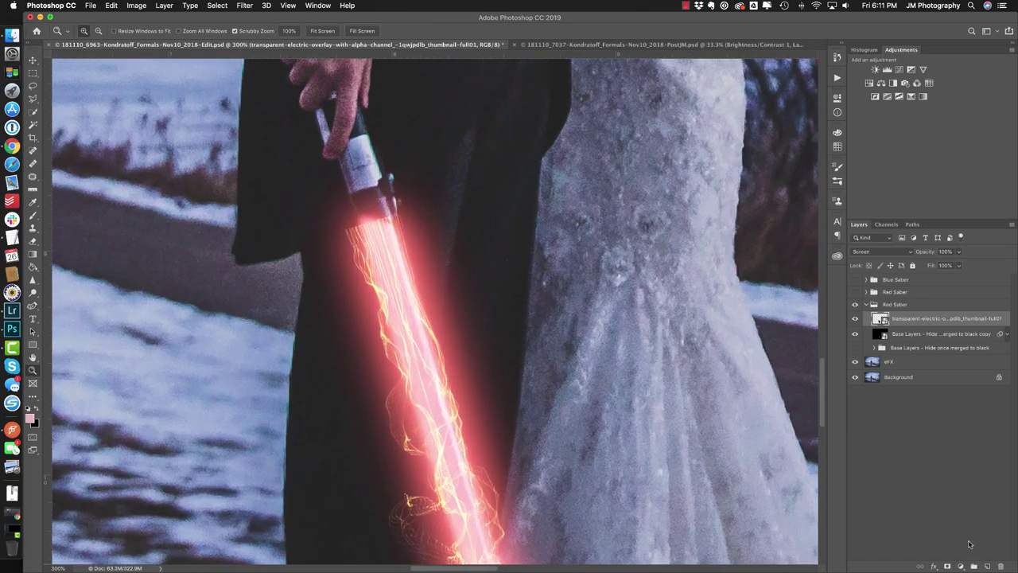
pyautogui.click(947, 565)
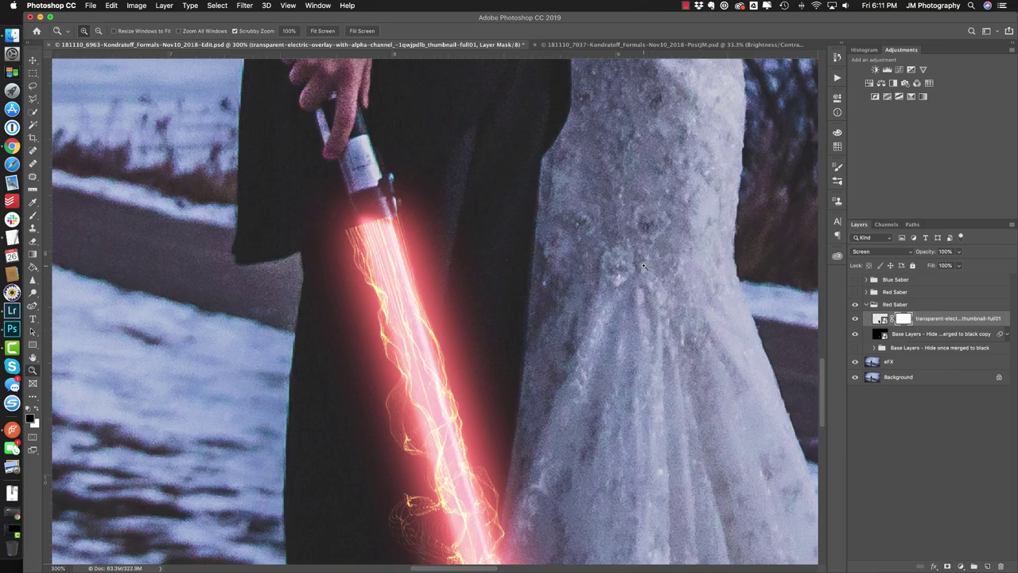
pyautogui.press('b')
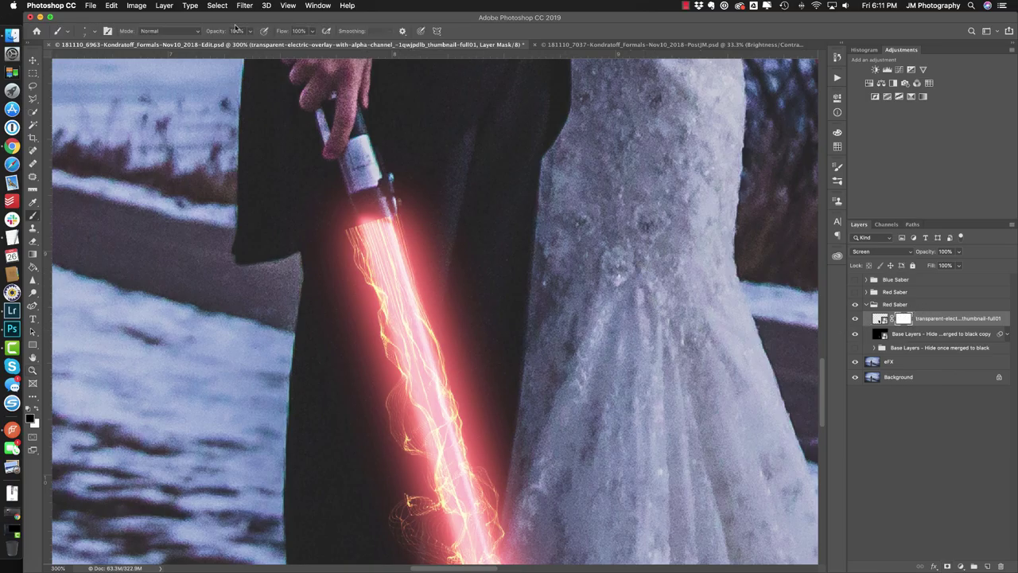
pyautogui.rightClick(147, 233)
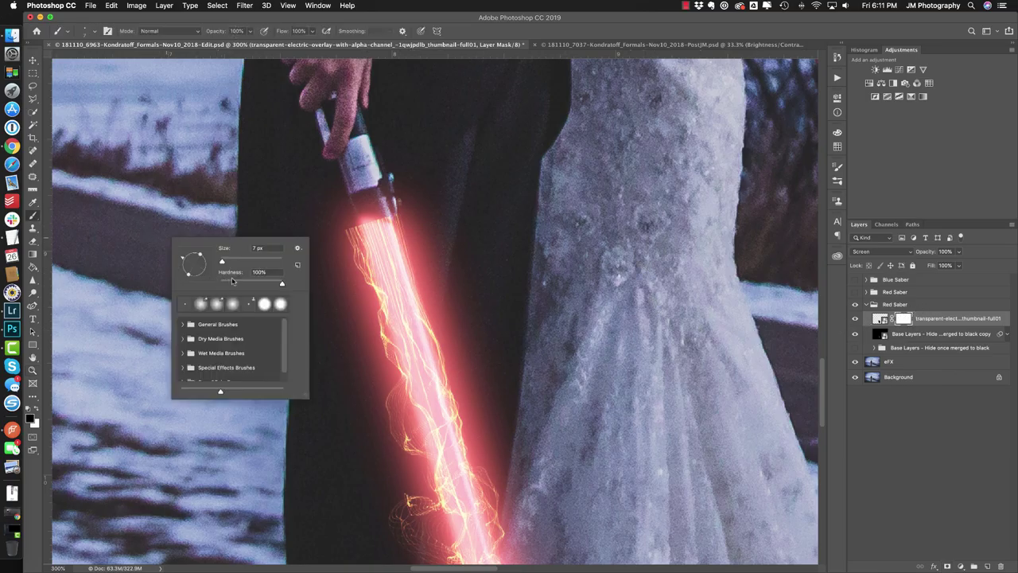
pyautogui.moveTo(242, 284); pyautogui.dragTo(247, 284)
pyautogui.press('Return')
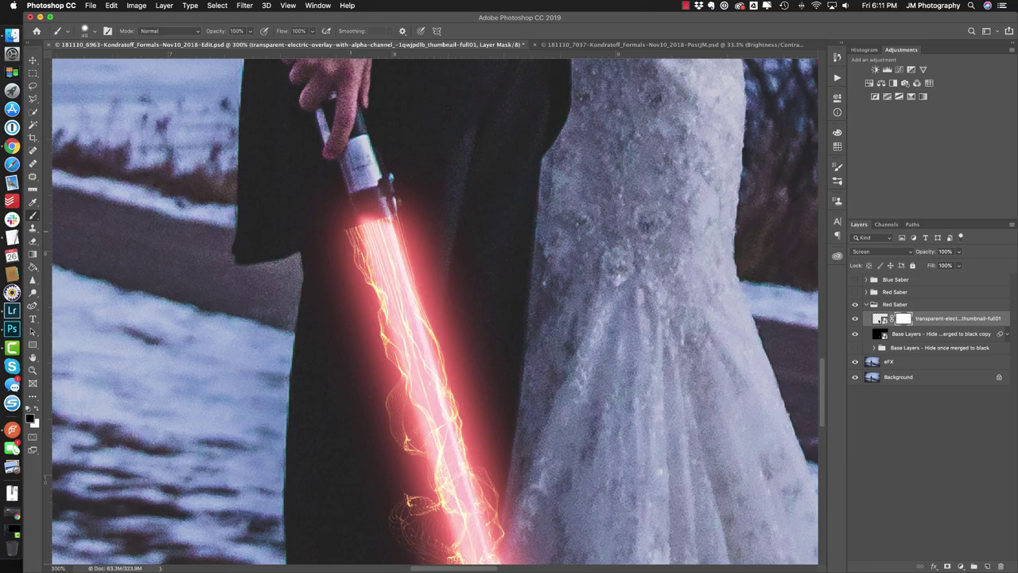
# Paint black on the overlay's mask to hide stray sparks at the hilt and down the blade's left edge.
pyautogui.moveTo(339, 226)
pyautogui.mouseDown()
pyautogui.moveTo(343, 236)
pyautogui.moveTo(349, 211)
pyautogui.moveTo(377, 196)
pyautogui.moveTo(411, 212)
pyautogui.moveTo(393, 201)
pyautogui.mouseUp()
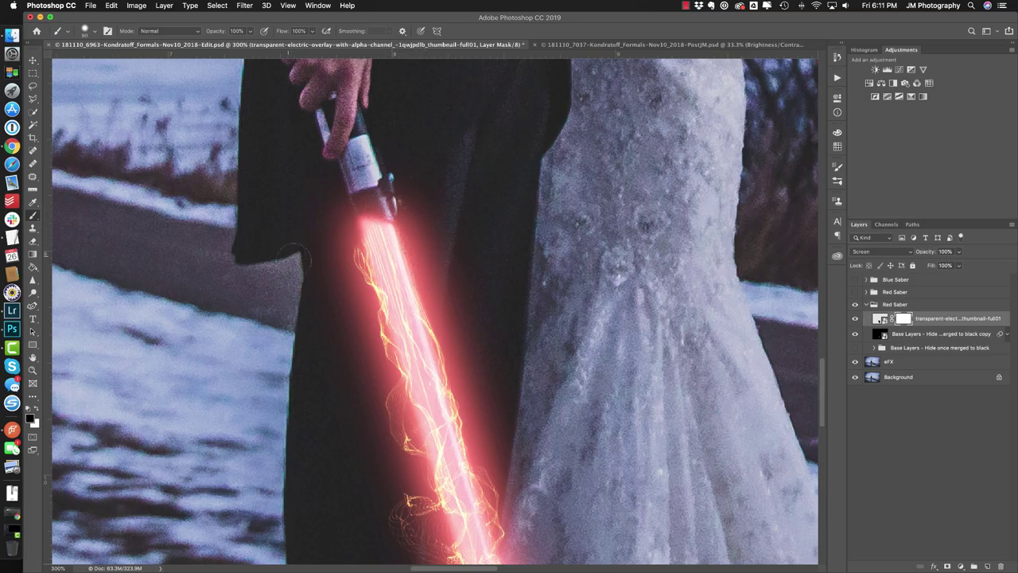
pyautogui.moveTo(342, 250)
pyautogui.mouseDown()
pyautogui.moveTo(359, 319)
pyautogui.moveTo(364, 311)
pyautogui.moveTo(380, 365)
pyautogui.mouseUp()
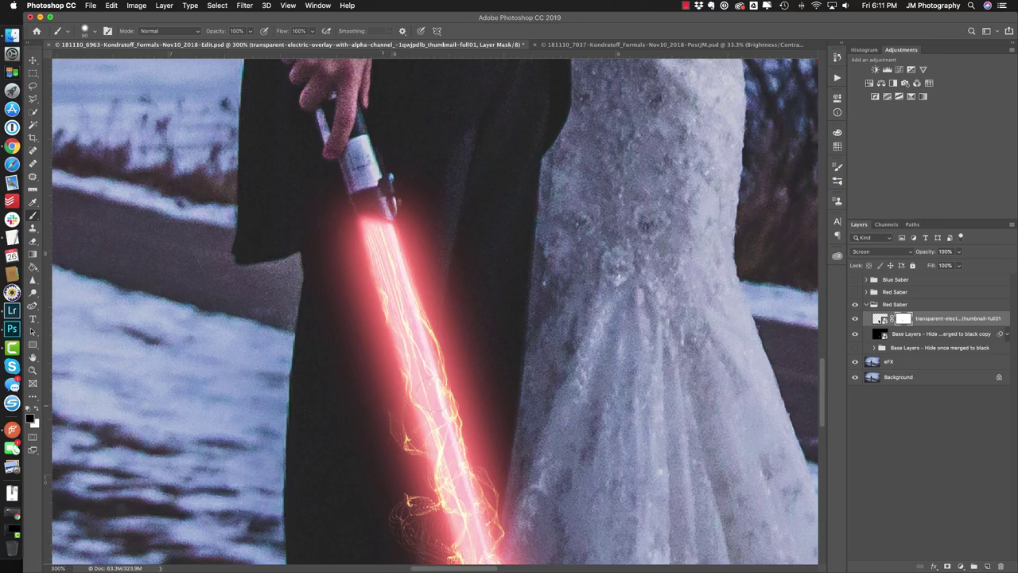
pyautogui.scroll(-5, 386, 382)
pyautogui.moveTo(402, 275)
pyautogui.mouseDown()
pyautogui.moveTo(396, 295)
pyautogui.moveTo(417, 347)
pyautogui.mouseUp()
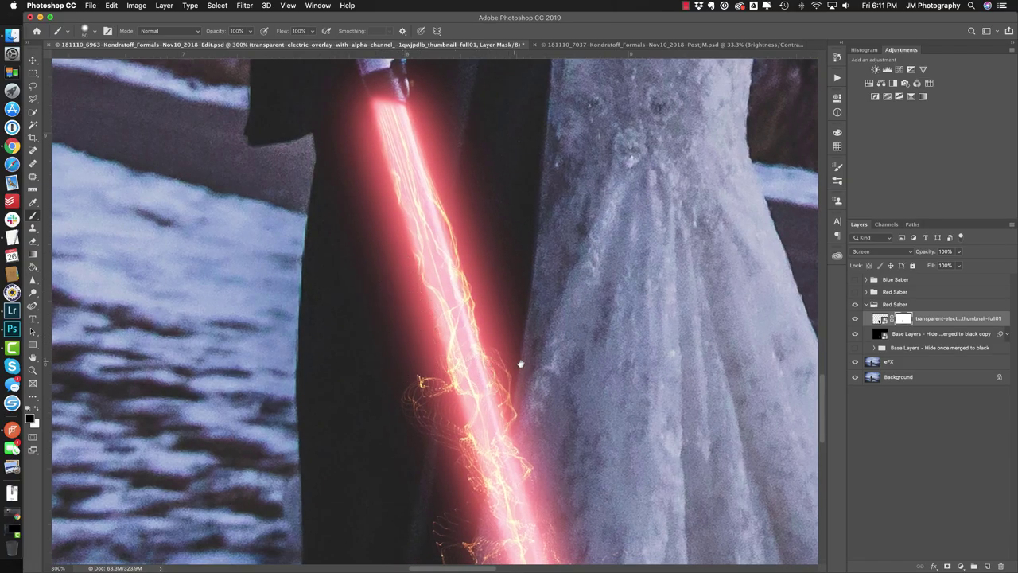
pyautogui.scroll(-4, 430, 342)
pyautogui.moveTo(436, 313)
pyautogui.mouseDown()
pyautogui.moveTo(430, 302)
pyautogui.moveTo(436, 330)
pyautogui.moveTo(415, 328)
pyautogui.moveTo(446, 348)
pyautogui.moveTo(443, 368)
pyautogui.moveTo(469, 404)
pyautogui.moveTo(442, 367)
pyautogui.moveTo(472, 356)
pyautogui.moveTo(465, 384)
pyautogui.mouseUp()
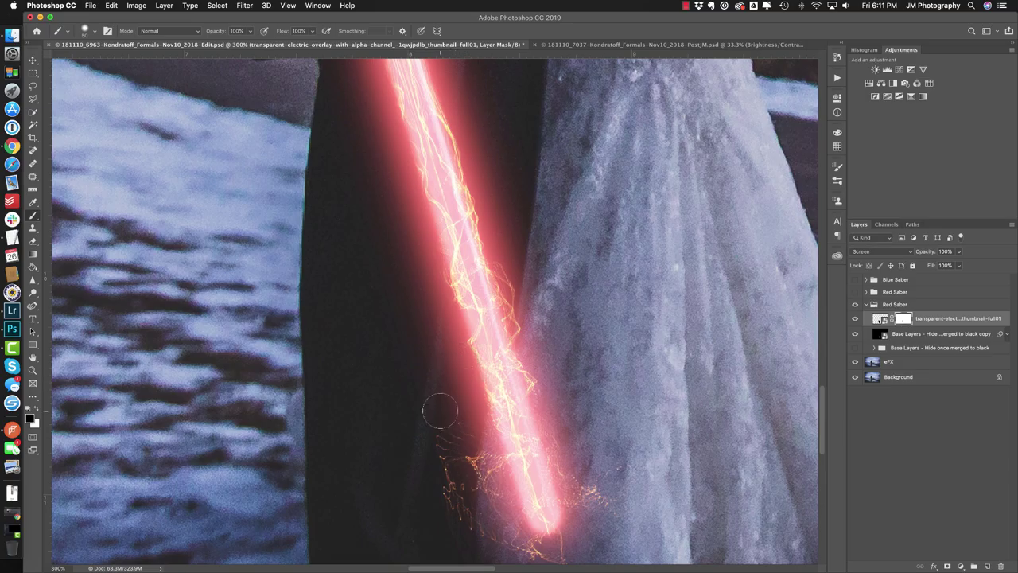
# Mask out the stray sparks around the blade's tip and along its right edge beside the dress.
pyautogui.scroll(-4, 464, 398)
pyautogui.moveTo(473, 330)
pyautogui.mouseDown()
pyautogui.moveTo(470, 356)
pyautogui.moveTo(447, 348)
pyautogui.moveTo(459, 413)
pyautogui.moveTo(466, 362)
pyautogui.moveTo(485, 398)
pyautogui.moveTo(484, 378)
pyautogui.moveTo(495, 396)
pyautogui.moveTo(495, 423)
pyautogui.moveTo(515, 447)
pyautogui.moveTo(569, 478)
pyautogui.moveTo(595, 460)
pyautogui.moveTo(606, 402)
pyautogui.moveTo(586, 396)
pyautogui.moveTo(590, 371)
pyautogui.moveTo(556, 325)
pyautogui.mouseUp()
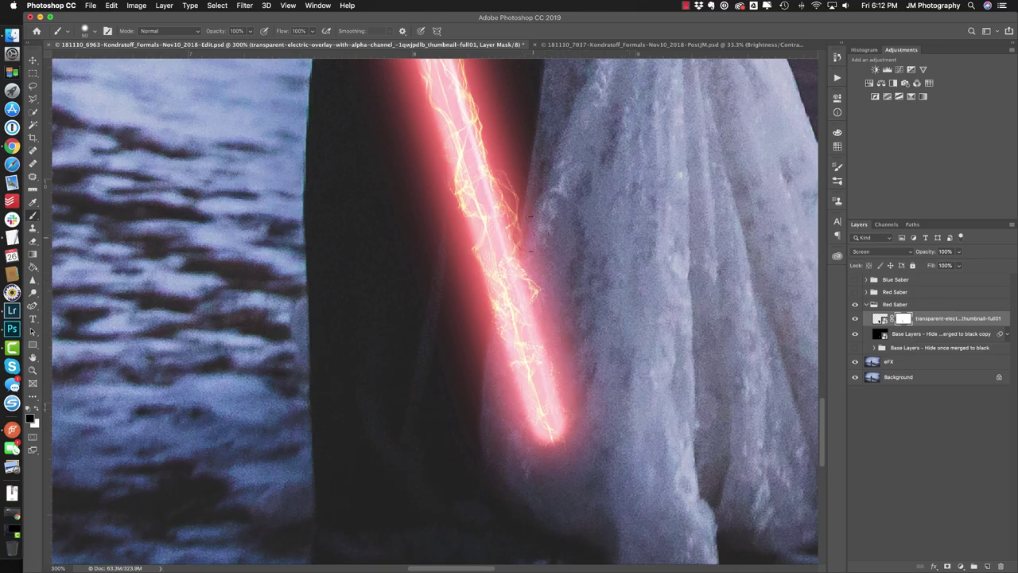
pyautogui.moveTo(507, 191); pyautogui.dragTo(527, 195)
pyautogui.moveTo(519, 111); pyautogui.dragTo(552, 250)
pyautogui.moveTo(538, 135); pyautogui.dragTo(527, 148)
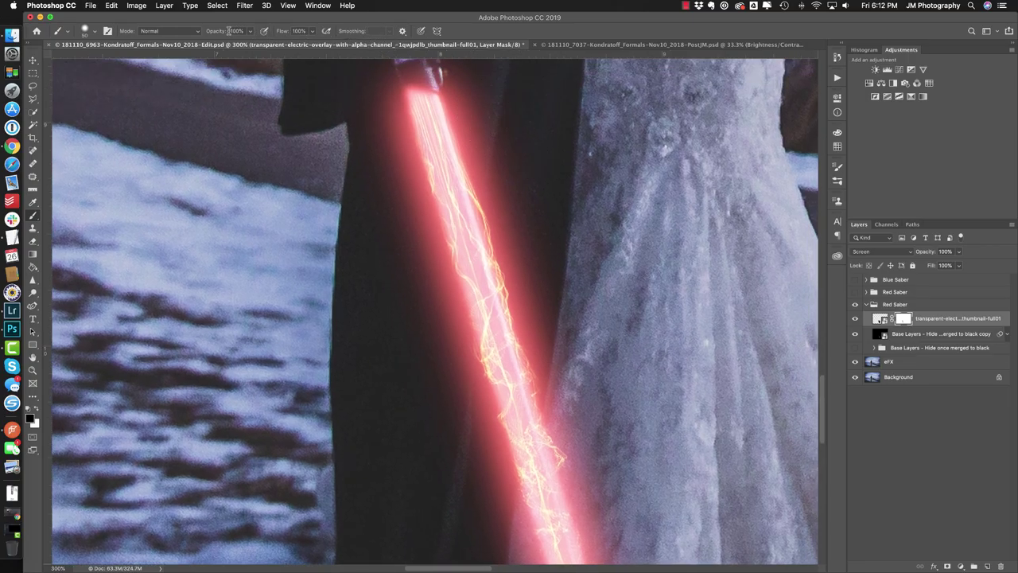
# Set the brush opacity to 20% and softly fade the sparks along the blade's edges from hilt to tip on the mask.
pyautogui.write('20')
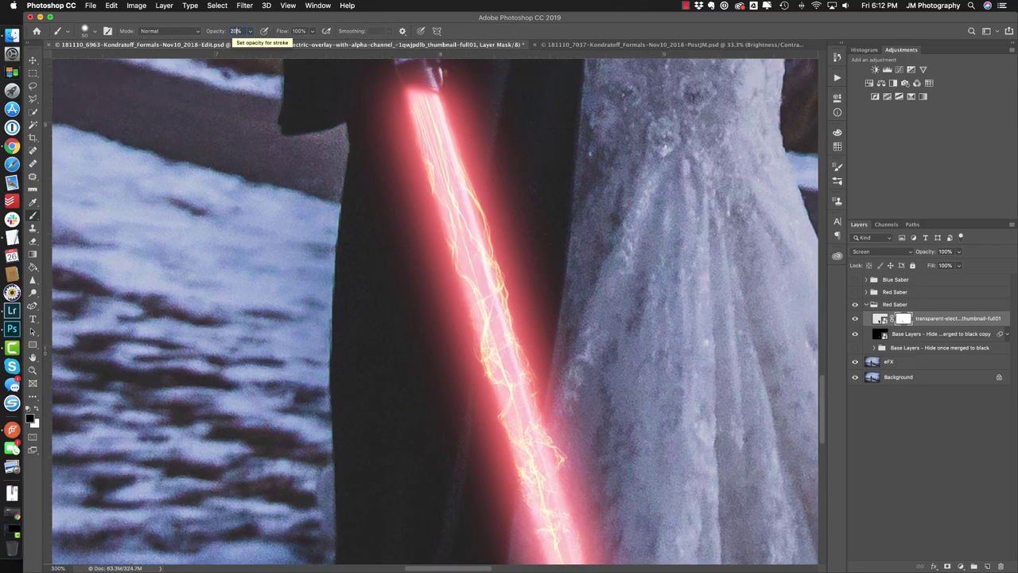
pyautogui.write('z')
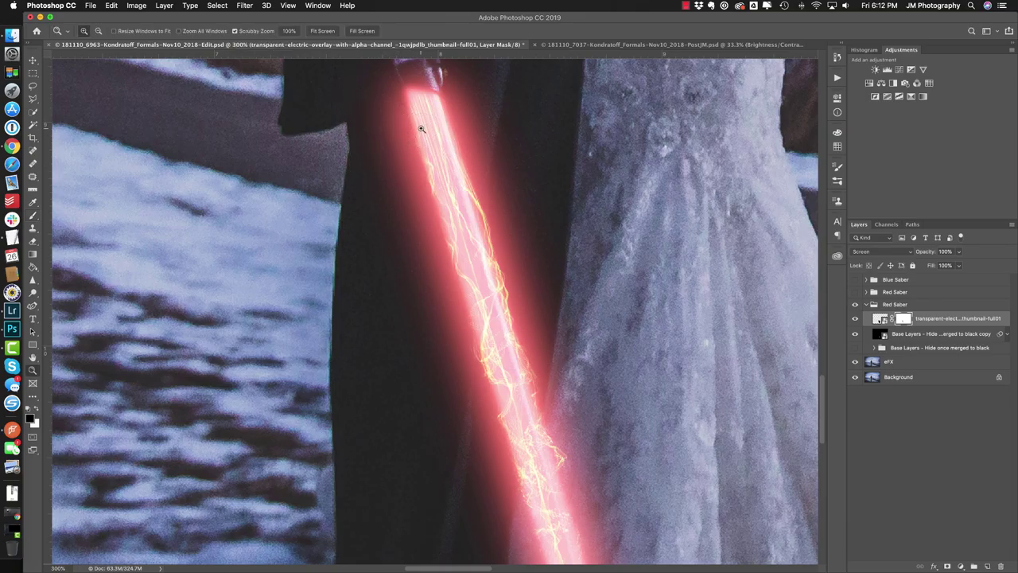
pyautogui.moveTo(418, 130)
pyautogui.mouseDown()
pyautogui.moveTo(478, 170)
pyautogui.moveTo(421, 239)
pyautogui.mouseUp()
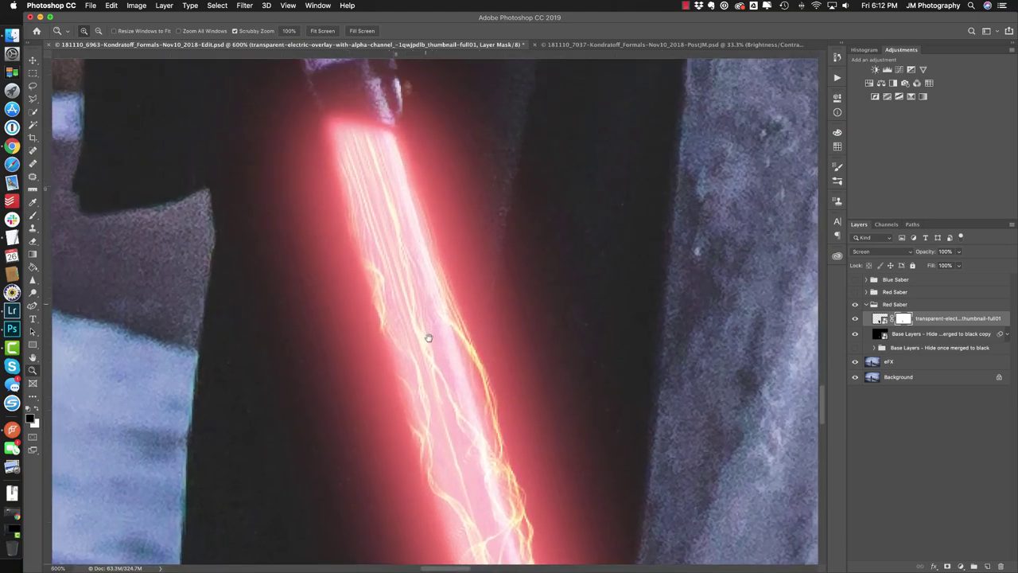
pyautogui.moveTo(427, 336); pyautogui.dragTo(414, 273)
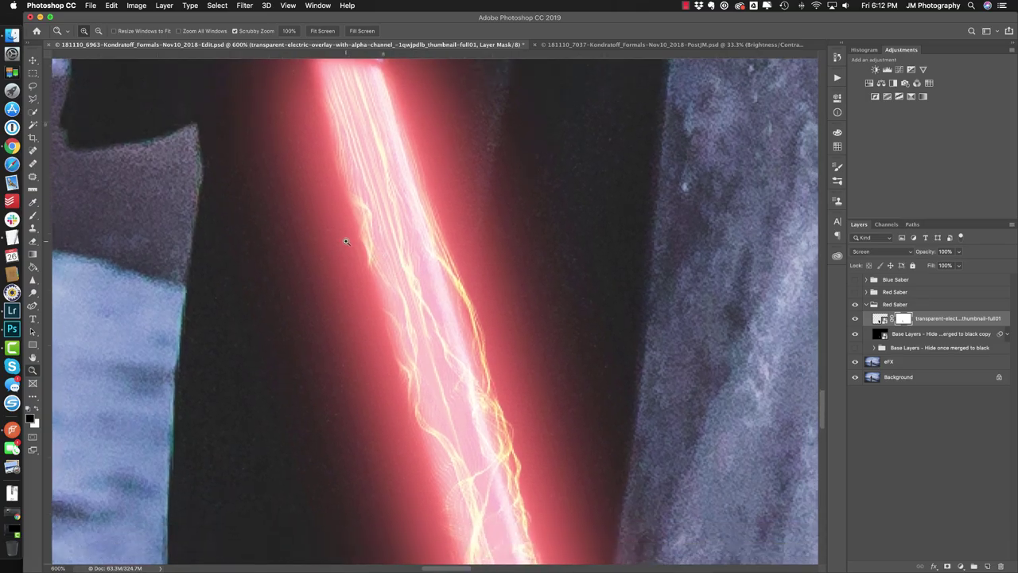
pyautogui.press('b')
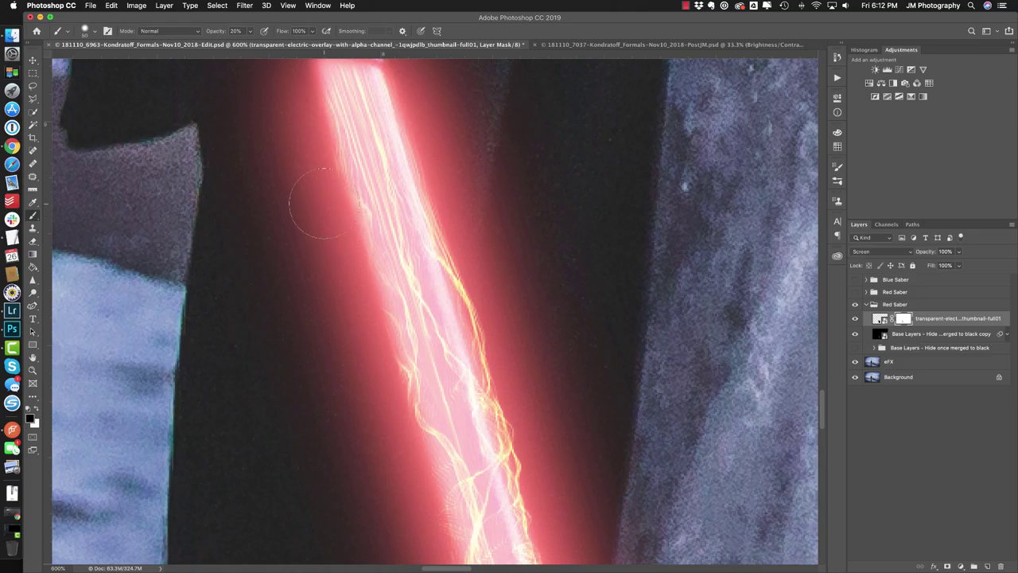
pyautogui.moveTo(422, 335); pyautogui.dragTo(414, 270)
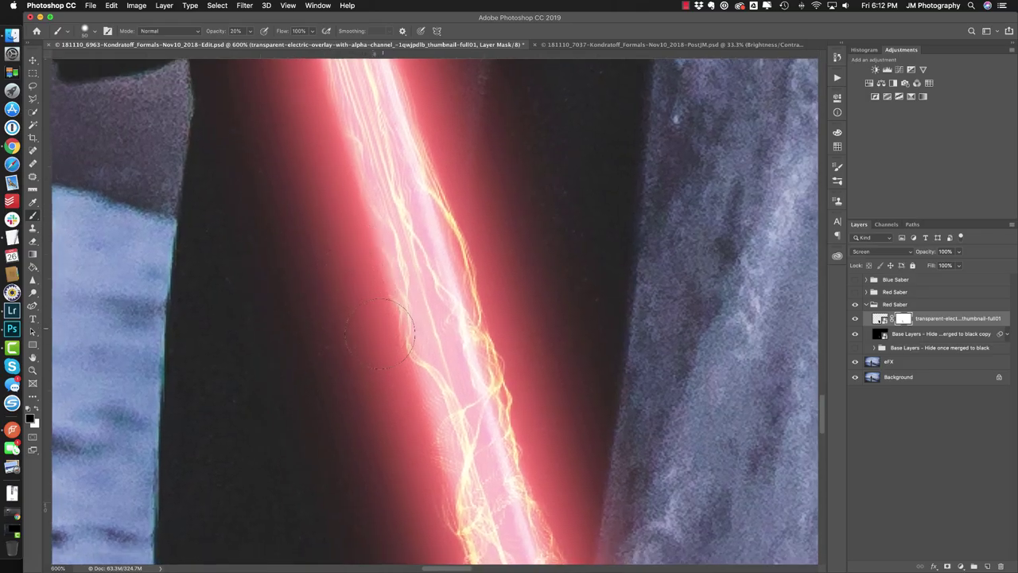
pyautogui.scroll(-5, 381, 333)
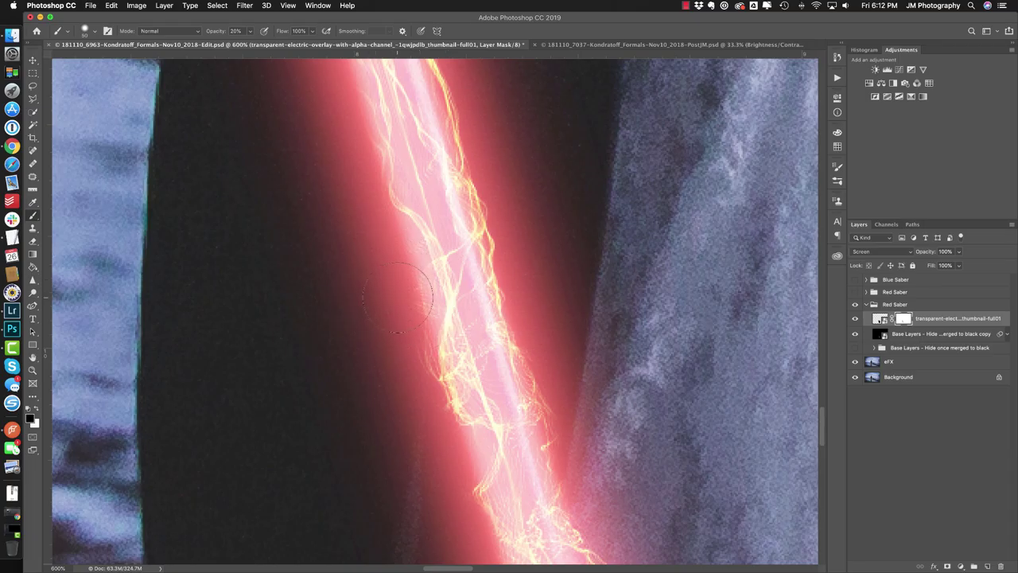
pyautogui.scroll(-3, 422, 286)
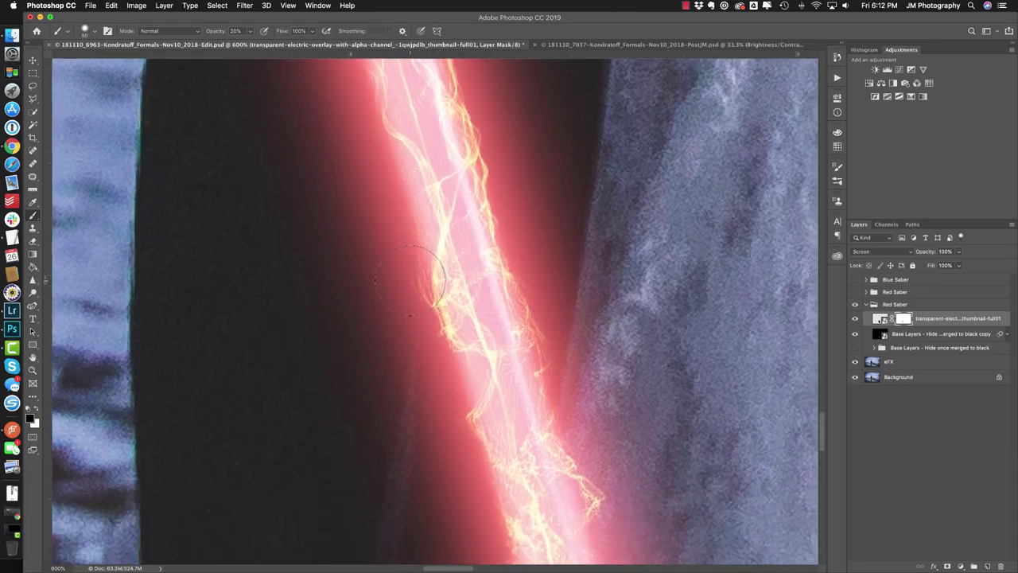
pyautogui.scroll(-4, 478, 322)
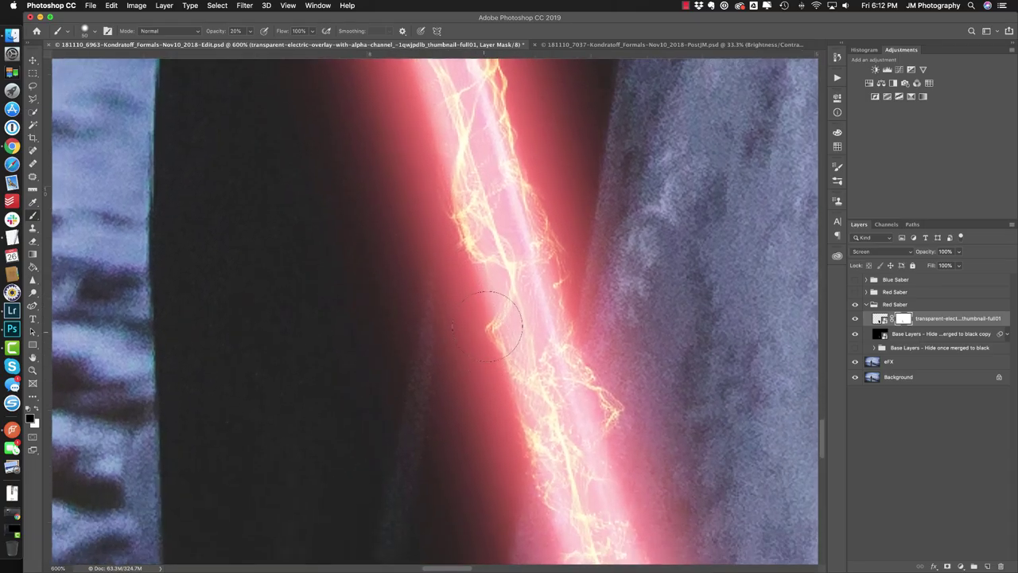
pyautogui.moveTo(549, 475); pyautogui.dragTo(439, 346)
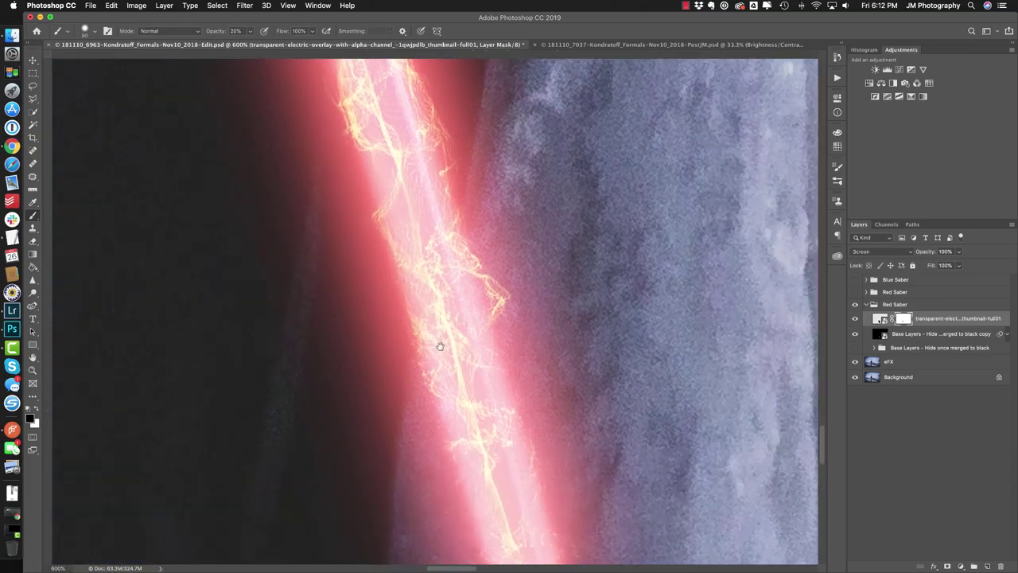
pyautogui.moveTo(504, 448); pyautogui.dragTo(486, 360)
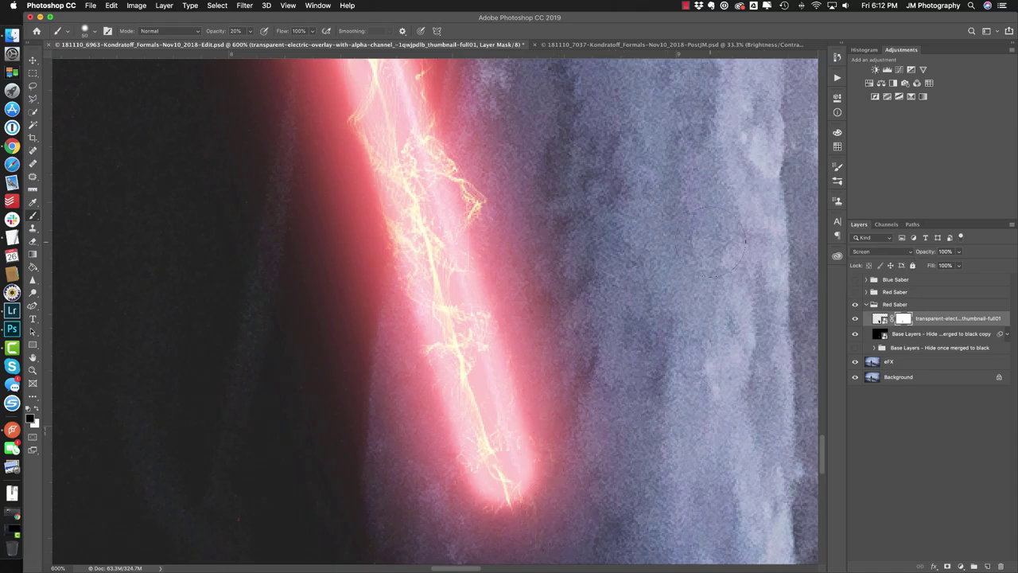
pyautogui.press('super+minus')
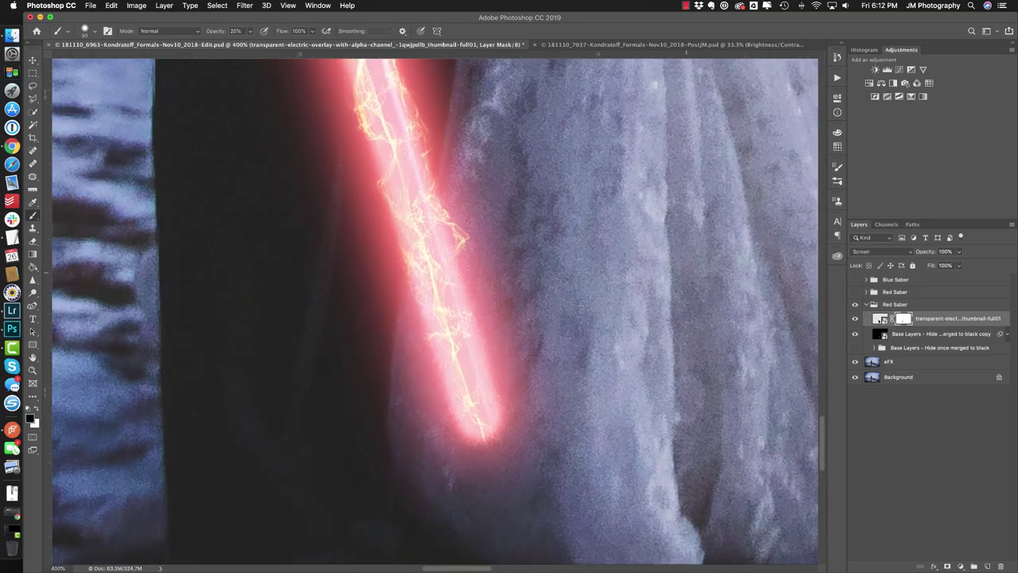
pyautogui.click(129, 6)
pyautogui.moveTo(144, 33)
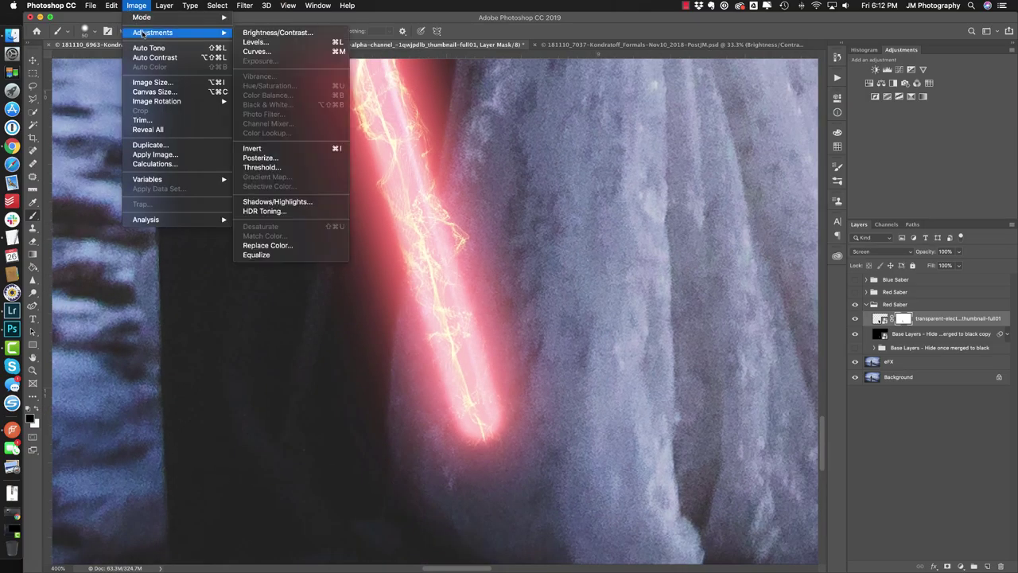
pyautogui.click(925, 432)
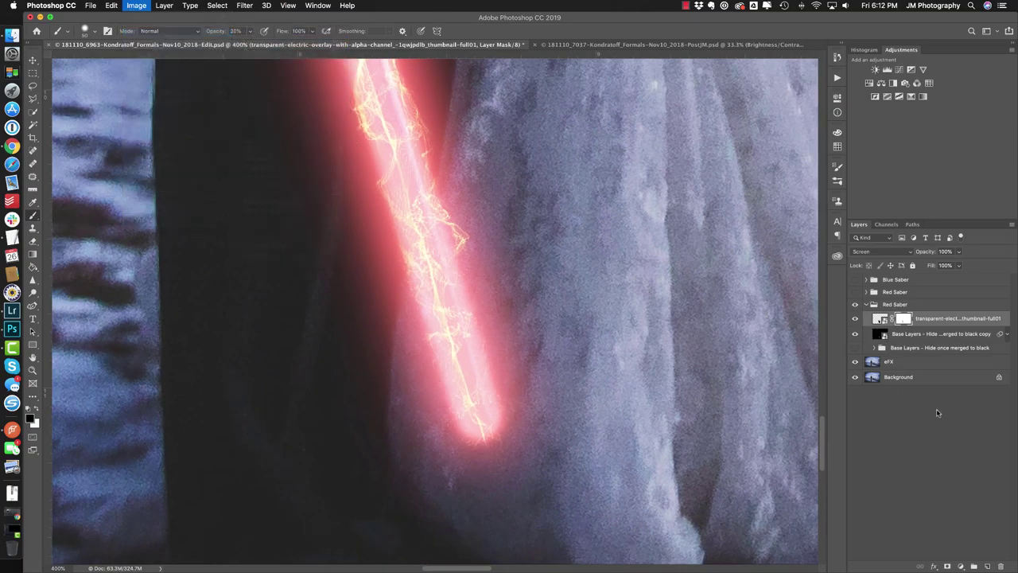
pyautogui.click(940, 412)
# Target the electric overlay's image instead of its mask and apply Hue/Saturation with Colorize on, Hue 23 and Saturation 49, then collapse its smart filters.
pyautogui.click(878, 319)
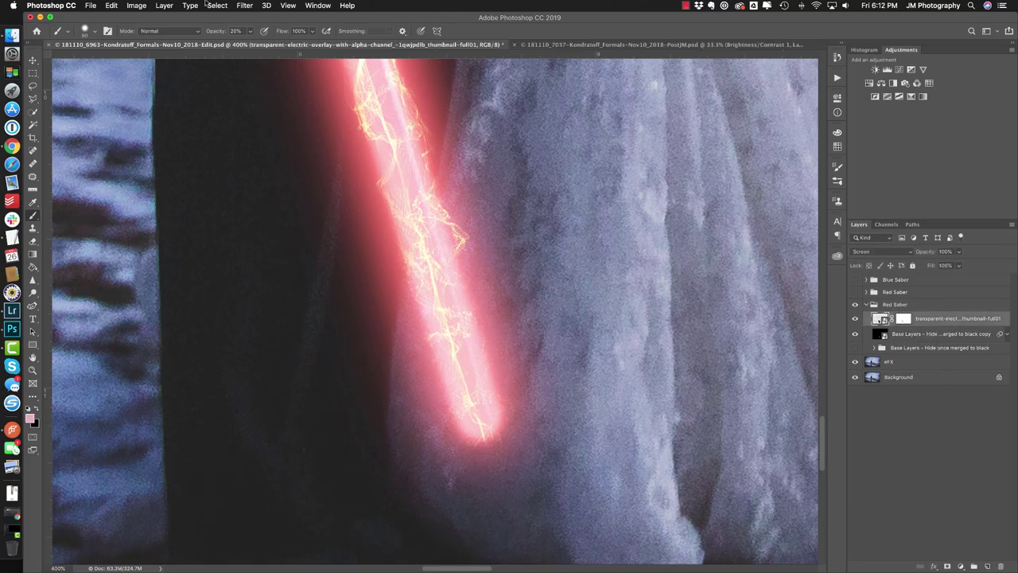
pyautogui.click(137, 5)
pyautogui.moveTo(155, 35)
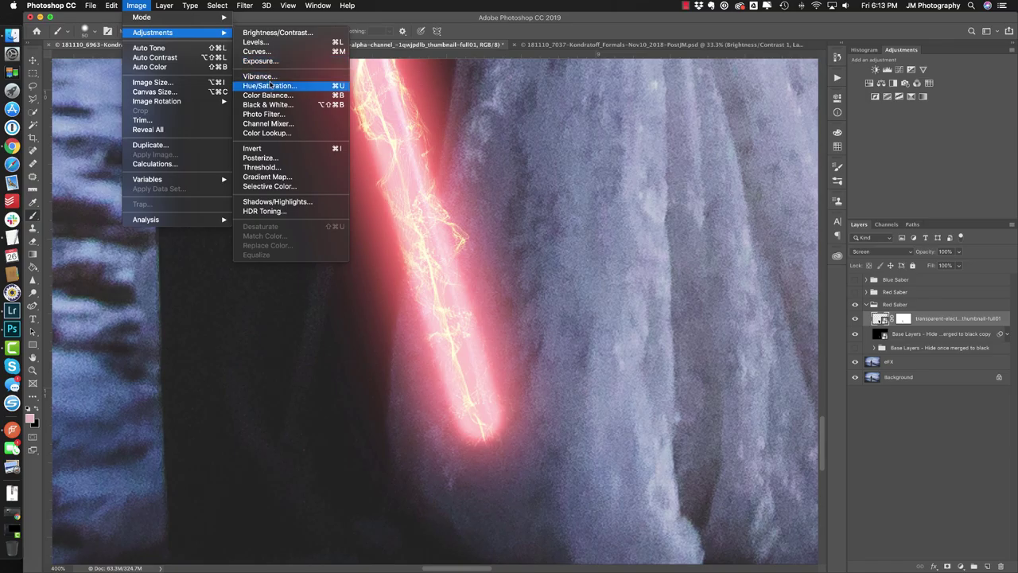
pyautogui.click(270, 85)
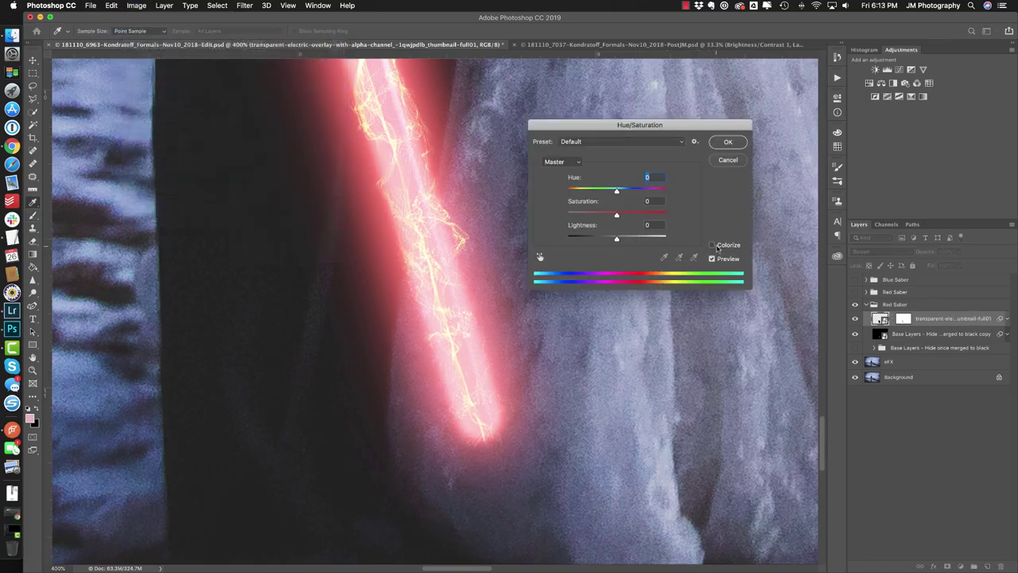
pyautogui.click(714, 246)
pyautogui.moveTo(664, 193); pyautogui.dragTo(561, 192)
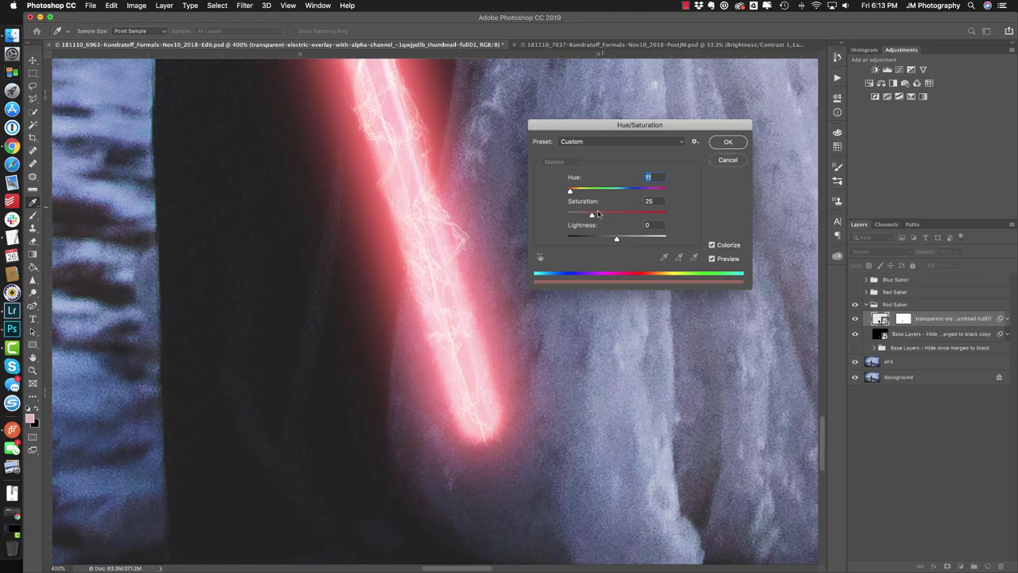
pyautogui.moveTo(598, 215); pyautogui.dragTo(617, 217)
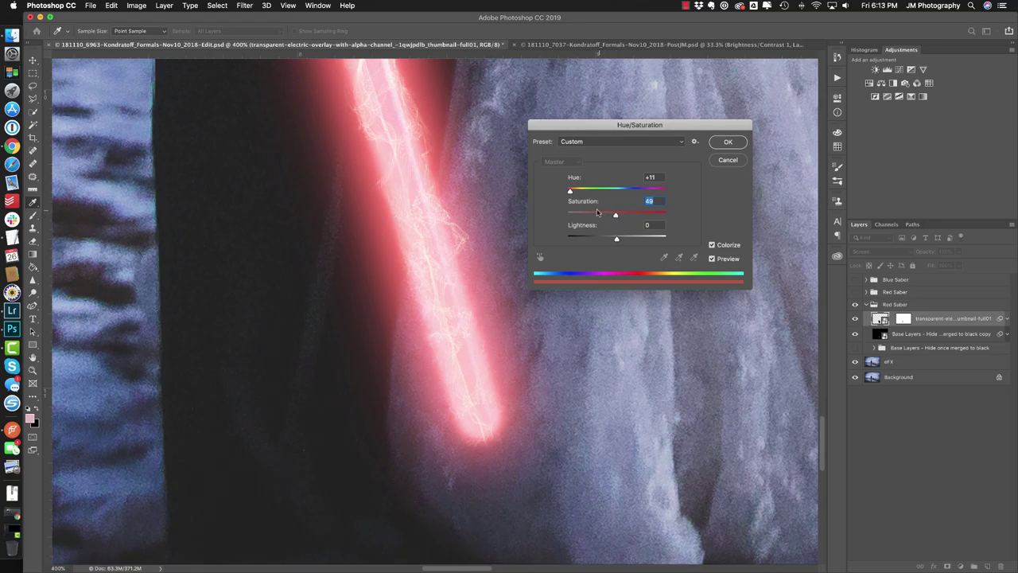
pyautogui.moveTo(571, 192); pyautogui.dragTo(574, 193)
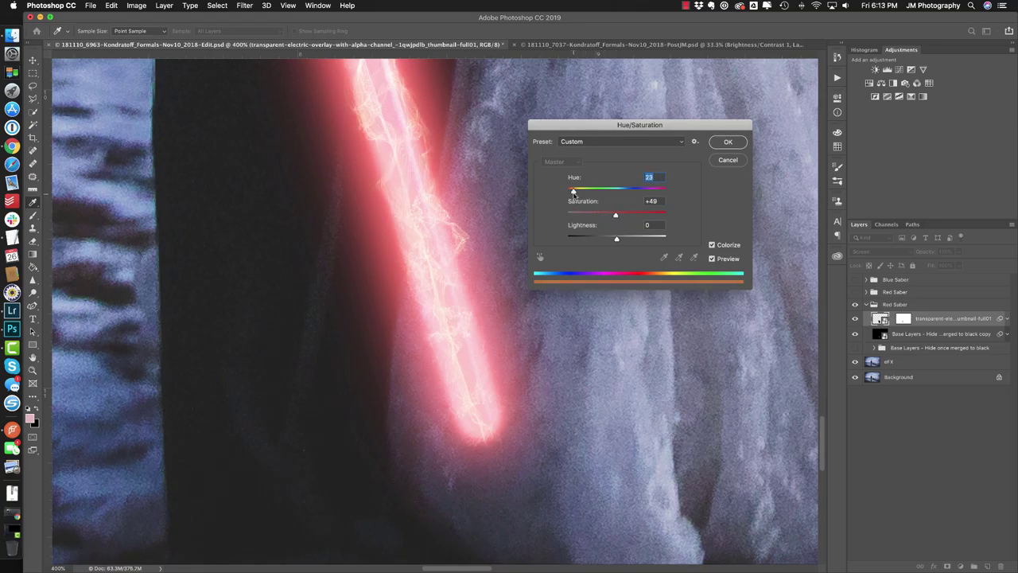
pyautogui.press('Return')
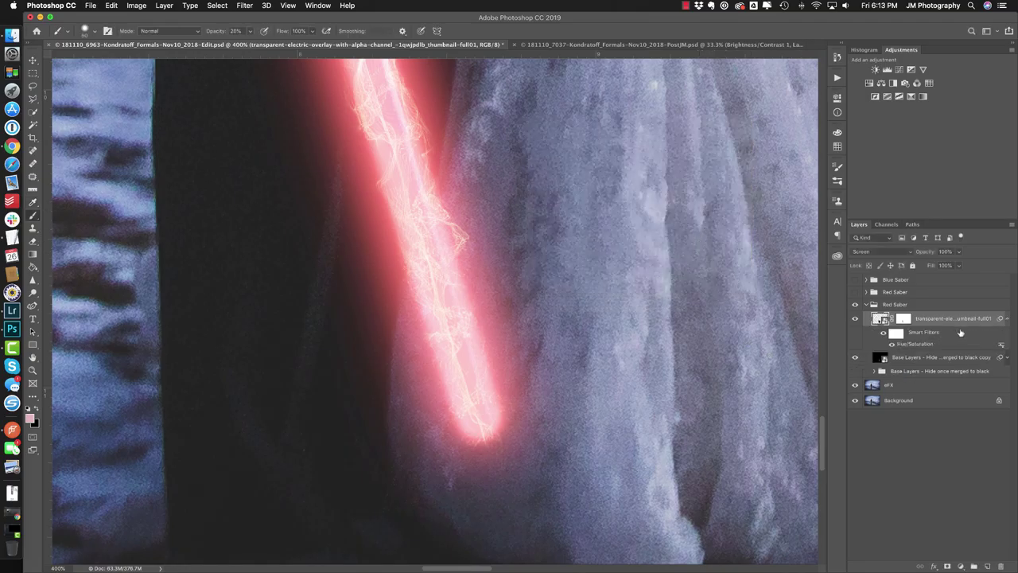
pyautogui.click(1007, 318)
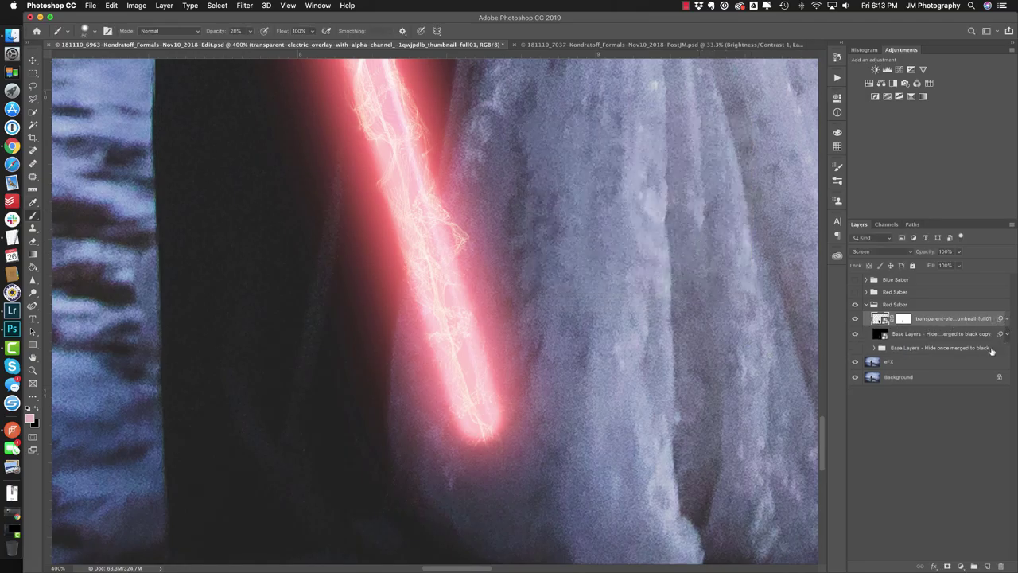
# Collapse the newly built Red Saber group and hide it to reveal the original red blade in the photo.
pyautogui.press('super+0')
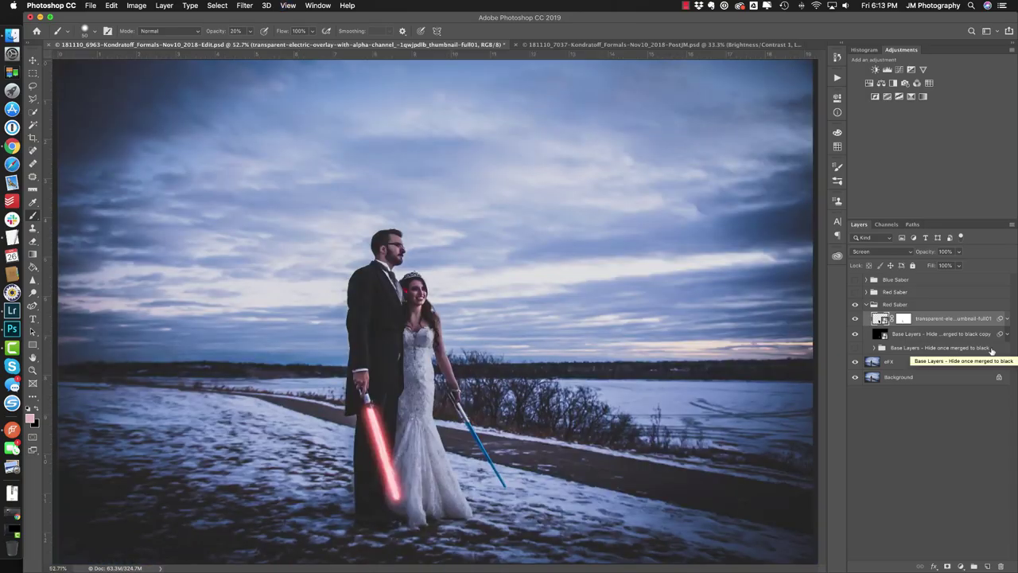
pyautogui.press('z')
pyautogui.click(380, 434)
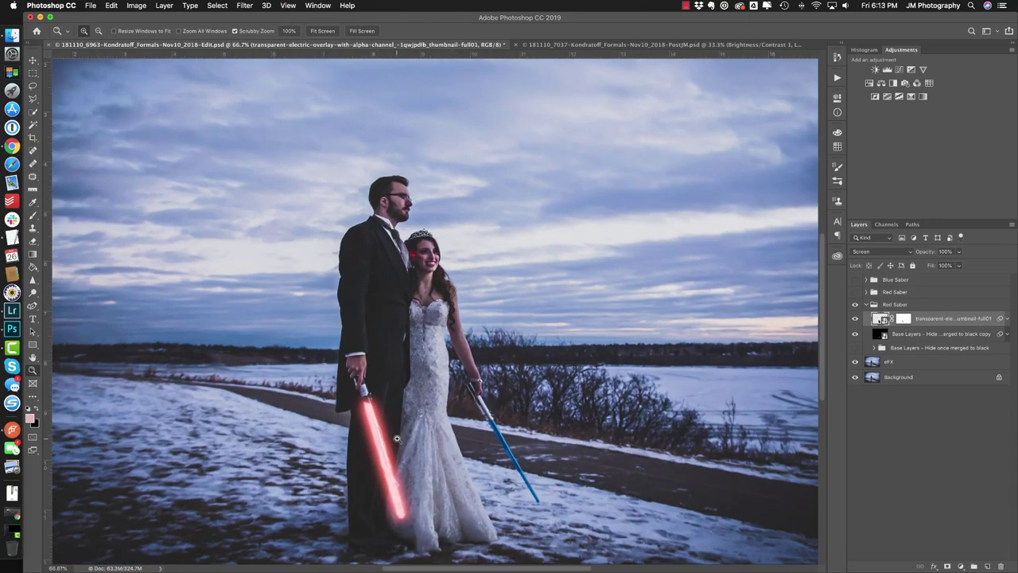
pyautogui.click(396, 438)
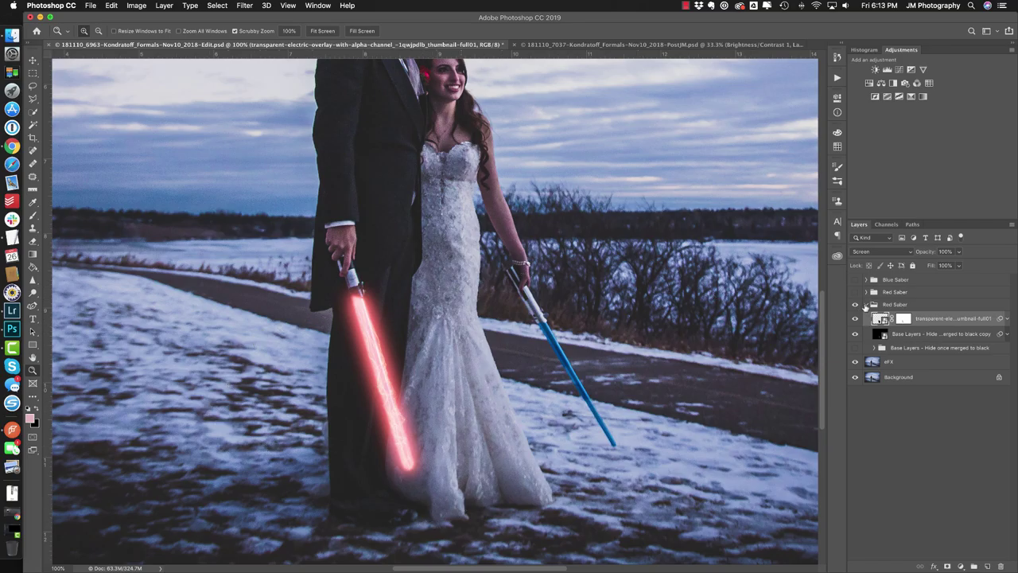
pyautogui.click(866, 305)
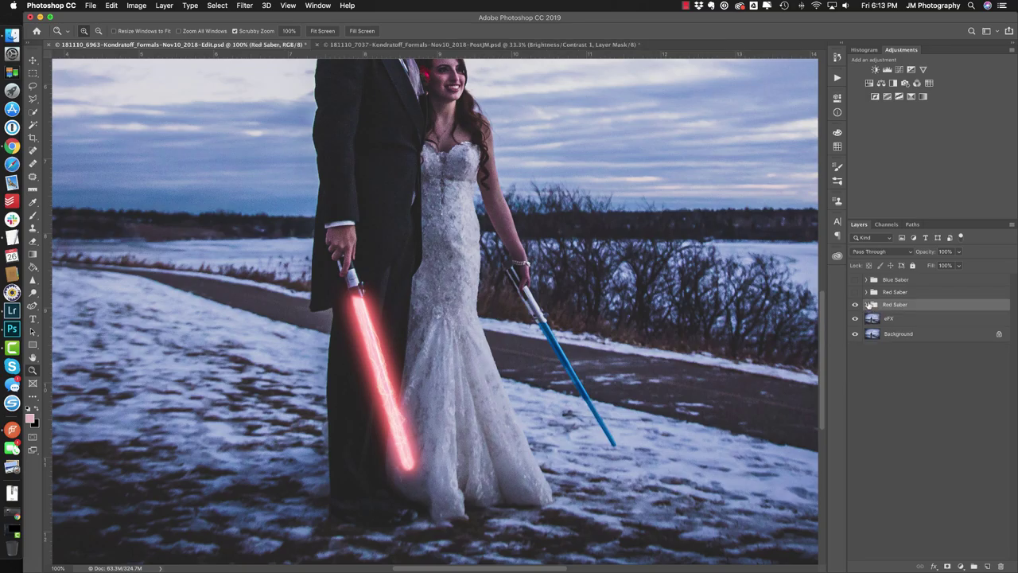
pyautogui.click(855, 306)
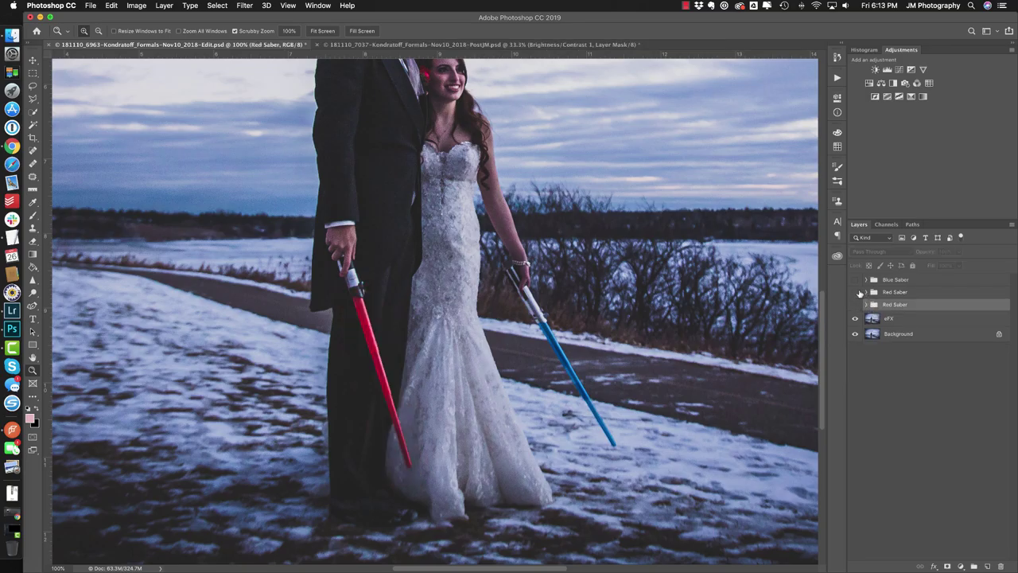
# Show and expand the other, finished Red Saber group, with its Glow - On Body layer and Hand Glow group hidden.
pyautogui.click(856, 292)
pyautogui.click(865, 293)
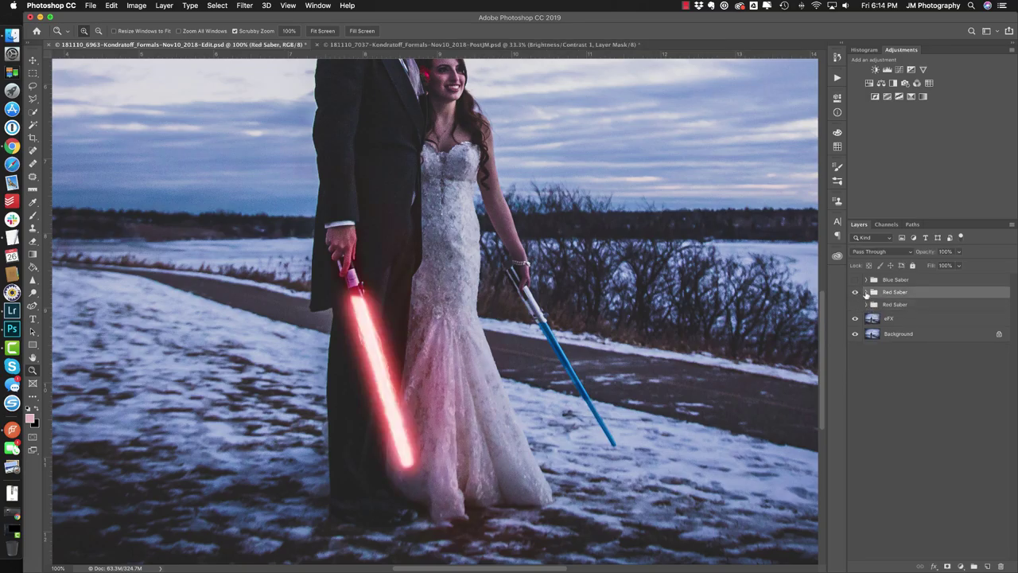
pyautogui.click(865, 293)
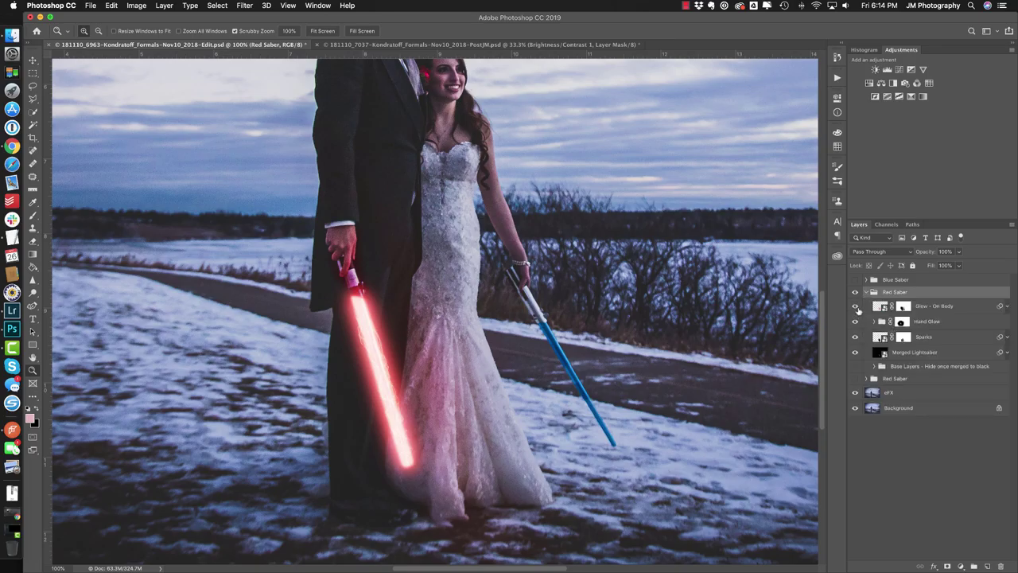
pyautogui.click(855, 307)
pyautogui.click(855, 321)
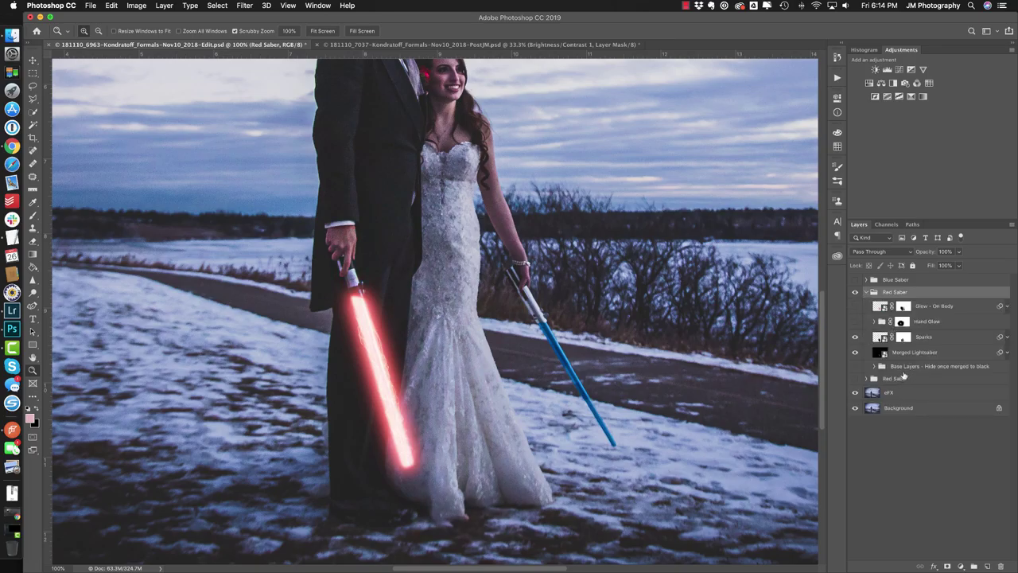
# Examine the finished saber's sparks and glow along the blade from hilt to tip.
pyautogui.click(363, 327)
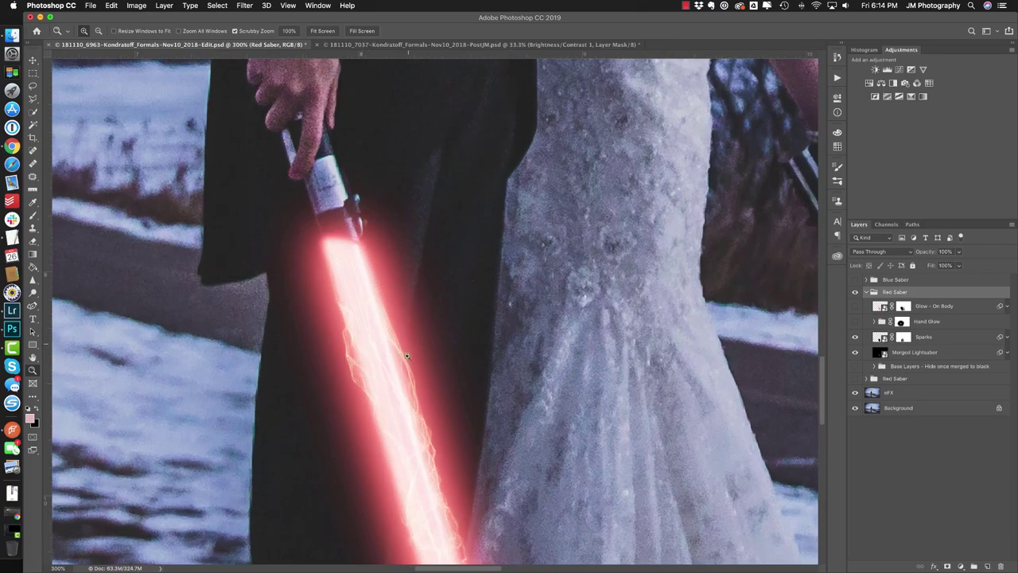
pyautogui.click(408, 266)
pyautogui.scroll(-10, 408, 266)
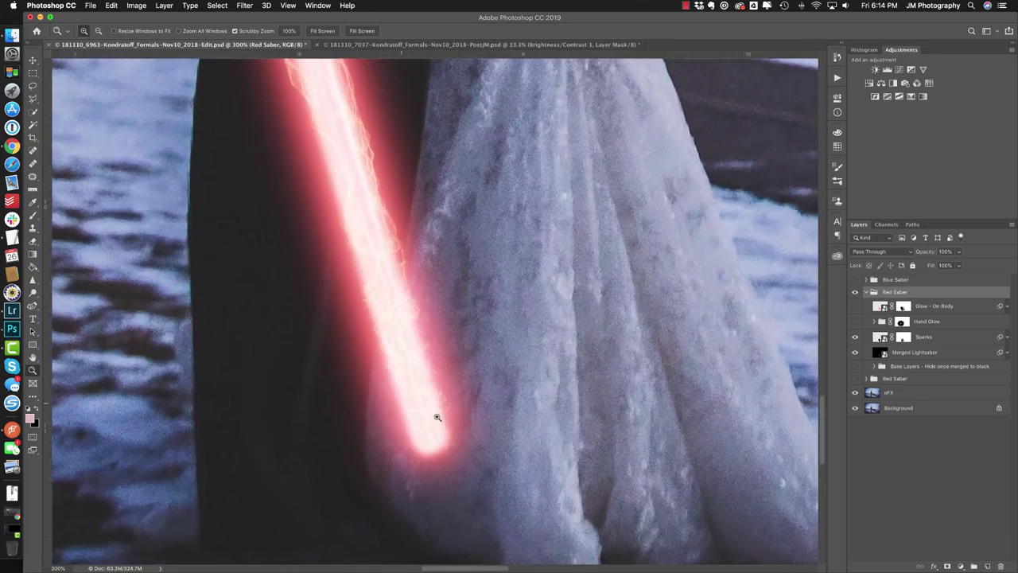
pyautogui.scroll(5, 375, 231)
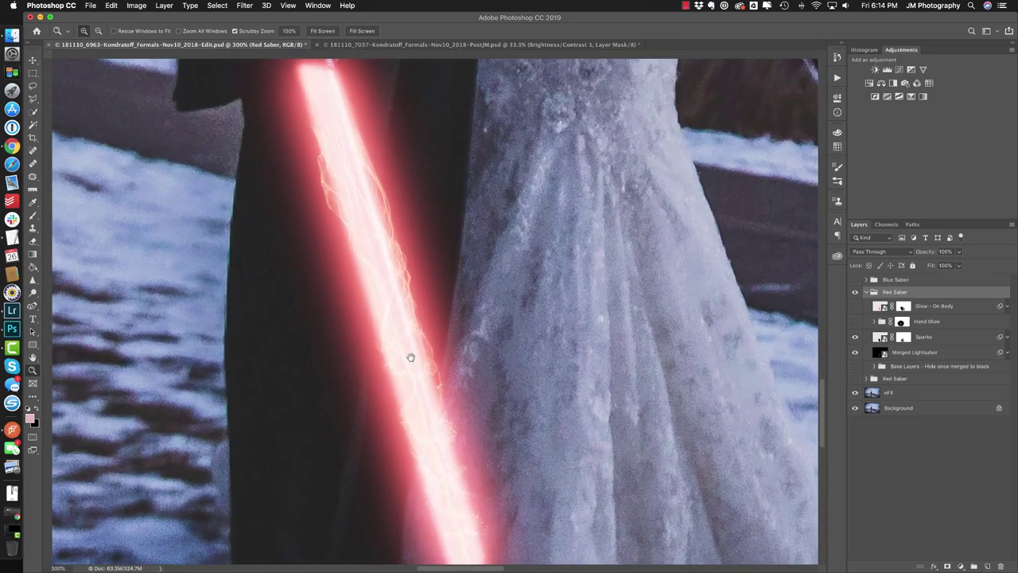
pyautogui.scroll(4, 391, 255)
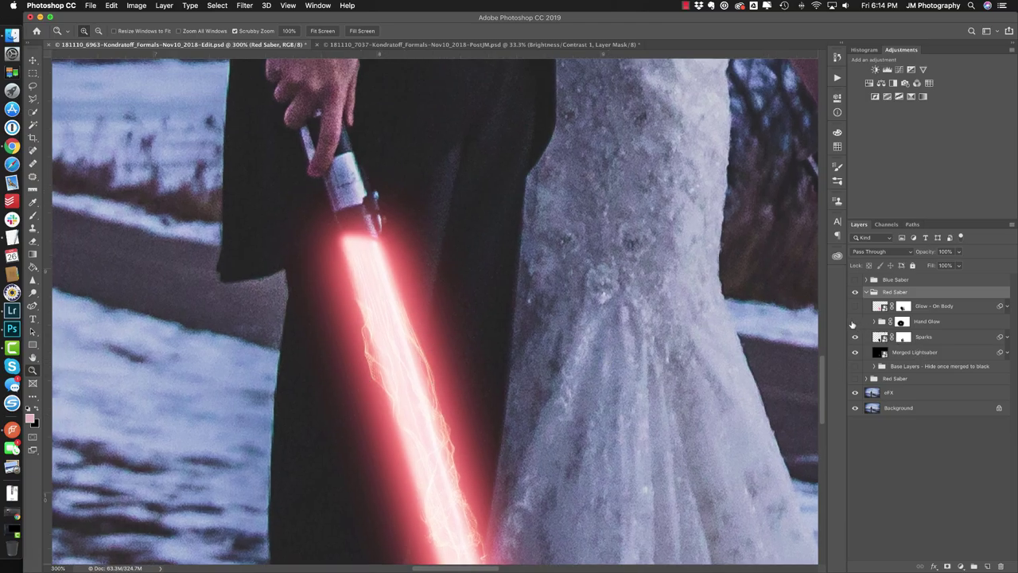
# Expand the Hand Glow group and toggle its visibility to compare the hand and hilt, leaving the group hidden.
pyautogui.click(855, 322)
pyautogui.scroll(3, 515, 346)
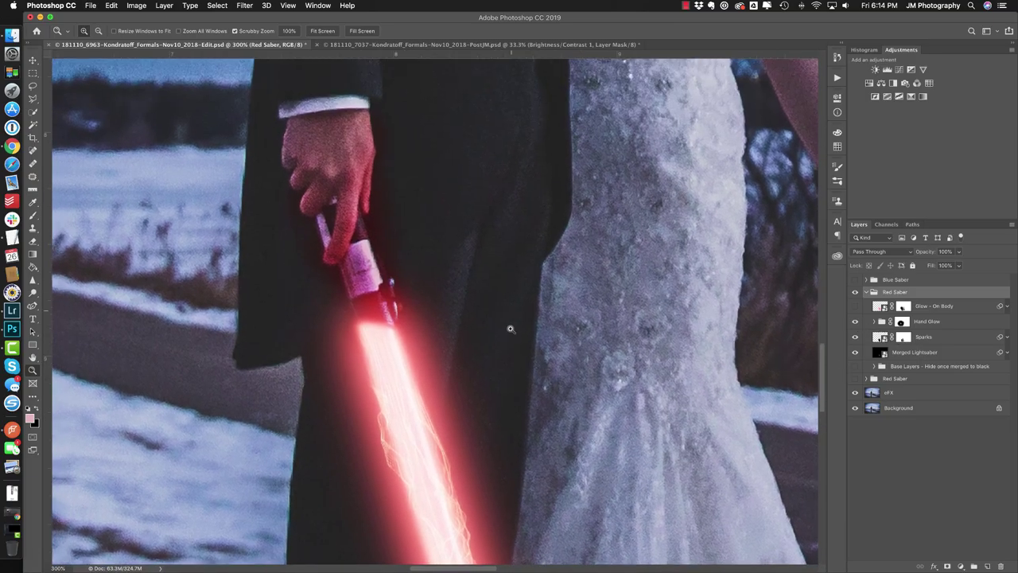
pyautogui.click(967, 324)
pyautogui.click(874, 323)
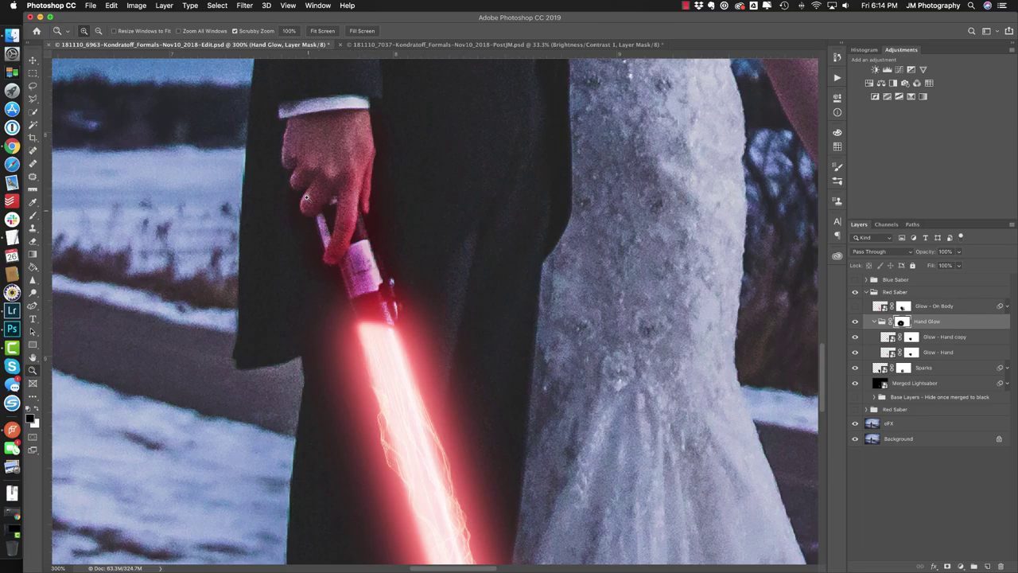
pyautogui.click(856, 321)
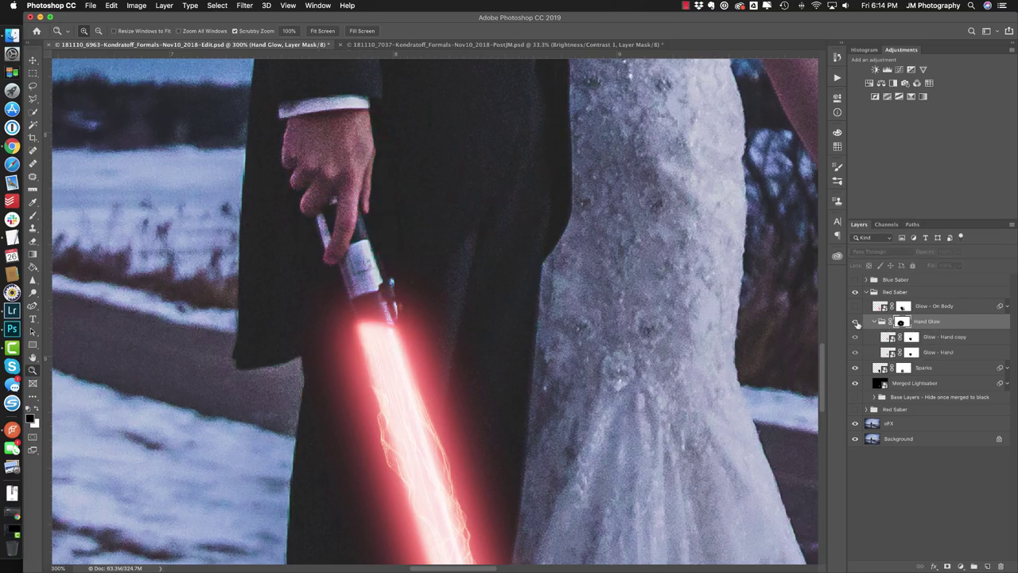
pyautogui.click(855, 322)
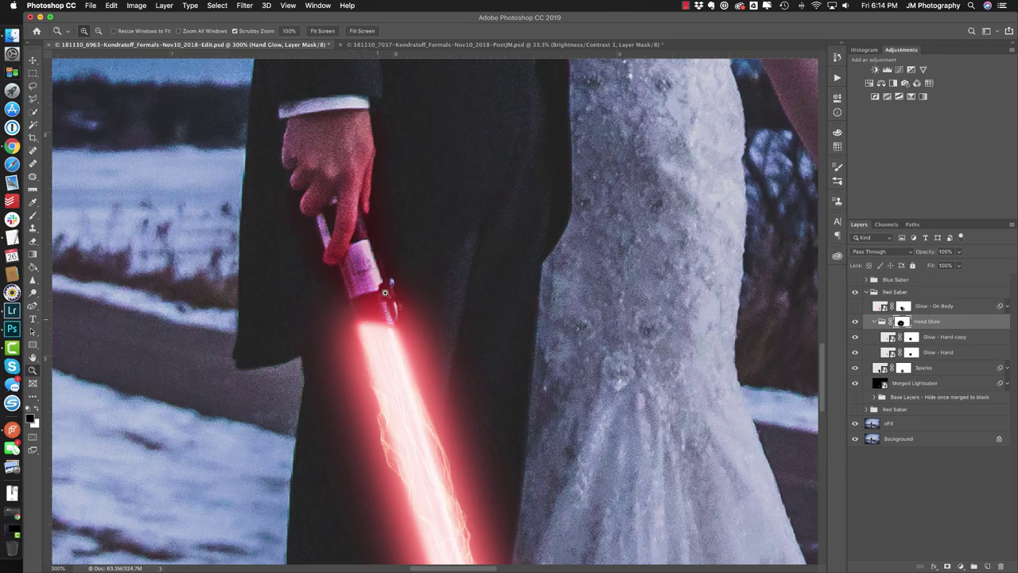
pyautogui.click(856, 323)
# Add a new layer directly above the Hand Glow group and name it Glow.
pyautogui.click(987, 566)
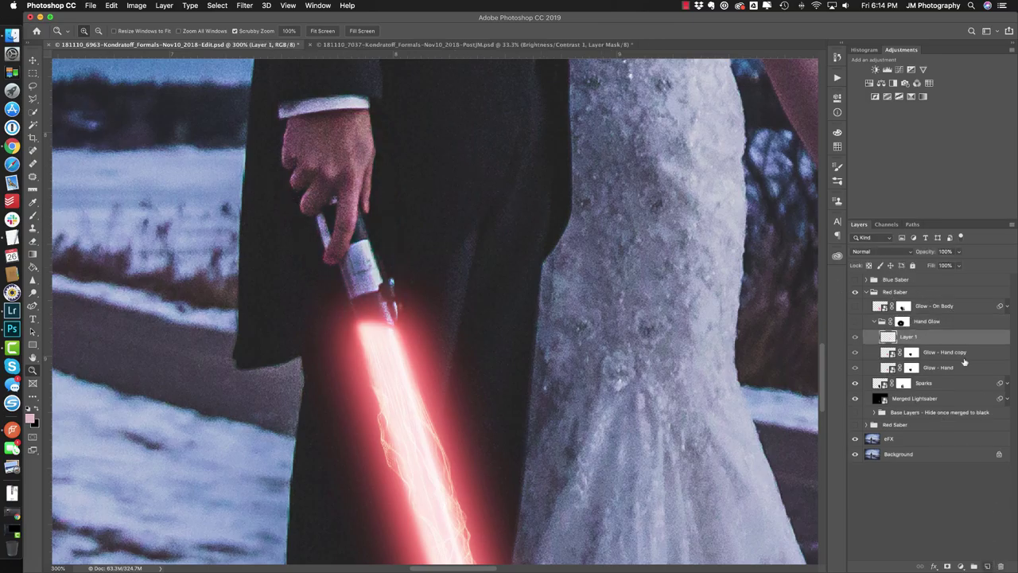
pyautogui.moveTo(947, 337); pyautogui.dragTo(946, 316)
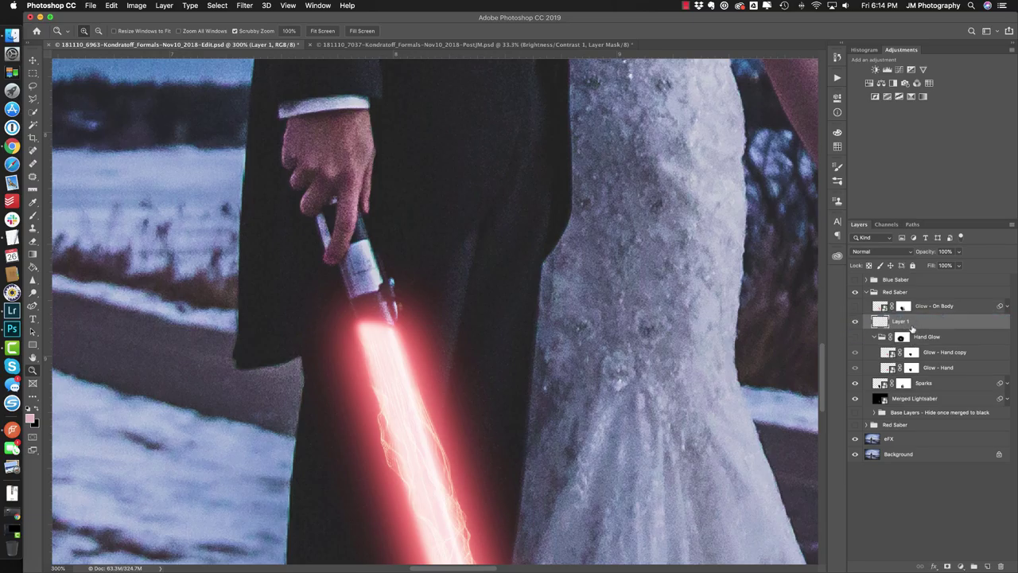
pyautogui.click(963, 354)
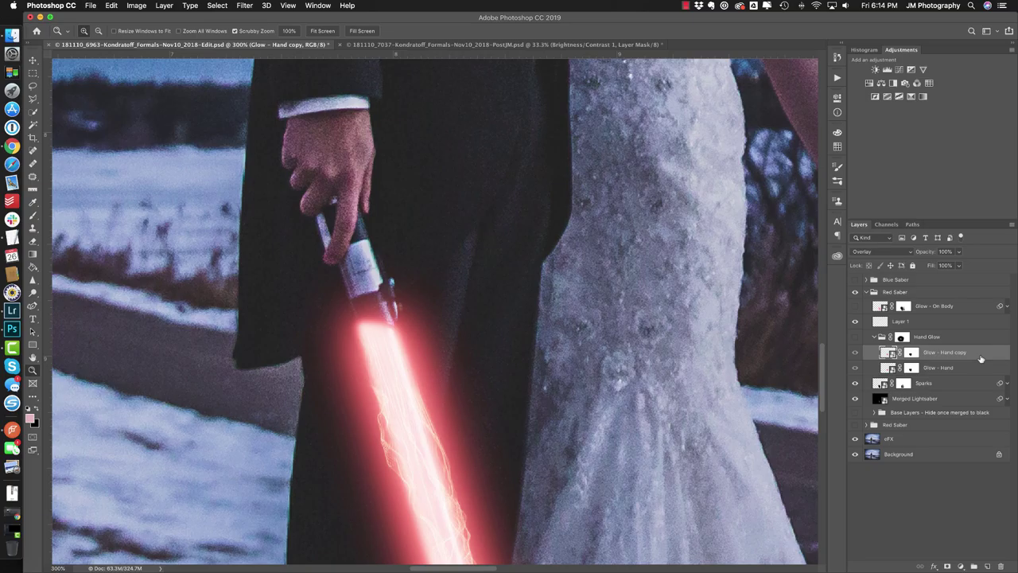
pyautogui.click(943, 306)
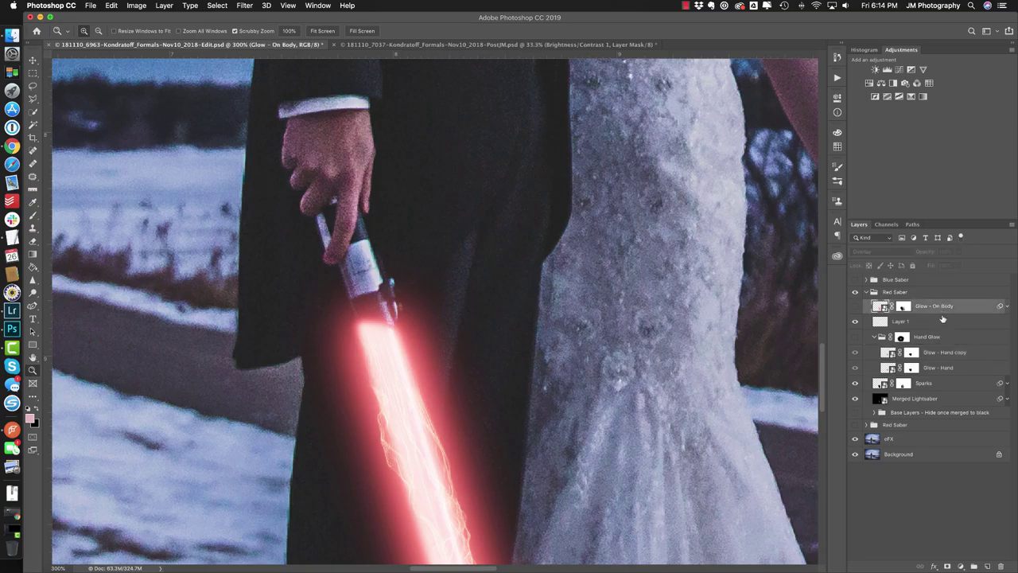
pyautogui.click(941, 322)
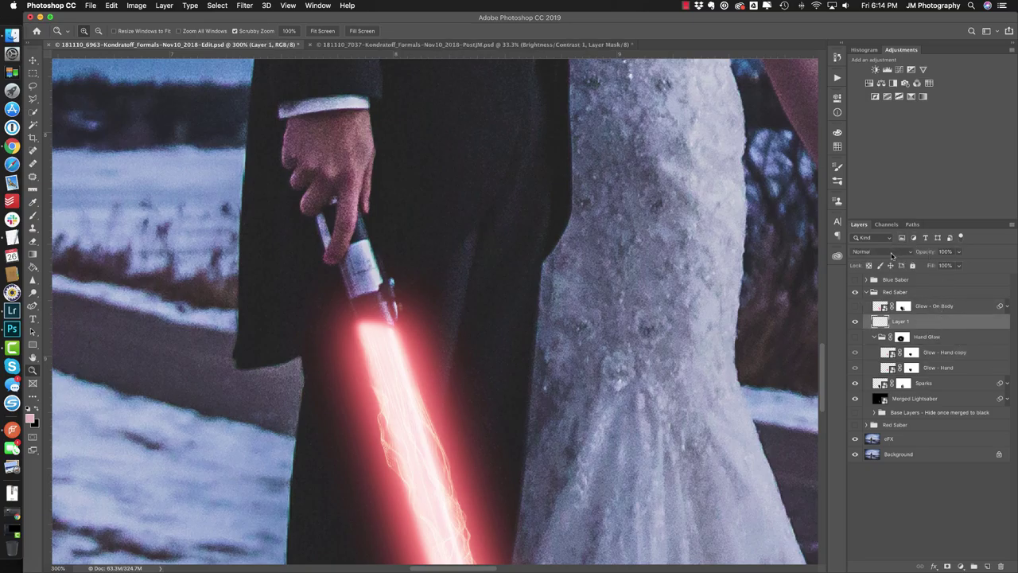
pyautogui.press('super+minus')
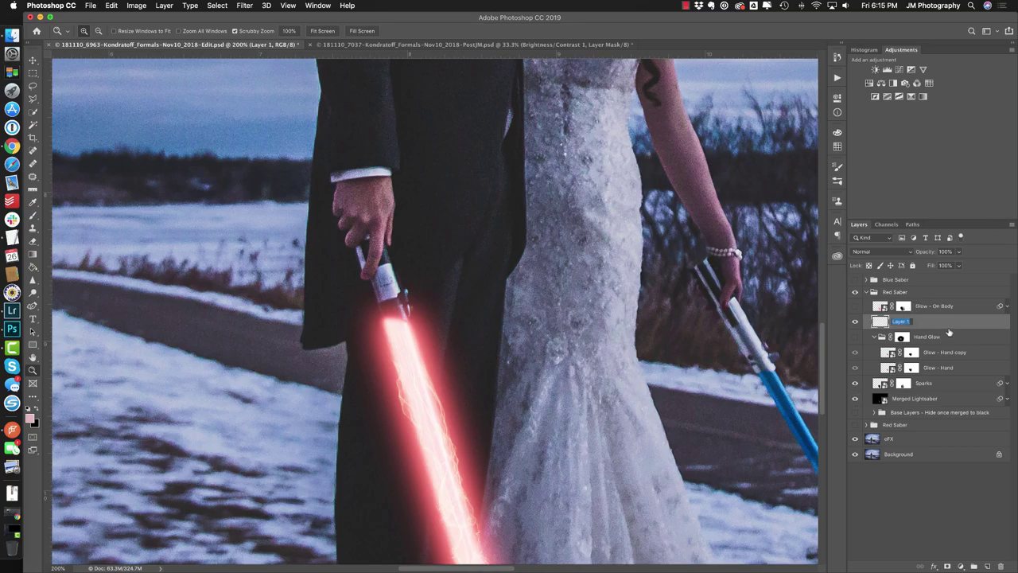
pyautogui.write('Glow')
pyautogui.press('Return')
# Set the brush's foreground color to the deep red ce0016.
pyautogui.press('super+minus')
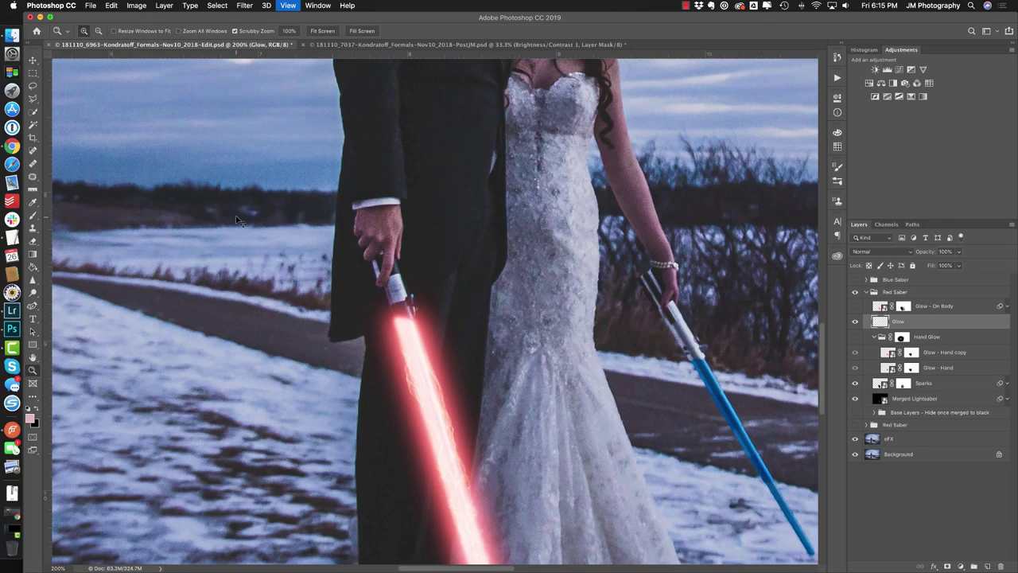
pyautogui.press('b')
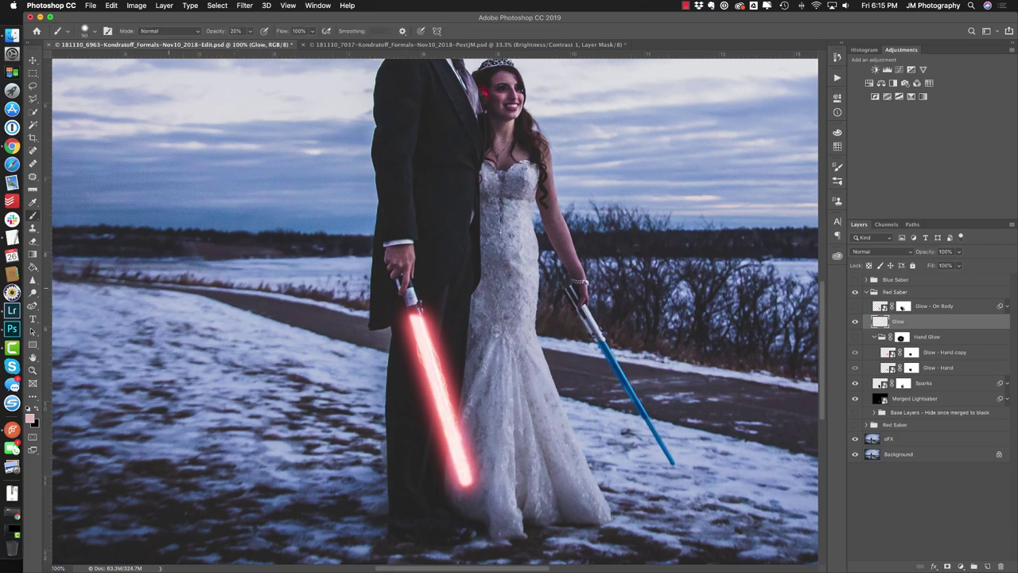
pyautogui.click(30, 417)
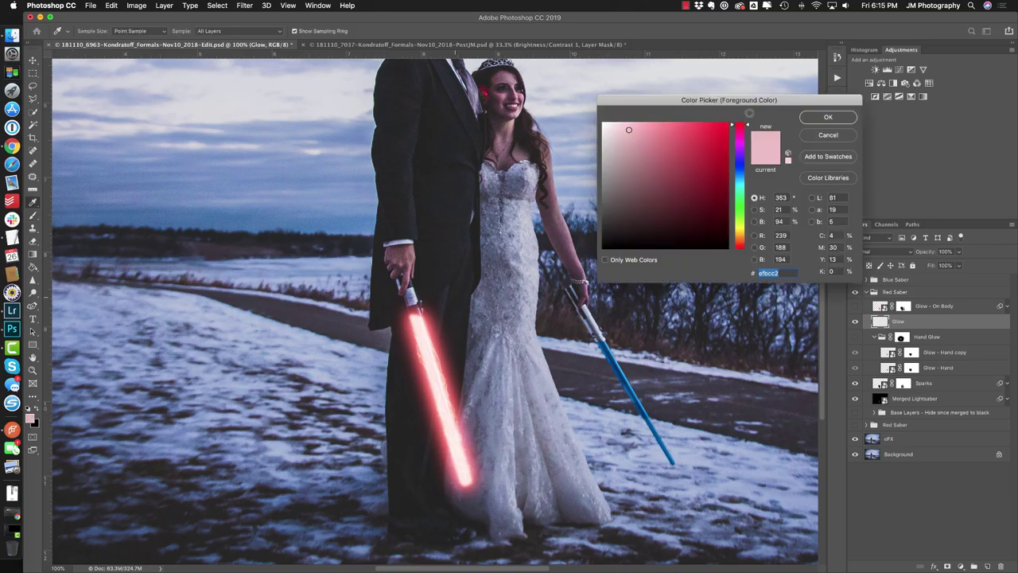
pyautogui.moveTo(685, 149); pyautogui.dragTo(727, 146)
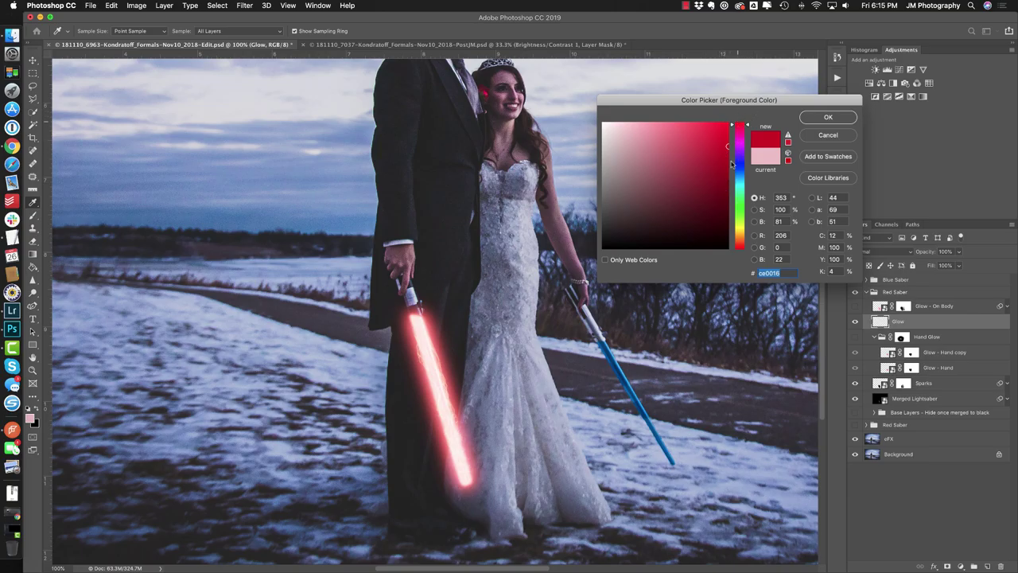
pyautogui.click(826, 118)
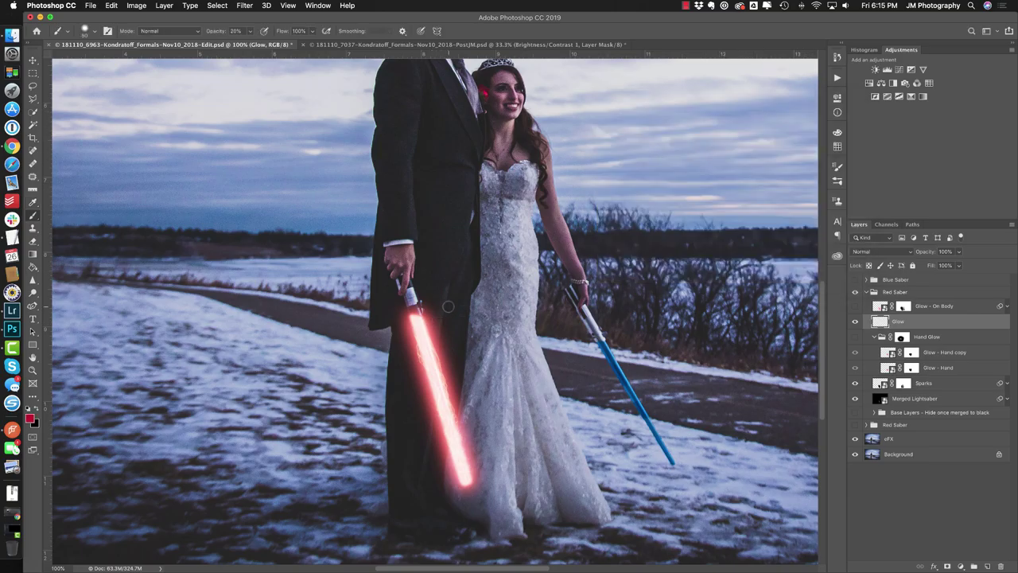
# Enlarge the brush to 600 px, try a faint red stroke from the hand across the dress, and undo it.
pyautogui.press(']')
pyautogui.press(']')
pyautogui.press(']')
pyautogui.press(']')
pyautogui.press(']')
pyautogui.press(']')
pyautogui.moveTo(434, 298)
pyautogui.mouseDown()
pyautogui.moveTo(467, 392)
pyautogui.moveTo(513, 421)
pyautogui.mouseUp()
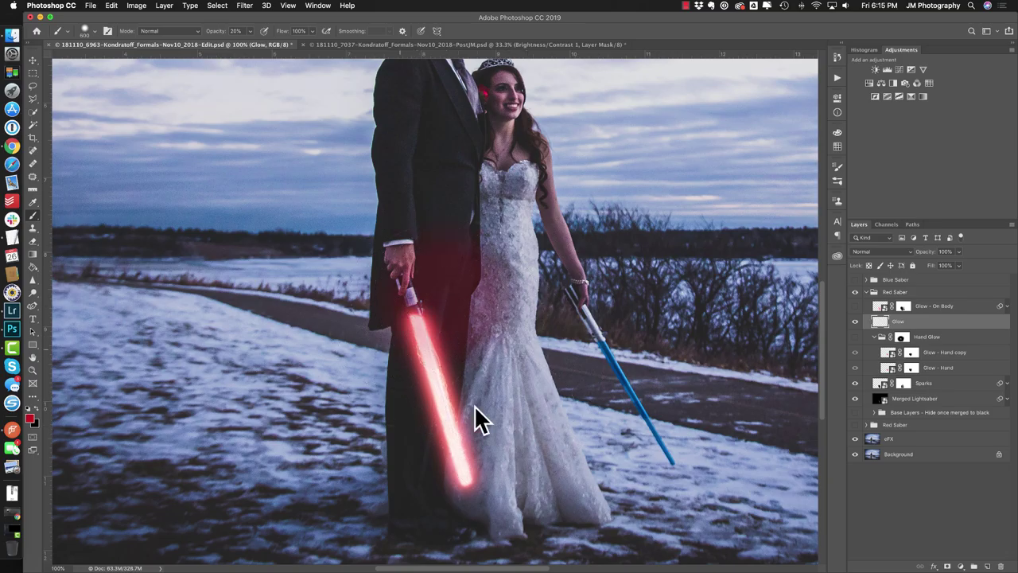
pyautogui.press('super+z')
# Set the brush to 100% opacity with 0% hardness and dab a red glow beside the hand and hilt.
pyautogui.press('Return')
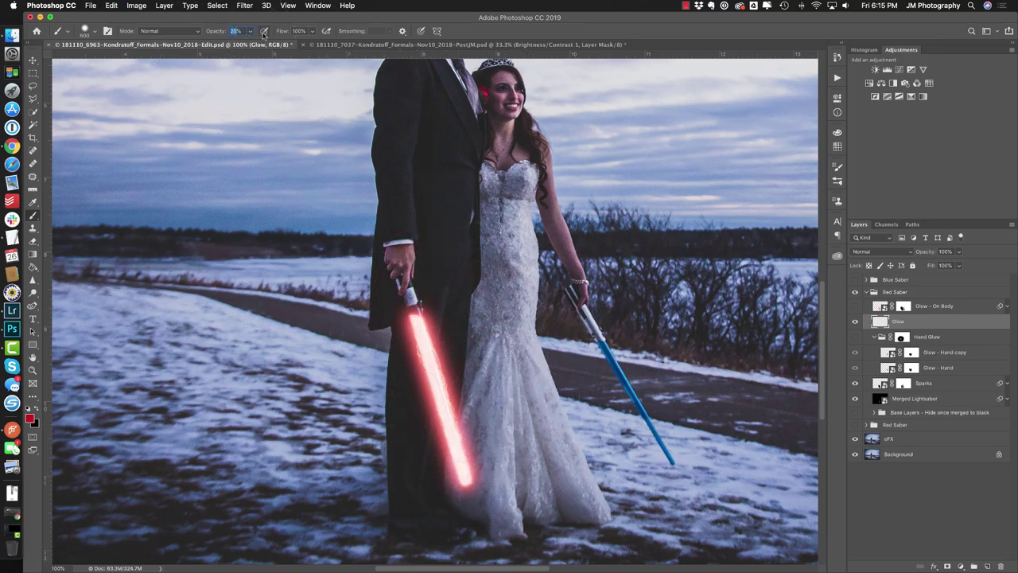
pyautogui.press('0')
pyautogui.click(450, 277)
pyautogui.press('super+z')
pyautogui.rightClick(502, 326)
pyautogui.press('Tab')
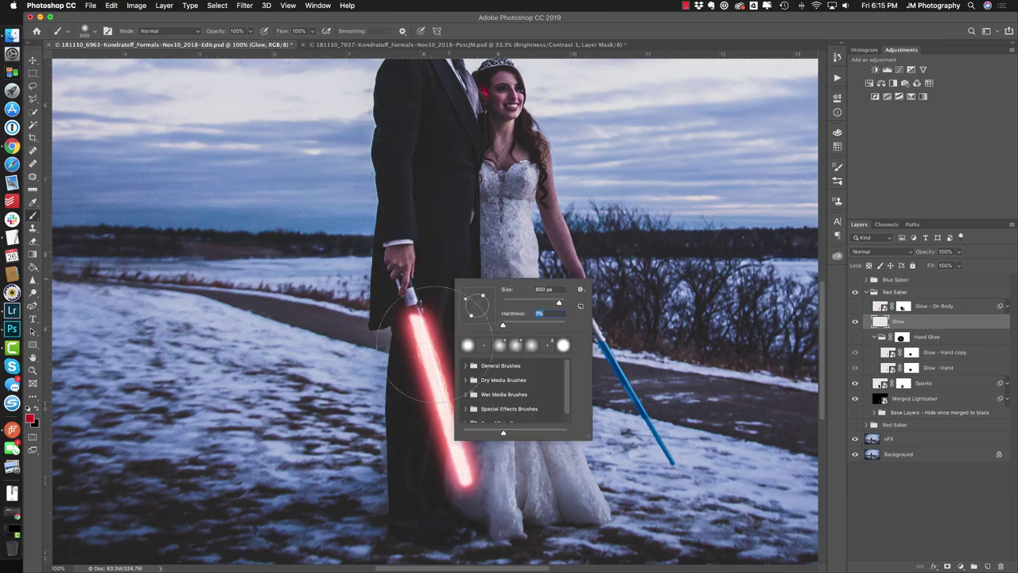
pyautogui.click(427, 274)
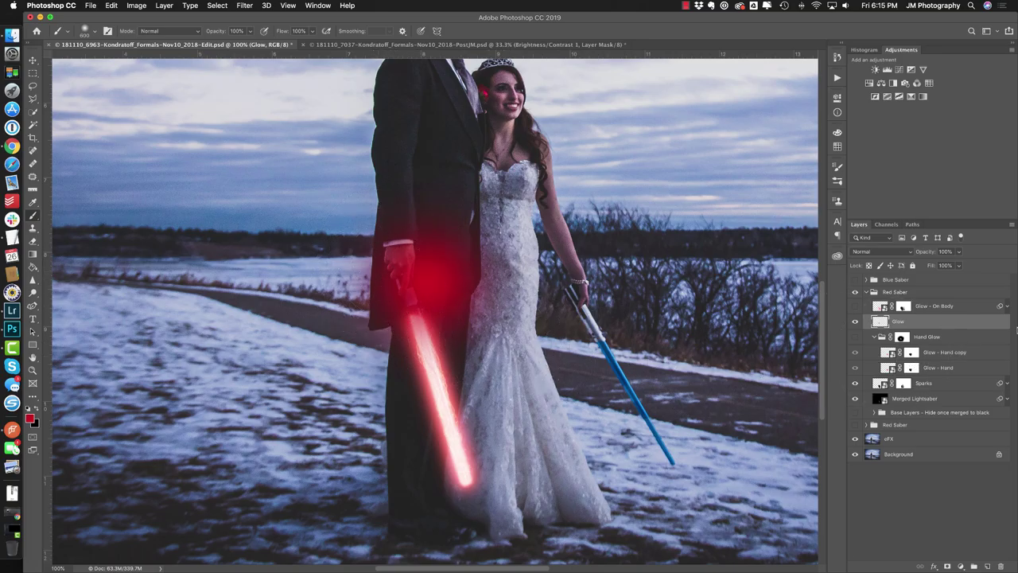
# Set the Glow layer's blend mode to Overlay so the red tints the hand and hilt.
pyautogui.click(878, 252)
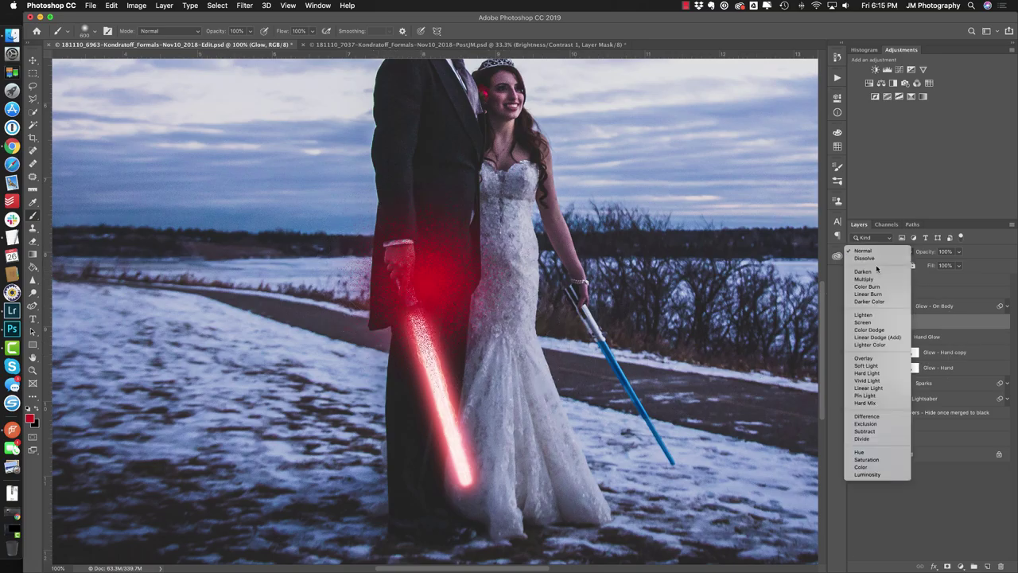
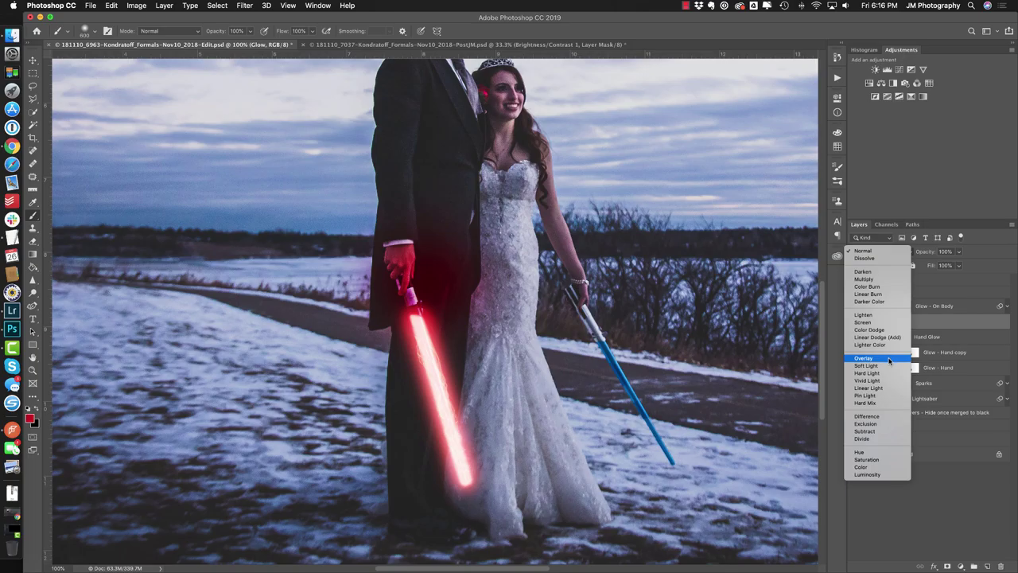
pyautogui.click(890, 361)
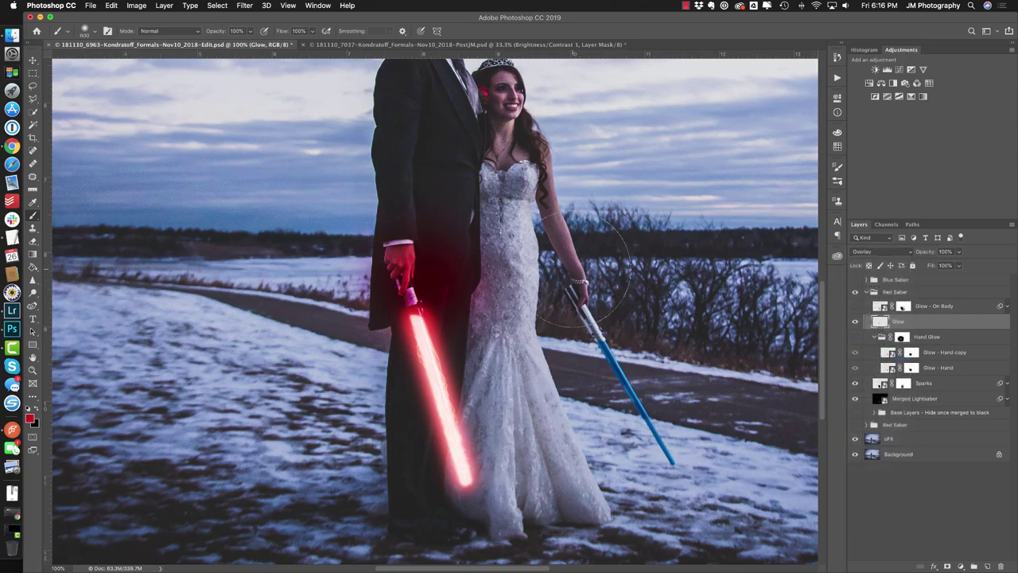
pyautogui.press('z')
pyautogui.moveTo(445, 286); pyautogui.dragTo(445, 285)
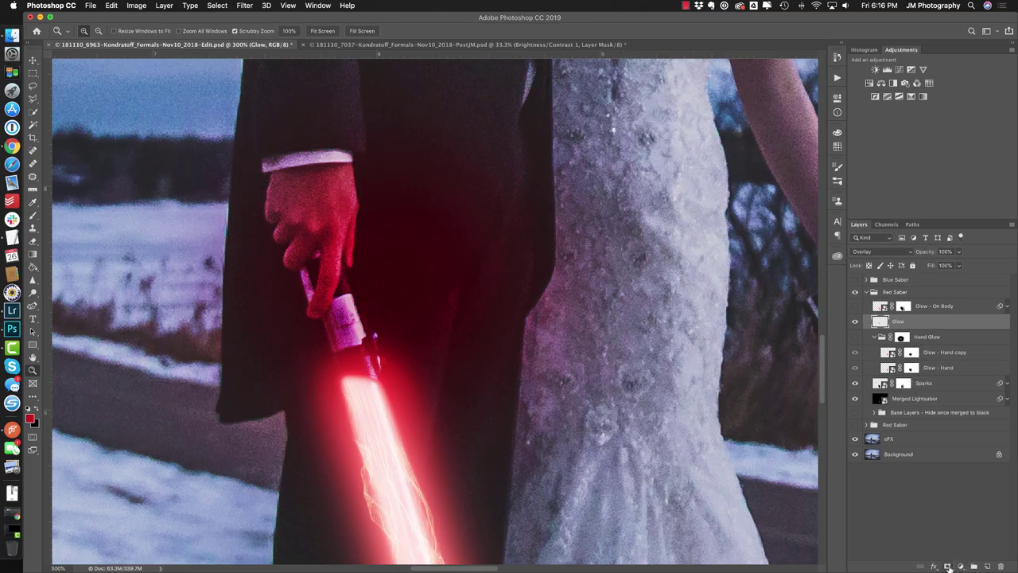
# Delete the practice Glow layer and show the Hand Glow group with its Glow - Hand copy layer hidden.
pyautogui.click(948, 566)
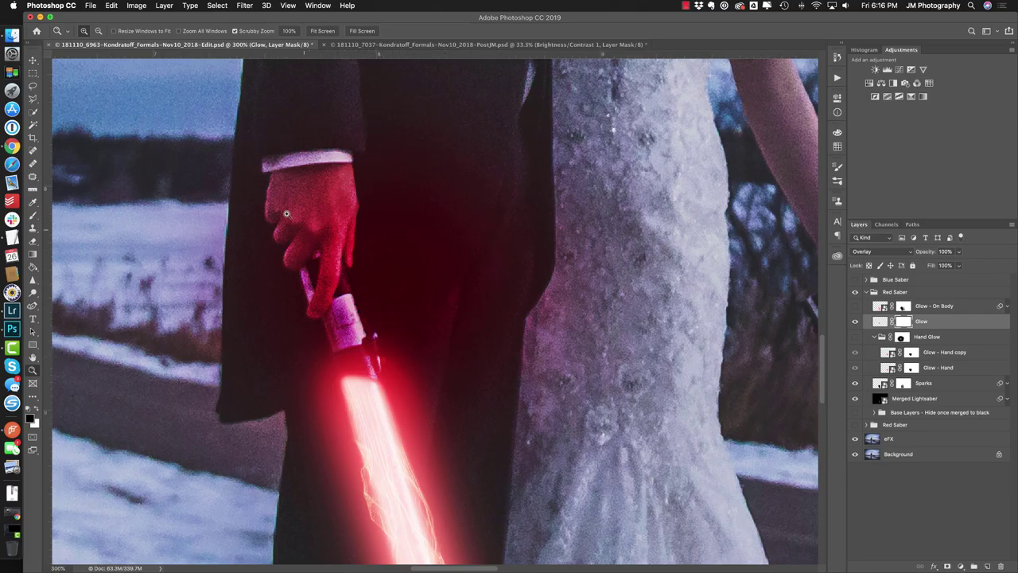
pyautogui.press('BackSpace')
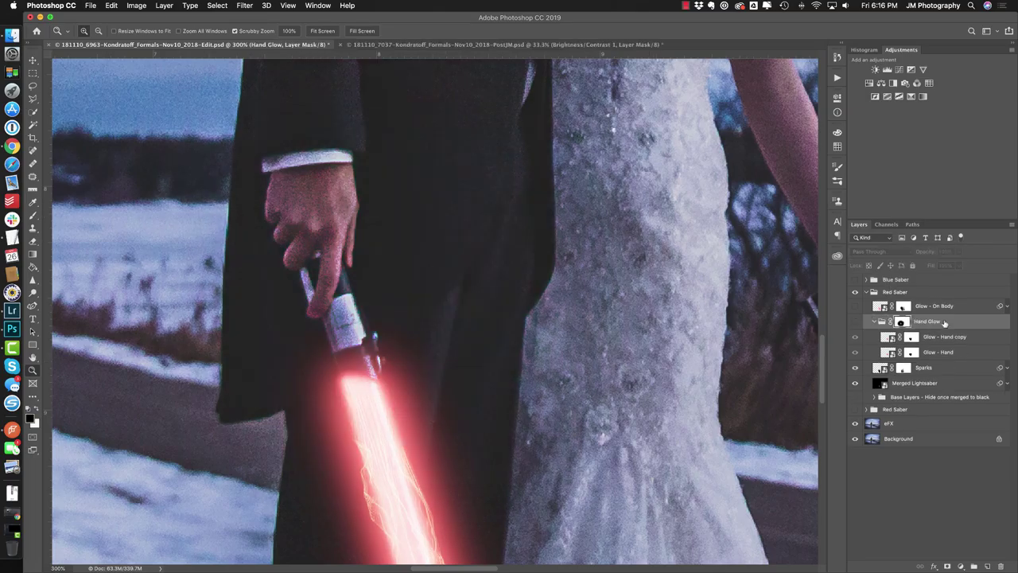
pyautogui.click(855, 321)
pyautogui.click(855, 336)
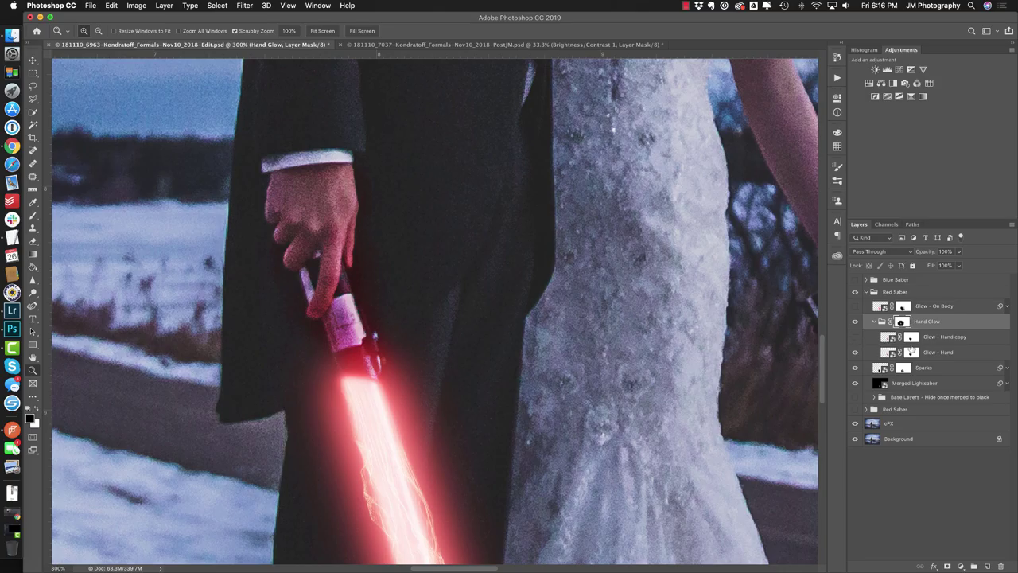
# Inspect the Glow - Hand layer's mask as a red overlay and show the Glow - Hand copy layer.
pyautogui.click(944, 354)
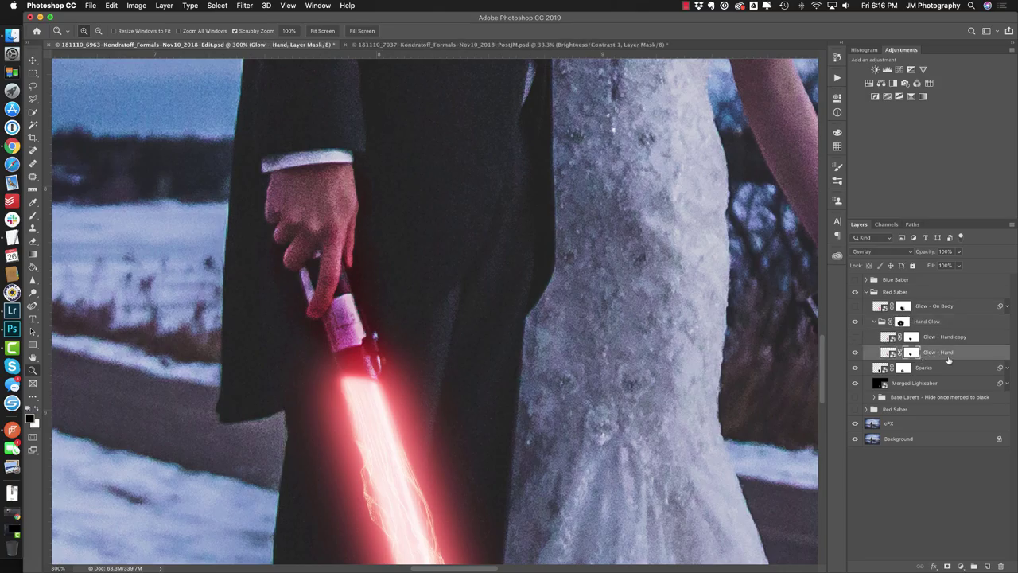
pyautogui.press('x')
pyautogui.press('\\')
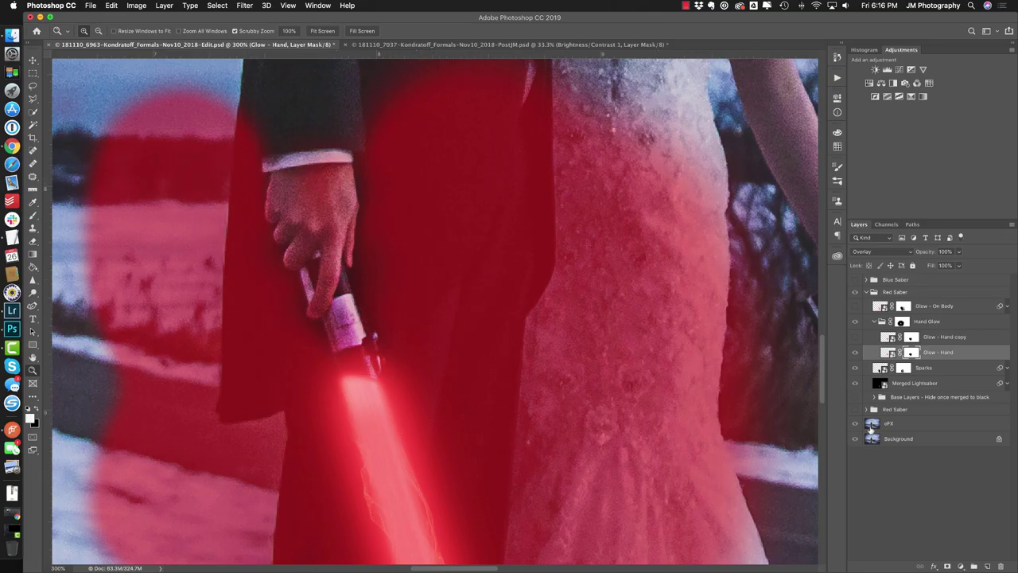
pyautogui.press('\\')
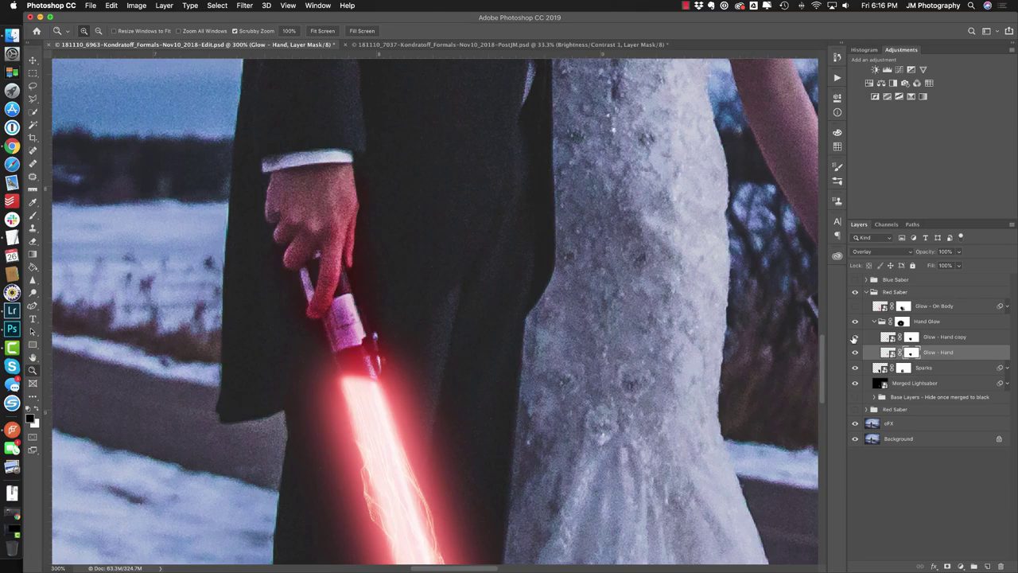
pyautogui.press('\\')
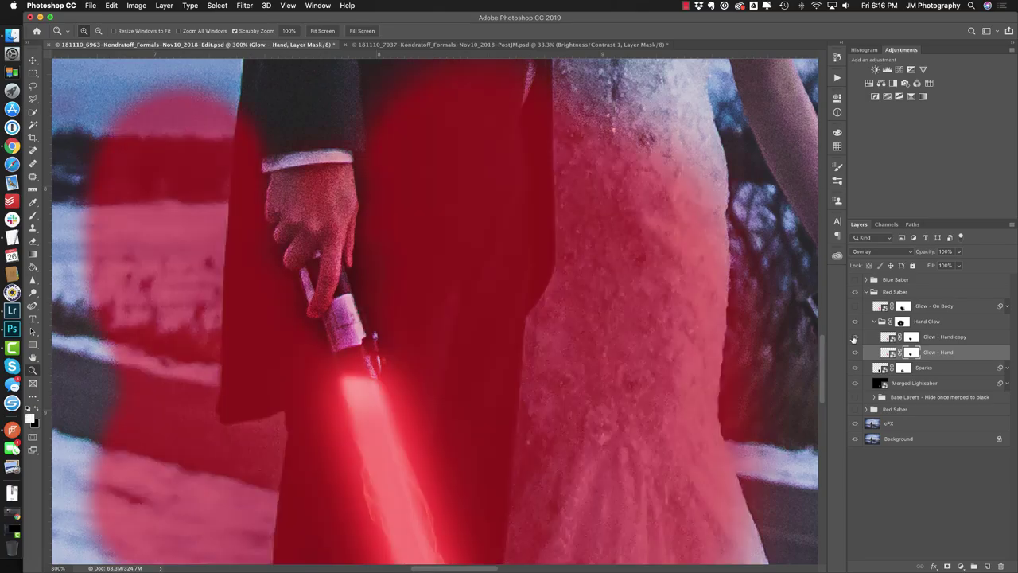
pyautogui.press('\\')
# Inspect the Glow - Hand copy layer's mask as a red overlay around the hand and hilt.
pyautogui.click(911, 338)
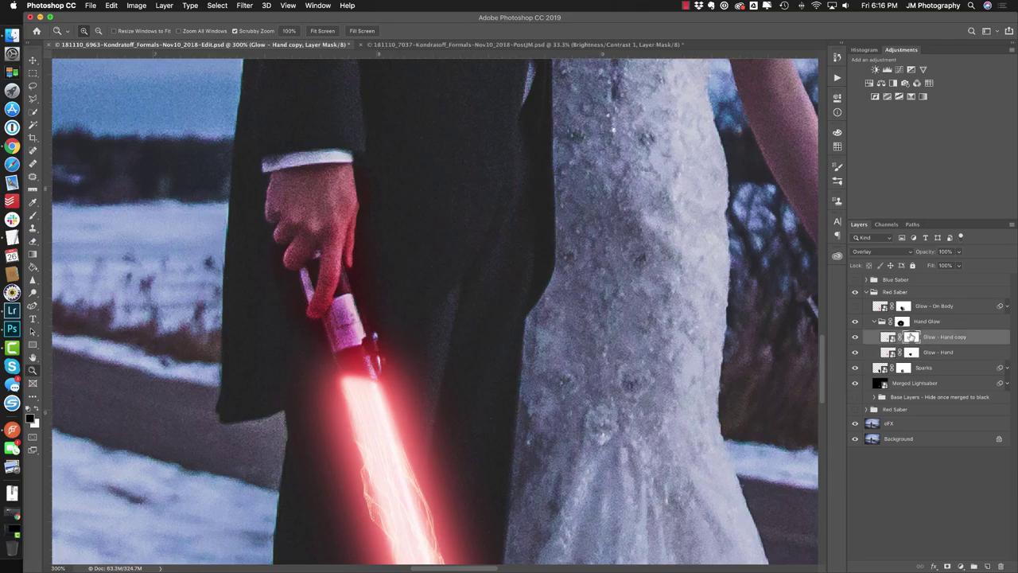
pyautogui.press('\\')
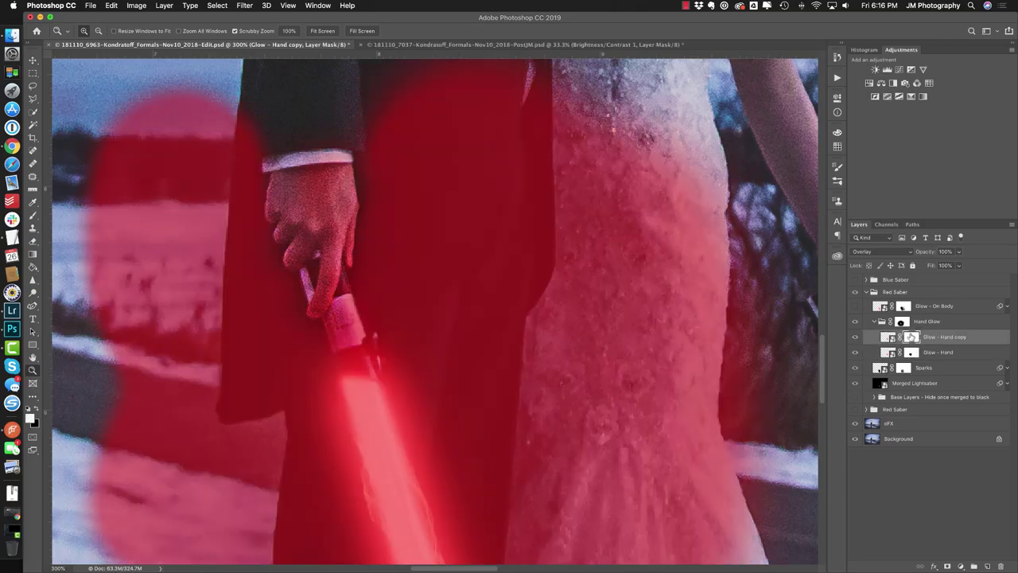
pyautogui.press('\\')
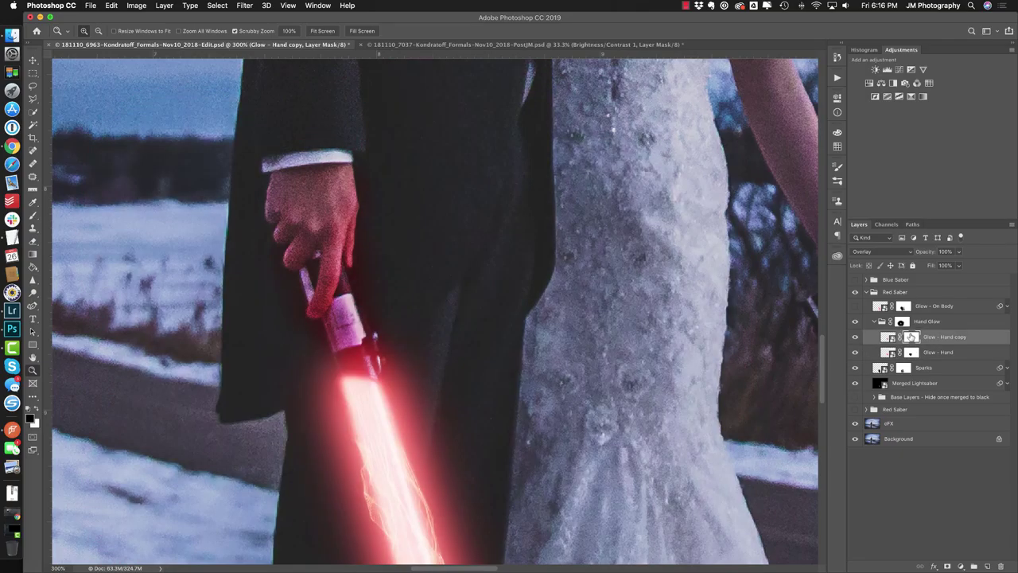
# Inspect the Hand Glow group's mask as a red overlay on the whole photo and collapse the group.
pyautogui.press('super+0')
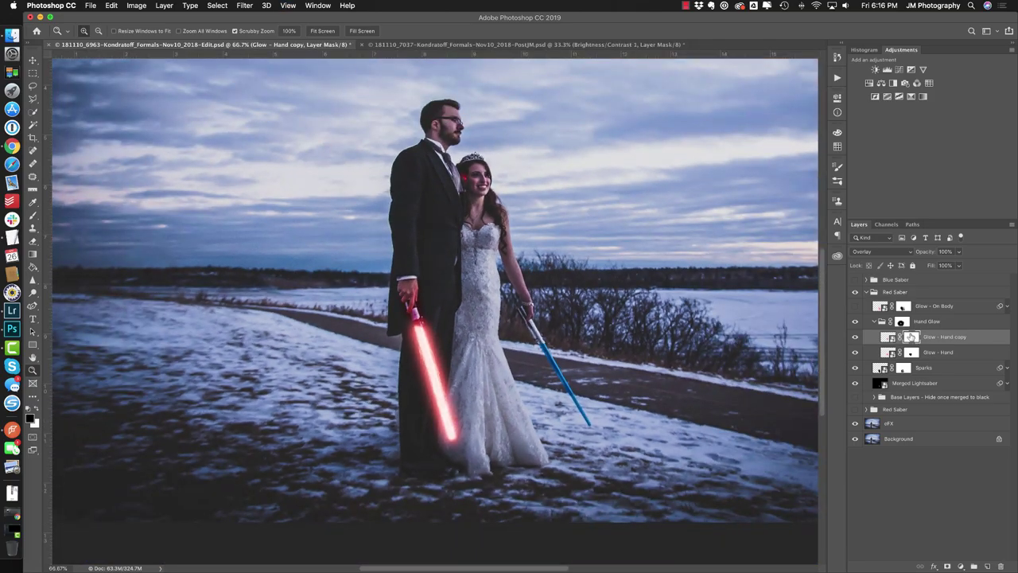
pyautogui.click(901, 322)
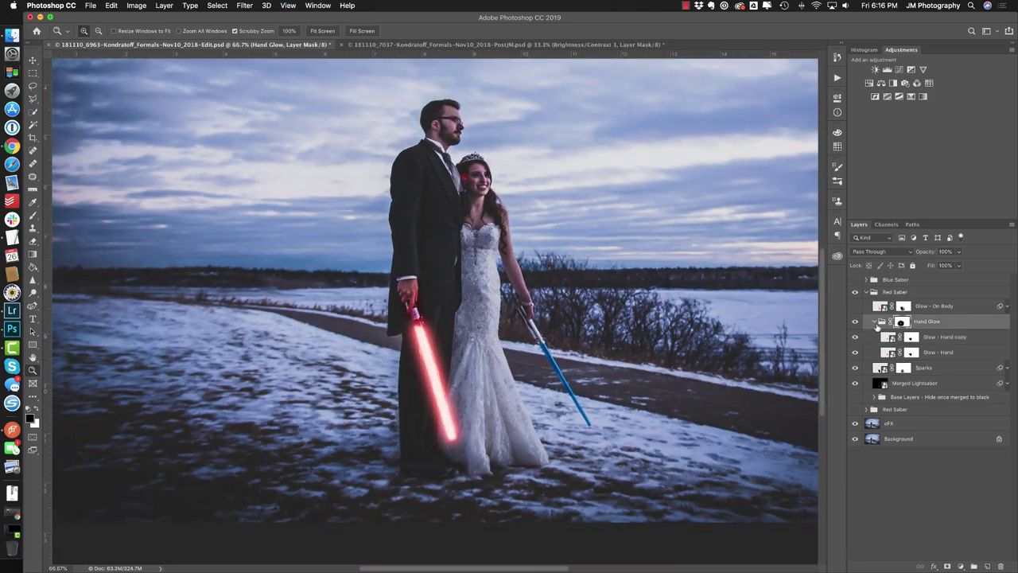
pyautogui.keyDown('alt'); pyautogui.keyDown('shift'); pyautogui.click(901, 321); pyautogui.keyUp('shift'); pyautogui.keyUp('alt')
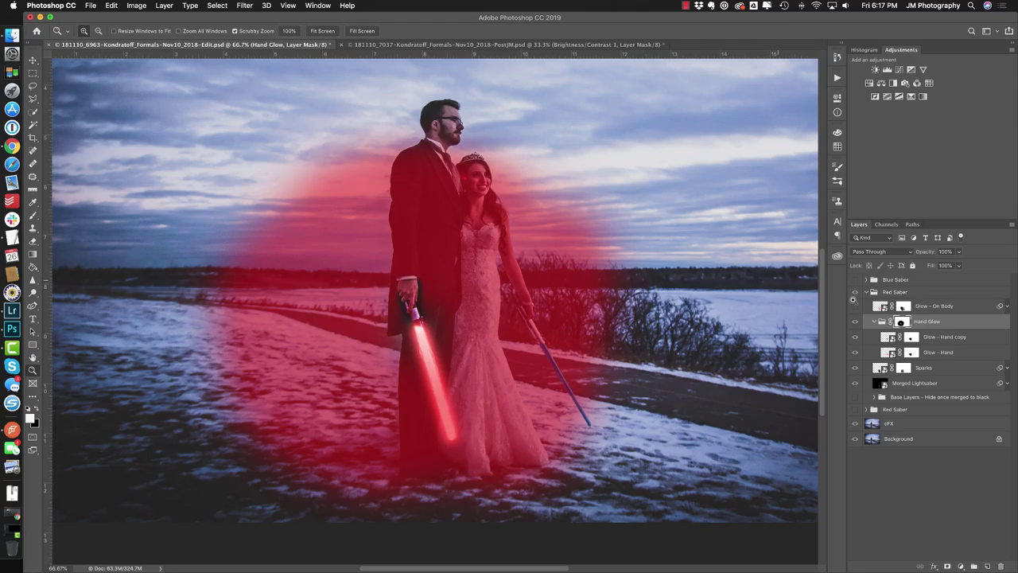
pyautogui.click(875, 322)
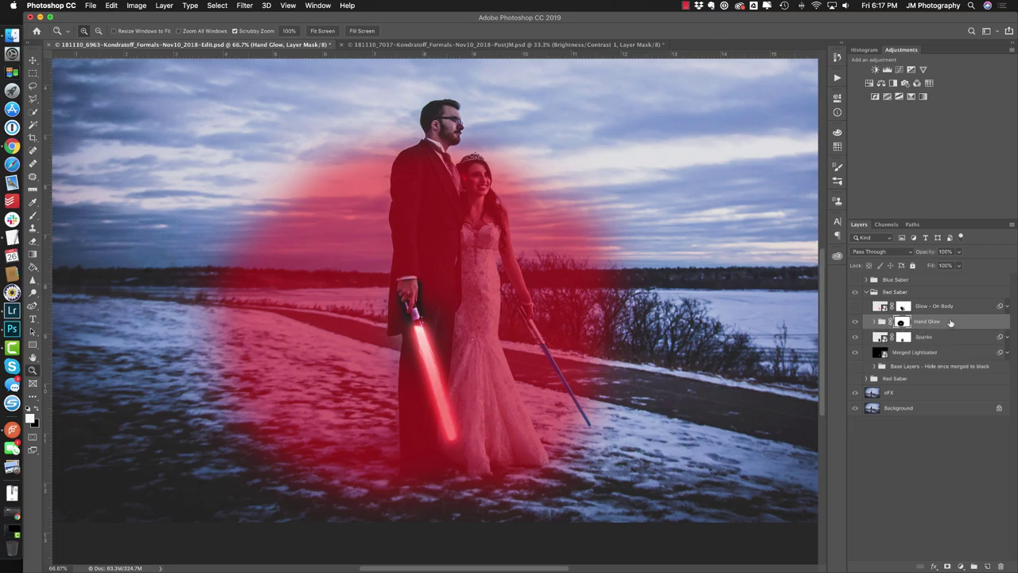
pyautogui.press('\\')
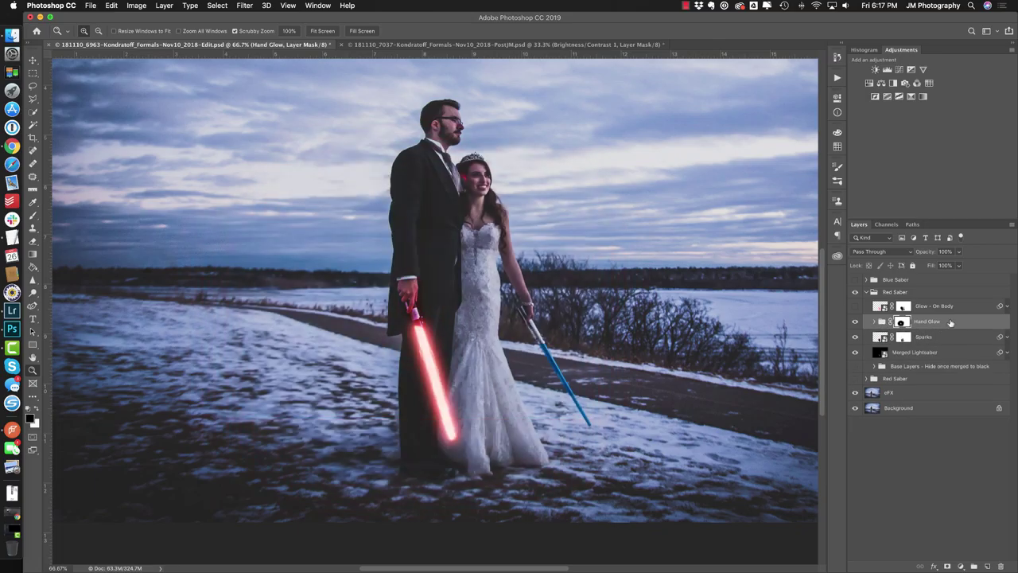
# Show the Glow - On Body layer to cast red light on the dress, comparing it off and on.
pyautogui.click(856, 307)
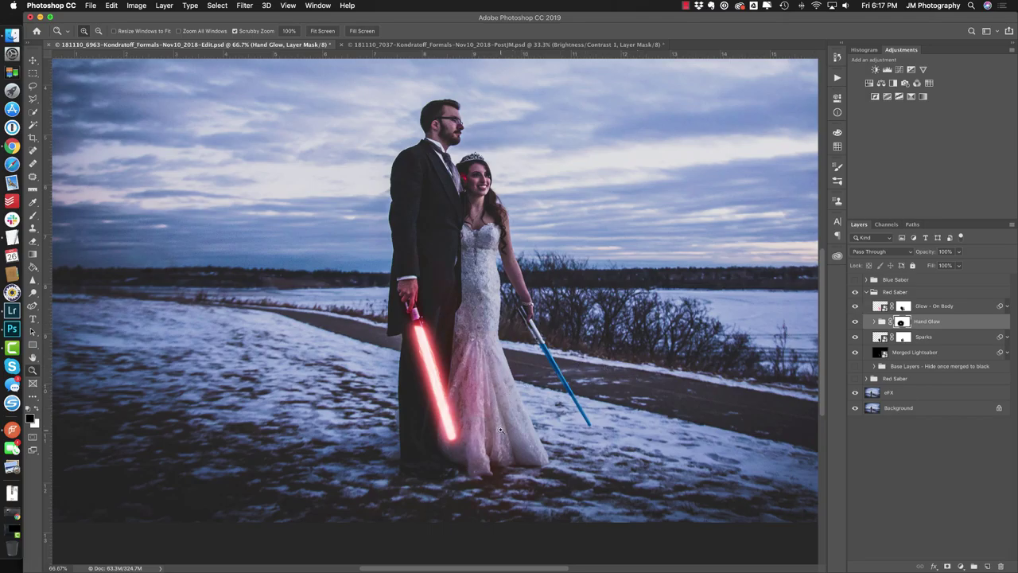
pyautogui.click(855, 307)
pyautogui.click(855, 307)
# Collapse the Red Saber group and delete the hidden duplicate Red Saber group below it.
pyautogui.click(867, 292)
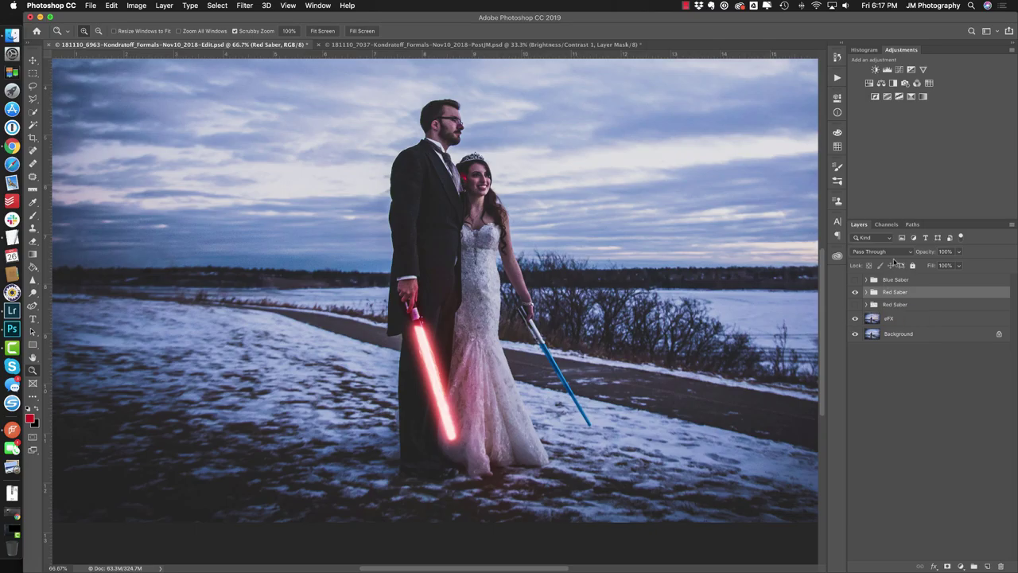
pyautogui.click(934, 307)
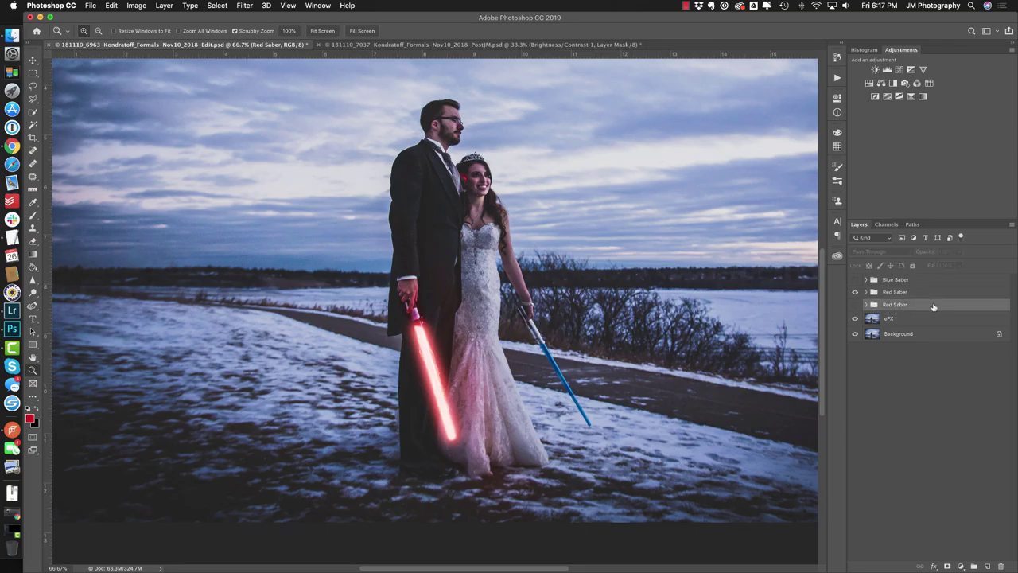
pyautogui.press('Delete')
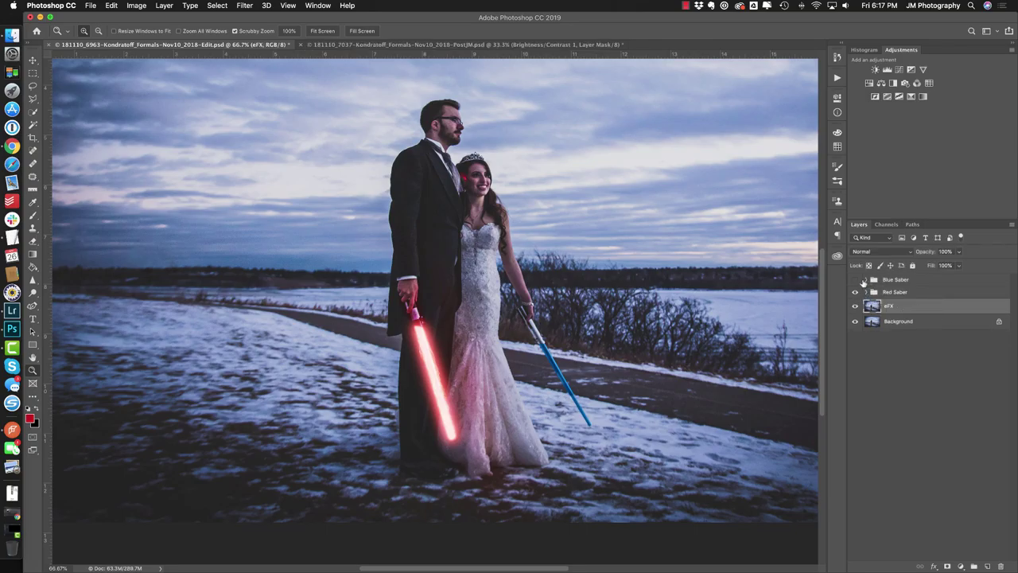
# Show and expand the Blue Saber group, and hide its glow, merged lightsaber and base layers to reveal the original blue blade.
pyautogui.click(856, 280)
pyautogui.click(866, 280)
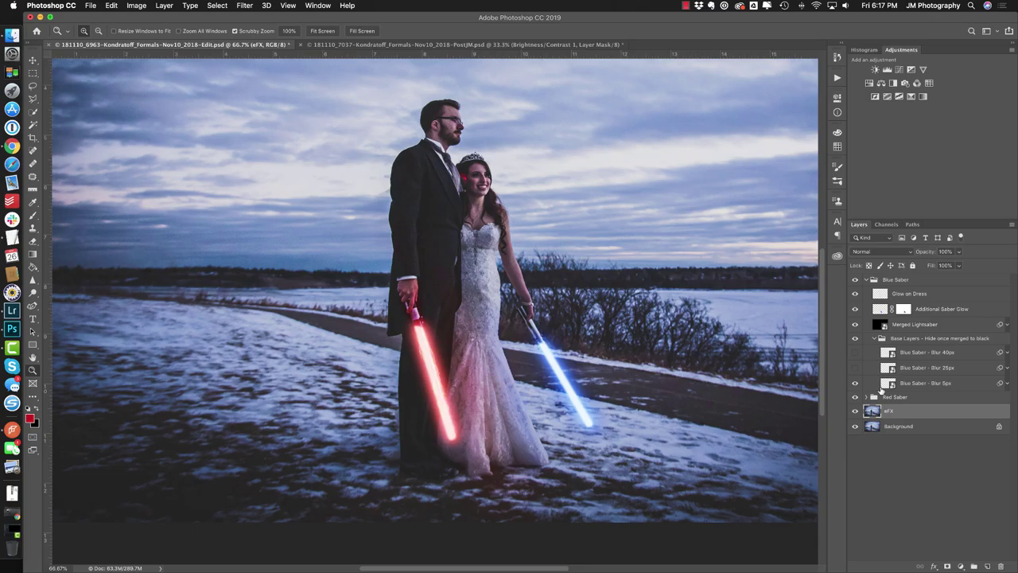
pyautogui.click(874, 340)
pyautogui.moveTo(855, 338); pyautogui.dragTo(855, 294)
pyautogui.click(875, 339)
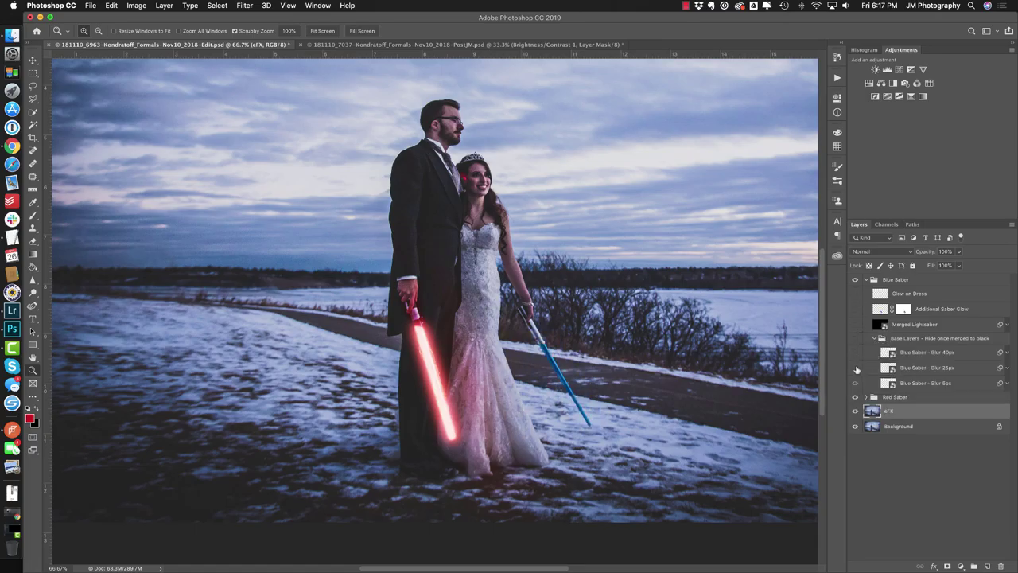
# Preview the Blue Saber blur layers of 5px, 25px and 40px on the blade, and hide all three again.
pyautogui.click(856, 382)
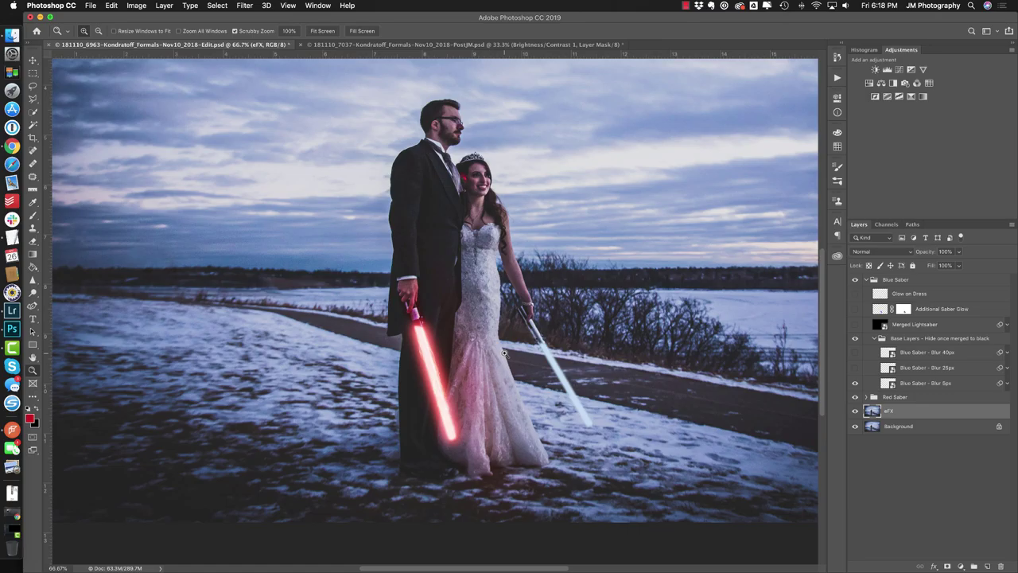
pyautogui.click(855, 368)
pyautogui.click(855, 351)
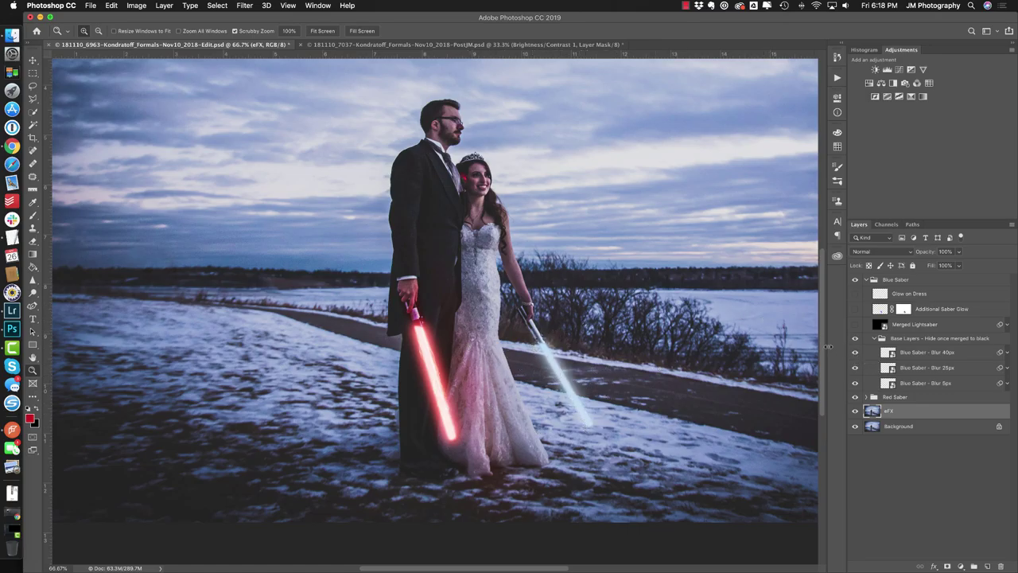
pyautogui.moveTo(856, 364); pyautogui.dragTo(855, 384)
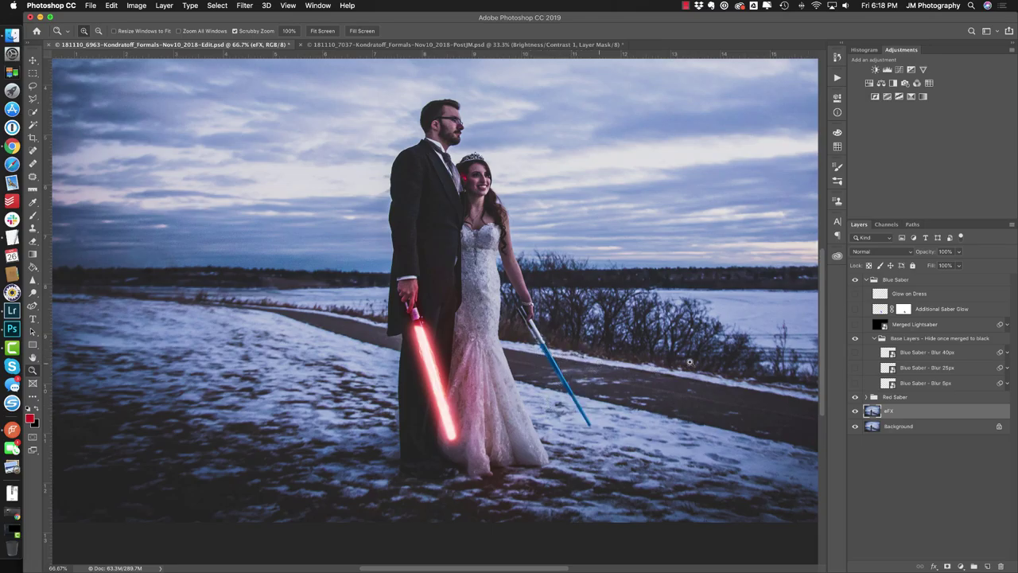
pyautogui.moveTo(855, 385); pyautogui.dragTo(864, 356)
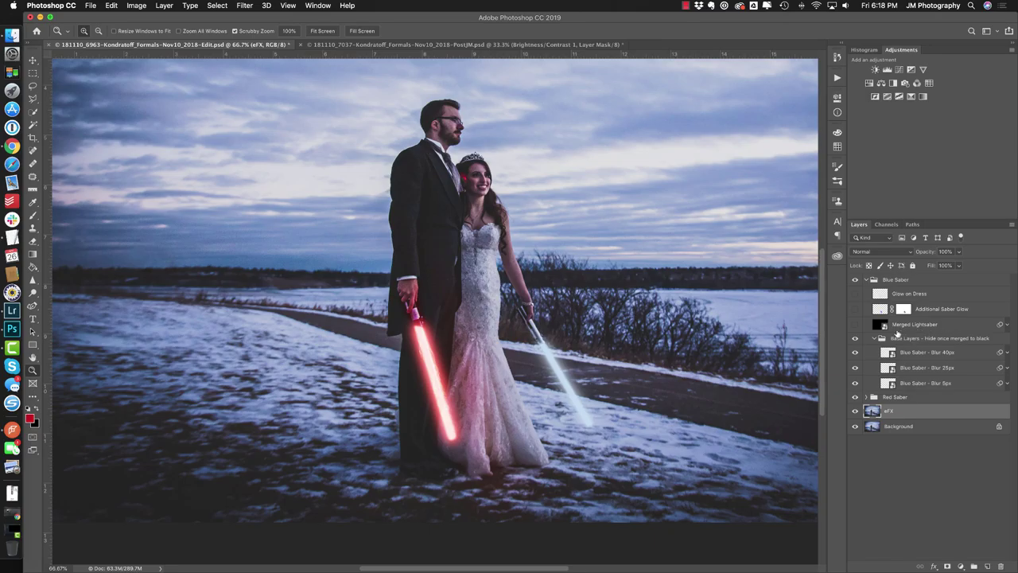
pyautogui.moveTo(855, 383); pyautogui.dragTo(855, 352)
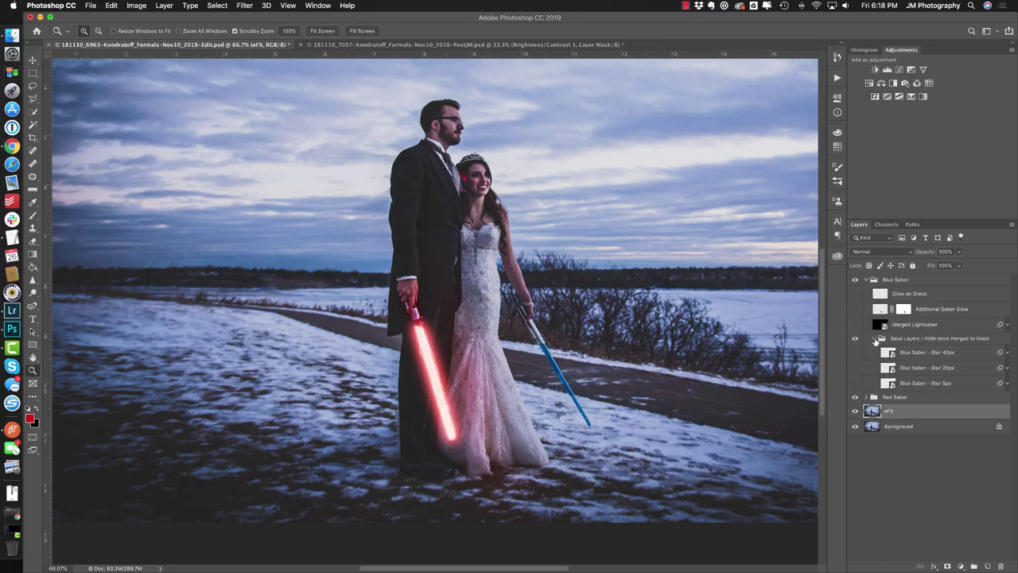
# Show the blue saber's Merged Lightsaber layer and compare its blade close up with the sparking red blade.
pyautogui.click(855, 324)
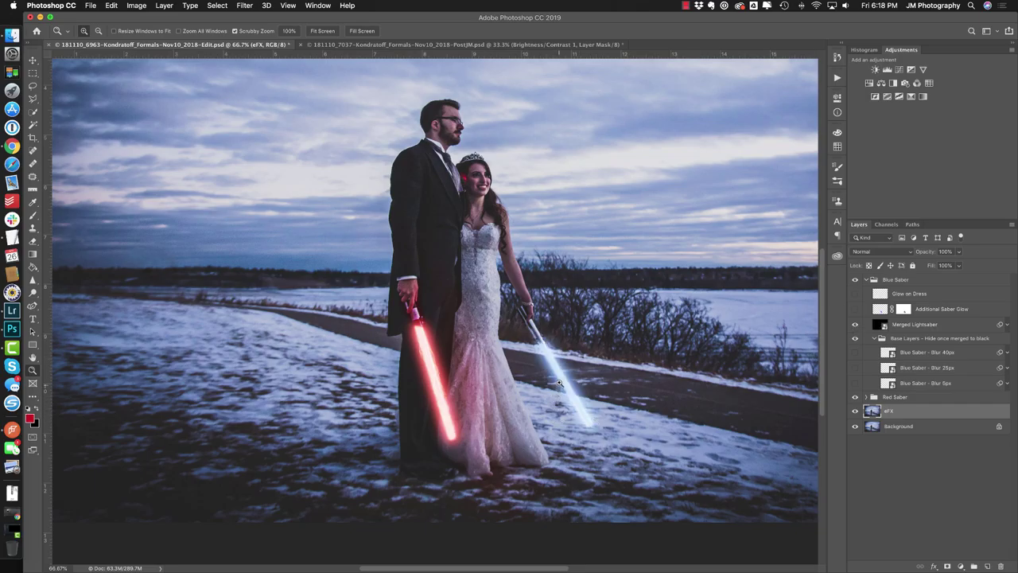
pyautogui.moveTo(559, 384); pyautogui.dragTo(626, 374)
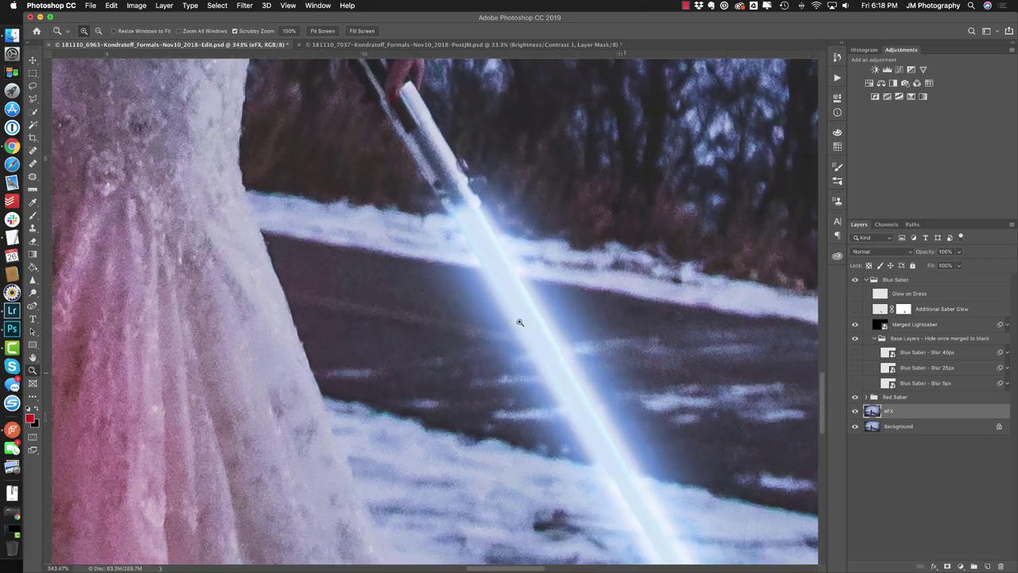
pyautogui.moveTo(554, 397); pyautogui.dragTo(427, 261)
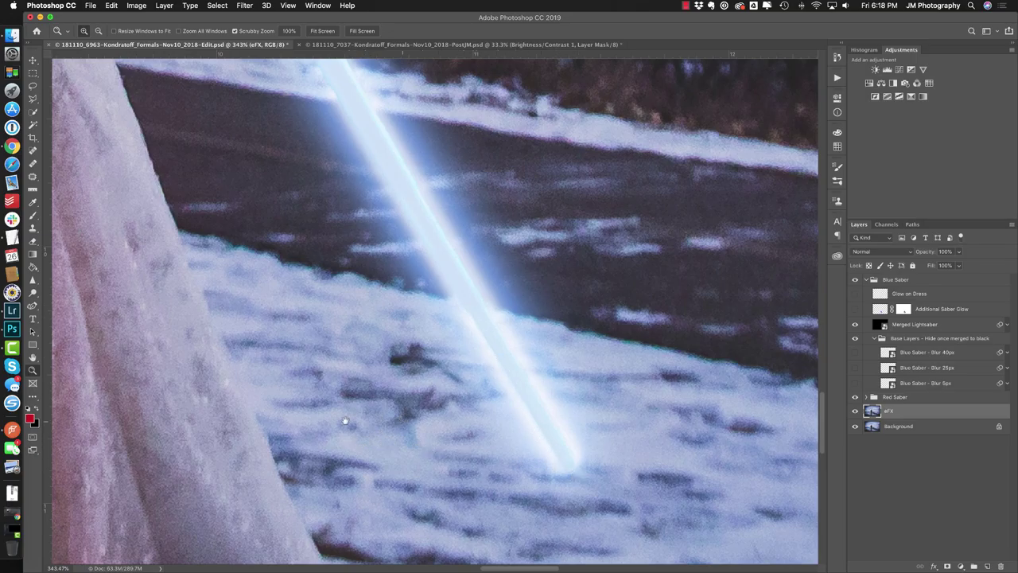
pyautogui.moveTo(345, 423); pyautogui.dragTo(631, 311)
pyautogui.moveTo(325, 332); pyautogui.dragTo(378, 288)
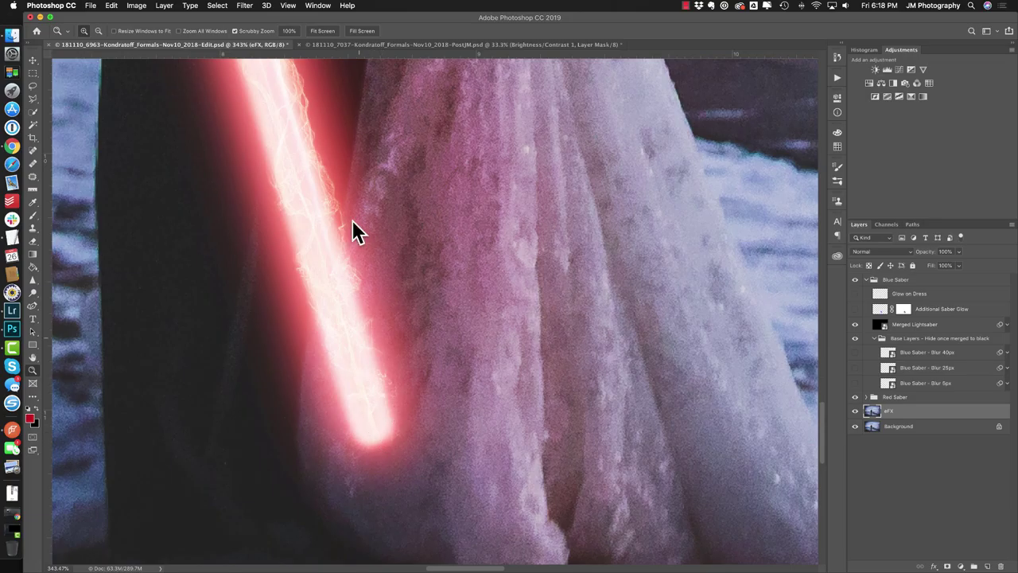
pyautogui.moveTo(303, 186); pyautogui.dragTo(335, 326)
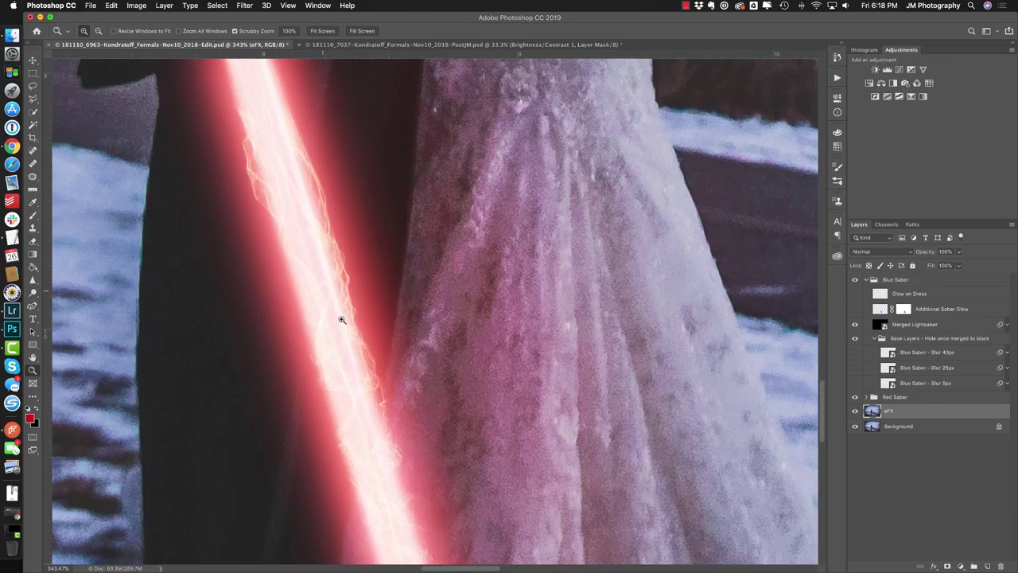
pyautogui.moveTo(421, 472); pyautogui.dragTo(624, 293)
pyautogui.moveTo(563, 291); pyautogui.dragTo(329, 325)
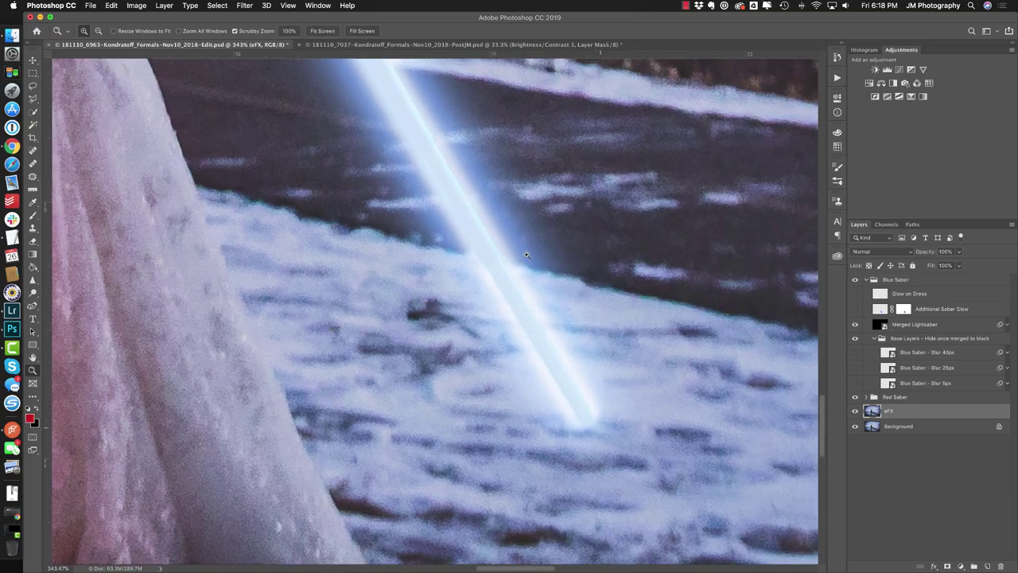
pyautogui.moveTo(410, 197); pyautogui.dragTo(445, 321)
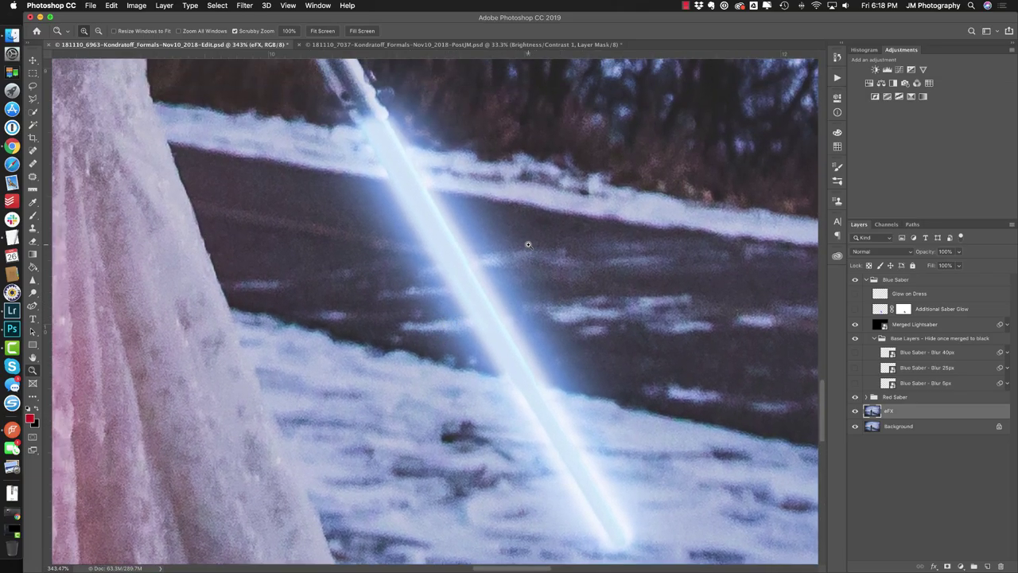
# Show the Blue Saber - Blur 5px layer together with the merged blue blade.
pyautogui.press('super+minus')
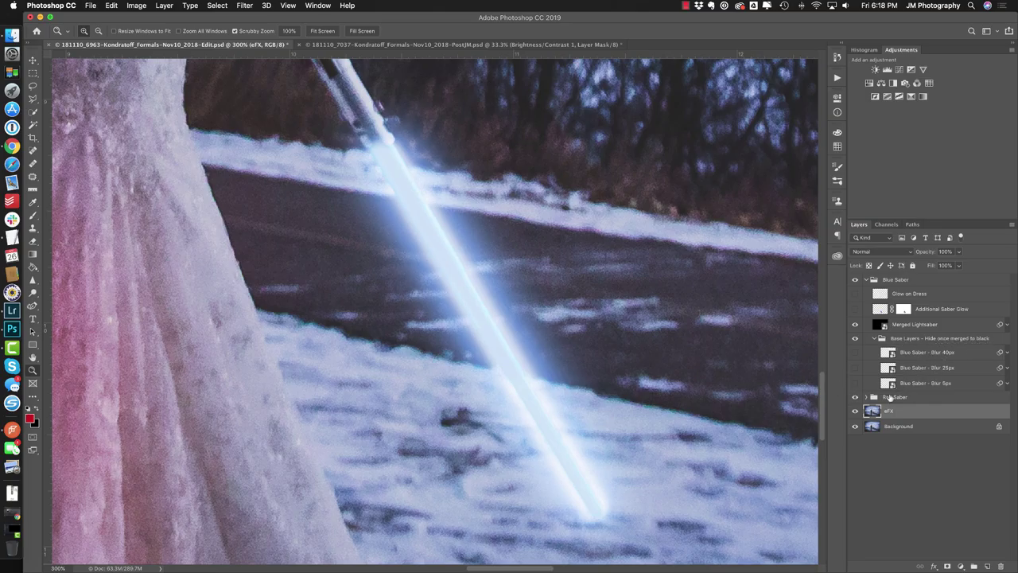
pyautogui.click(855, 383)
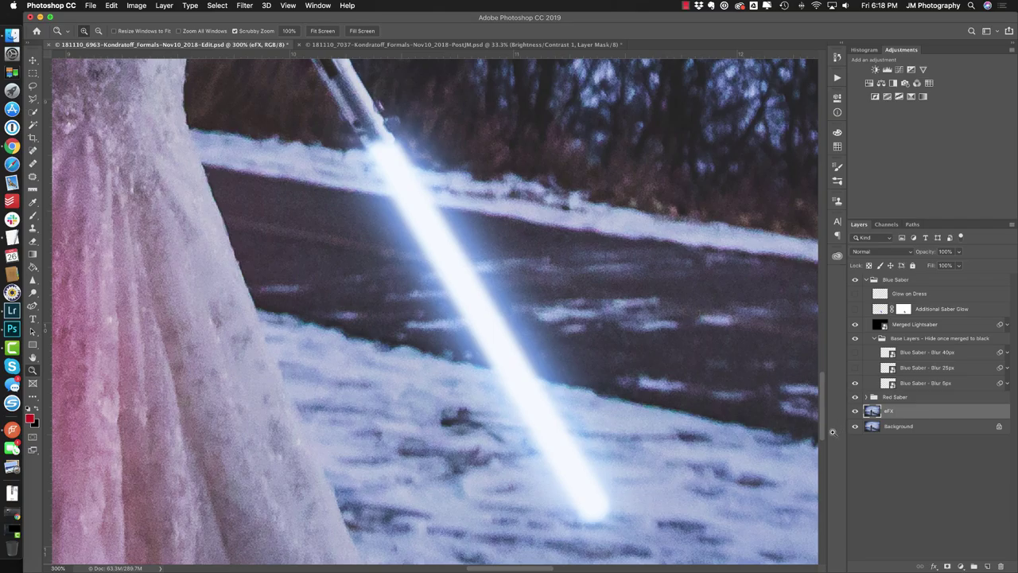
# Collapse the base layers group and inspect the Hue/Saturation smart filter on the Merged Lightsaber layer without changing it.
pyautogui.click(874, 340)
pyautogui.click(1001, 330)
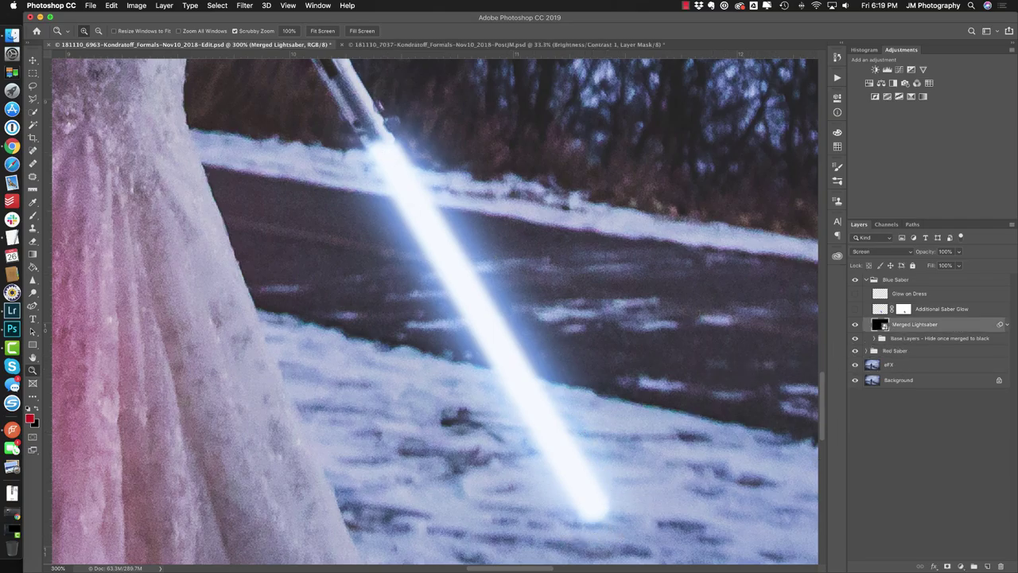
pyautogui.click(1006, 326)
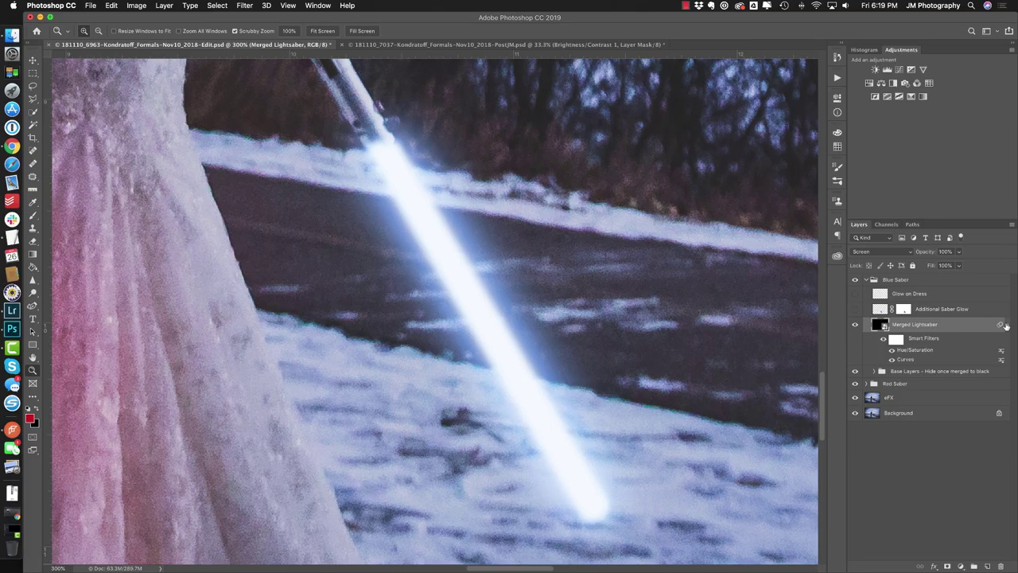
pyautogui.doubleClick(927, 350)
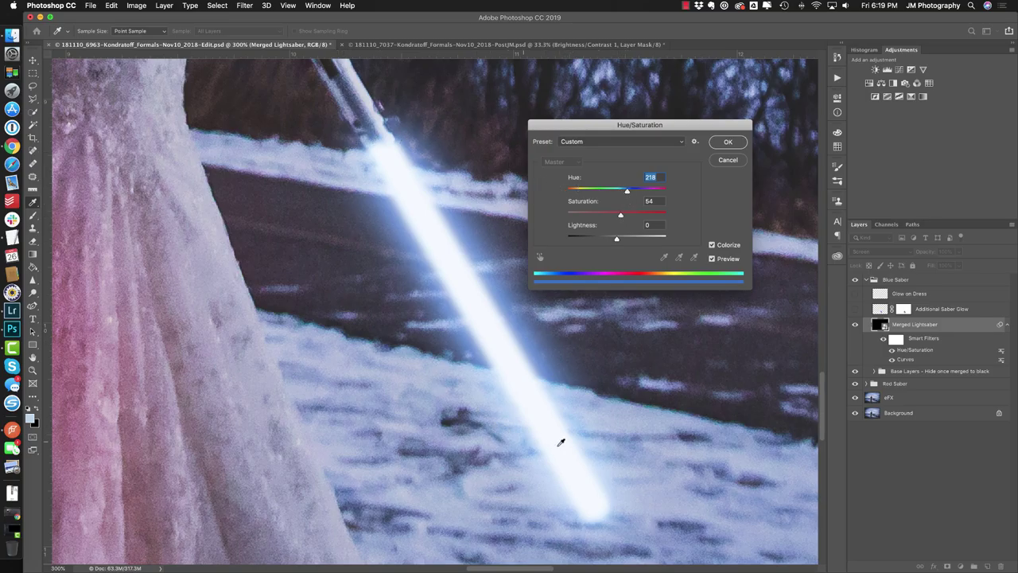
pyautogui.click(728, 160)
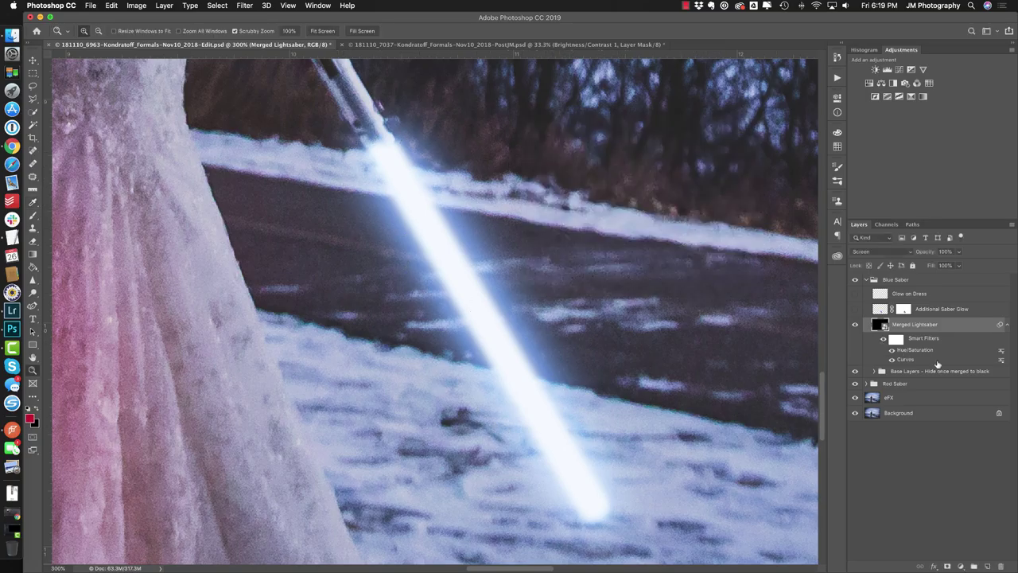
# Inspect the Blue channel of the Merged Lightsaber's Curves smart filter, discard any change, and collapse the layer's filter list.
pyautogui.doubleClick(906, 360)
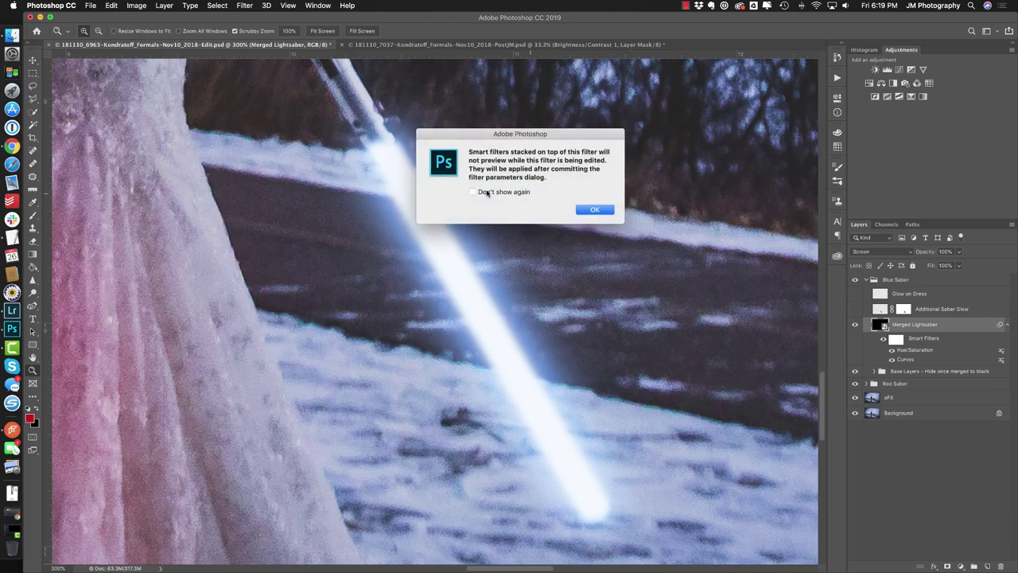
pyautogui.click(593, 210)
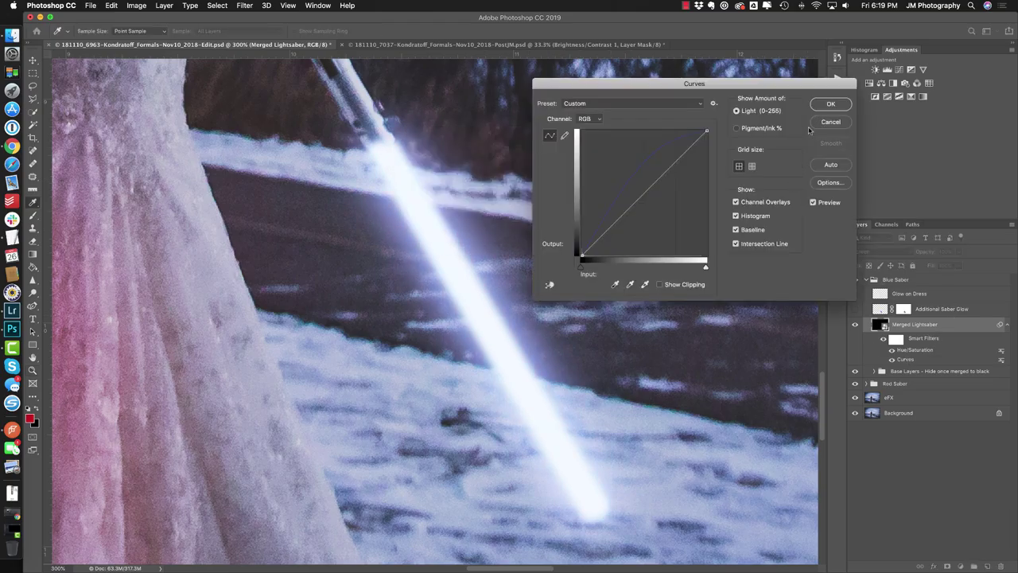
pyautogui.click(595, 121)
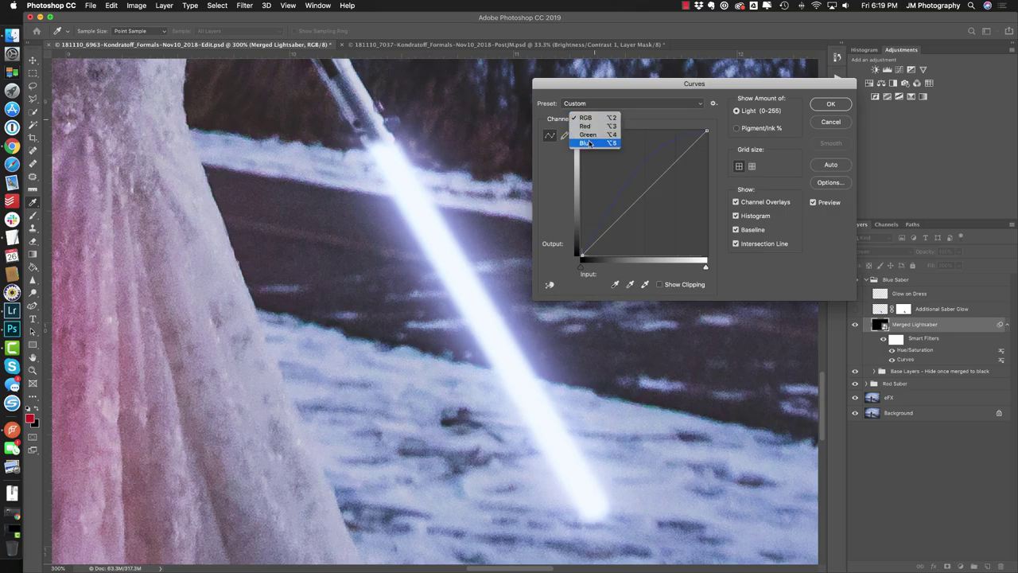
pyautogui.click(588, 144)
pyautogui.moveTo(653, 168); pyautogui.dragTo(662, 150)
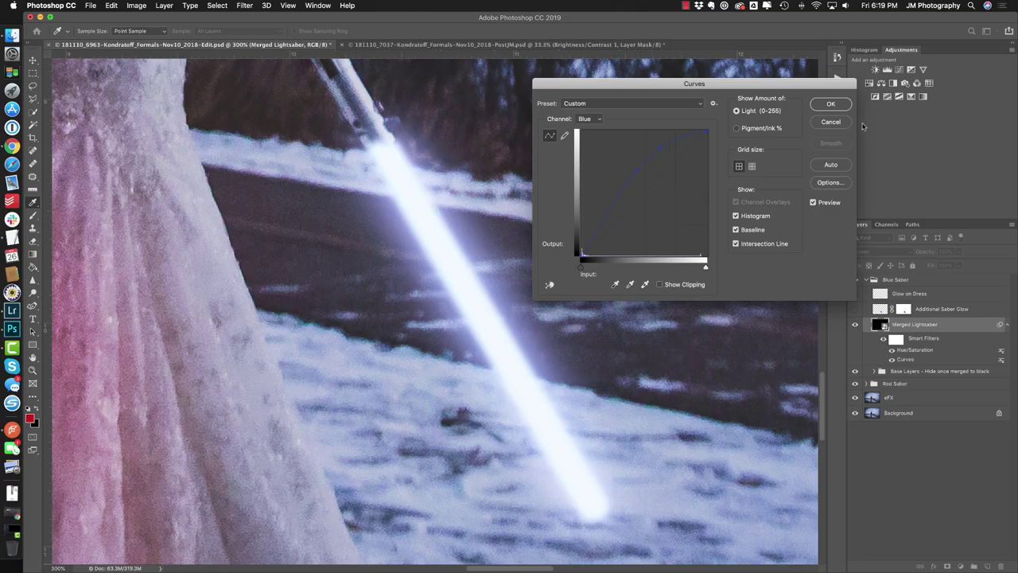
pyautogui.click(832, 122)
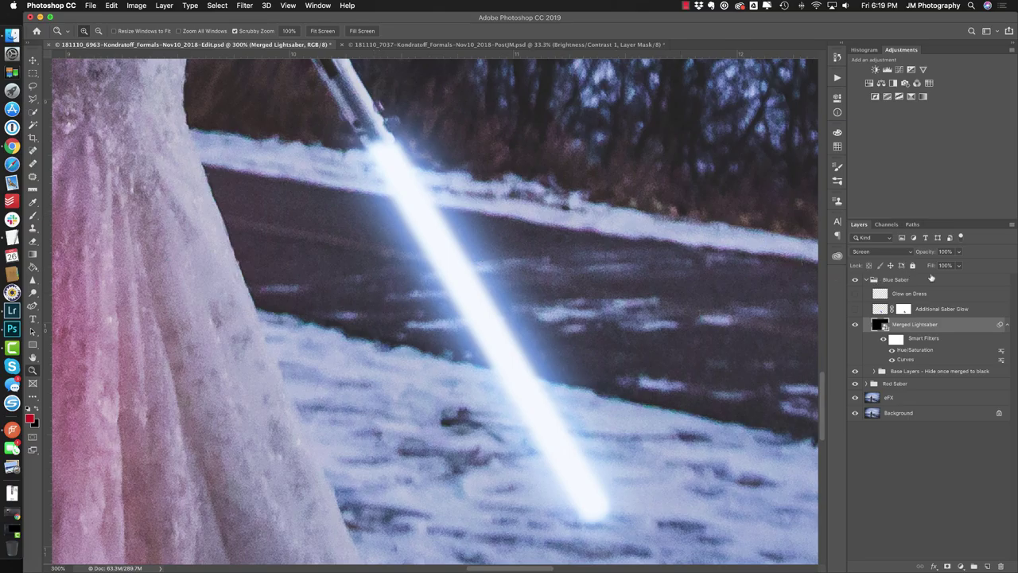
pyautogui.click(1006, 326)
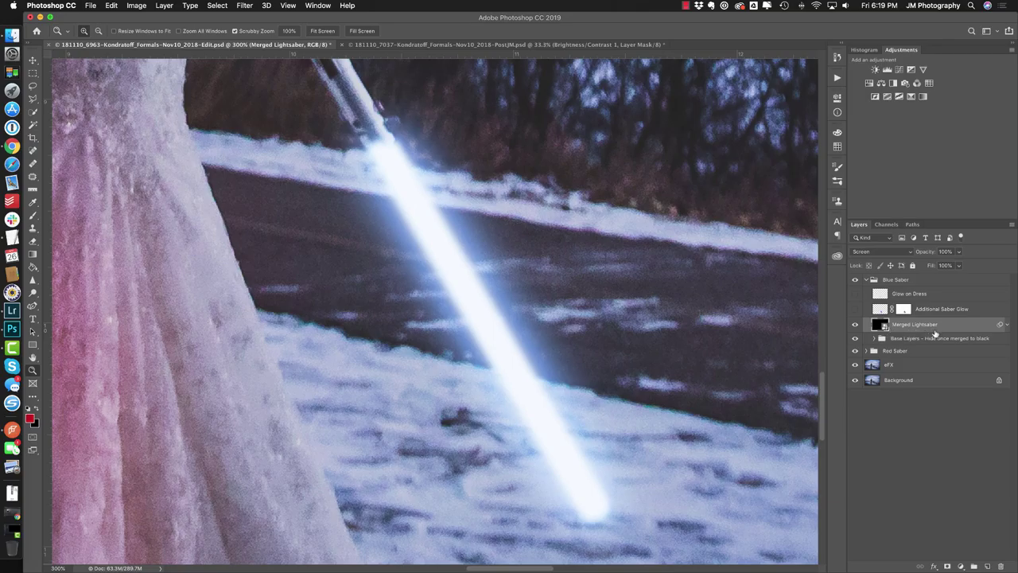
# Select and show the Additional Saber Glow layer over the blue blade, with both sabers in view at 100%.
pyautogui.press('super+1')
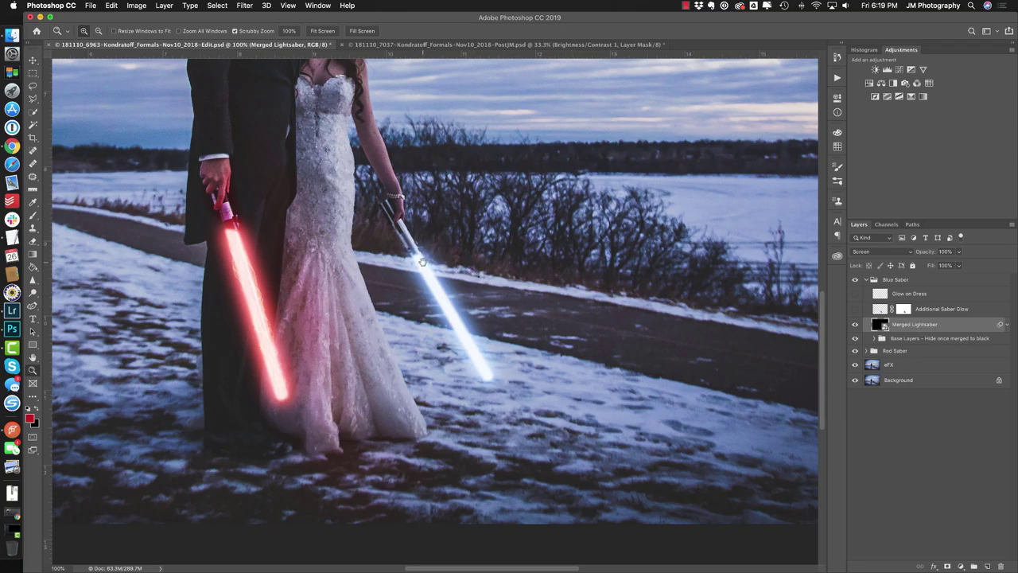
pyautogui.moveTo(425, 262); pyautogui.dragTo(485, 328)
pyautogui.hscroll(-2, 485, 327)
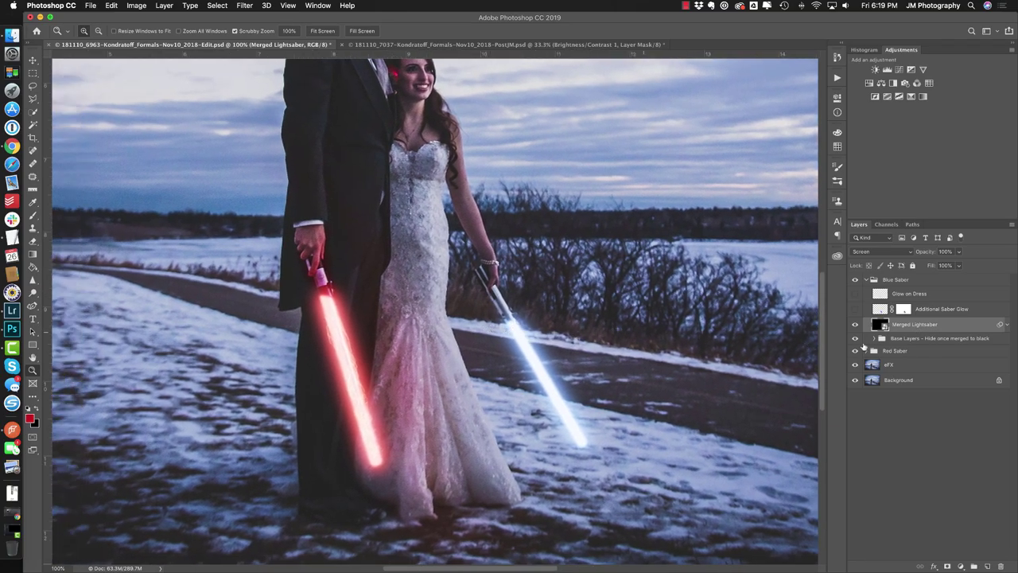
pyautogui.click(944, 311)
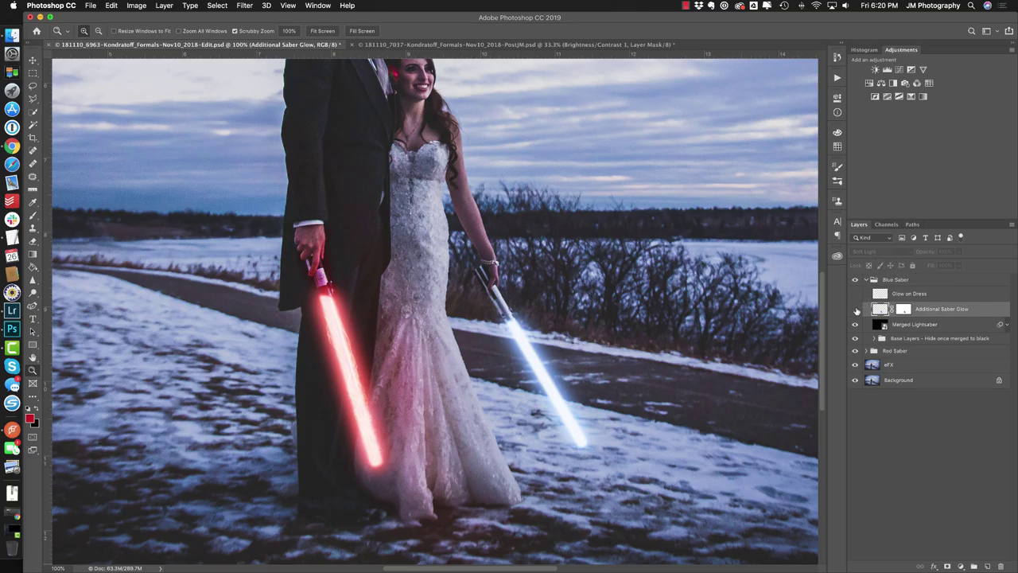
pyautogui.click(856, 310)
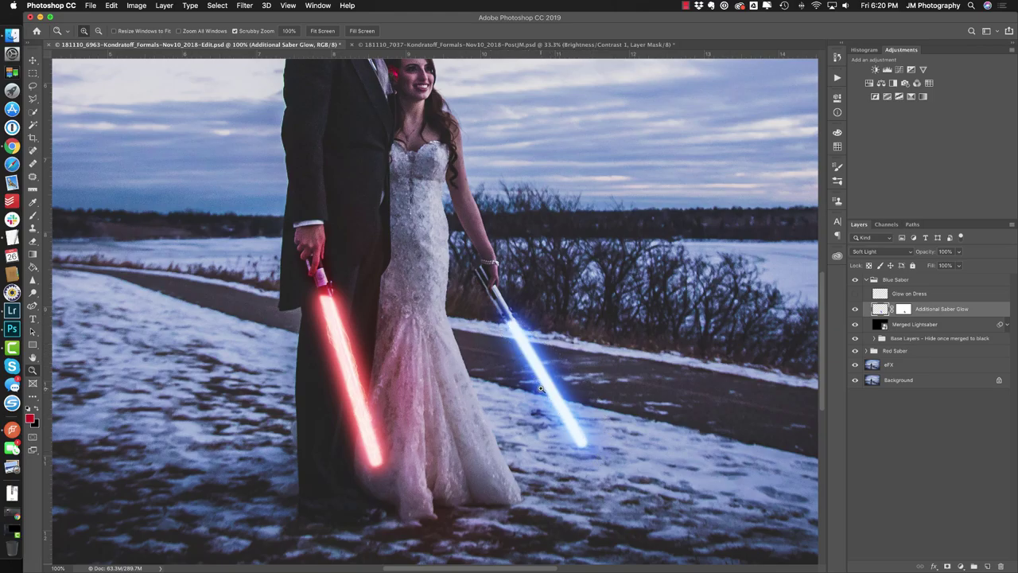
# Examine the blue saber's additional glow in the whole photo and close up around the hand, hilt and dress.
pyautogui.keyDown('alt'); pyautogui.click(540, 389); pyautogui.keyUp('alt')
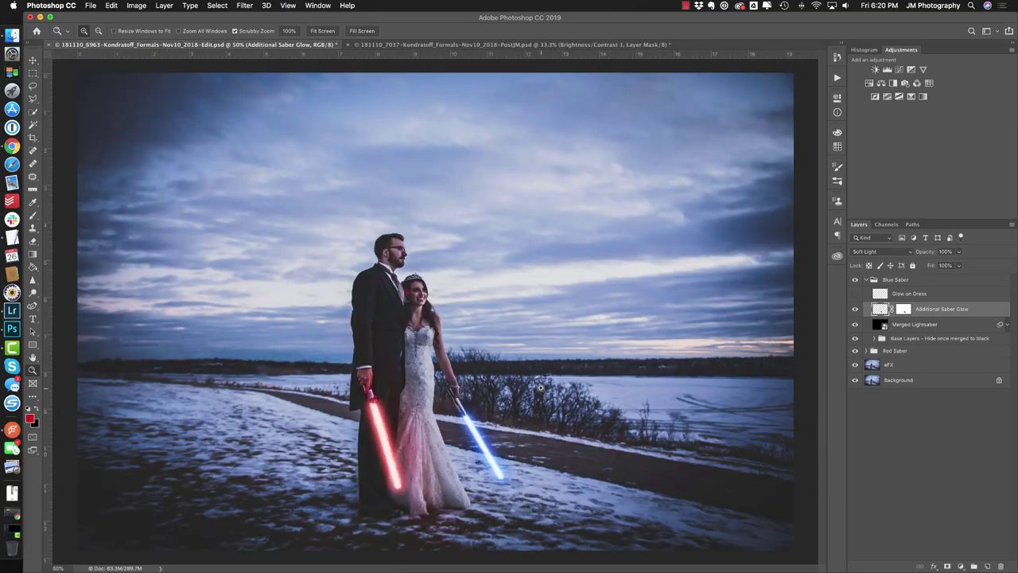
pyautogui.click(439, 435)
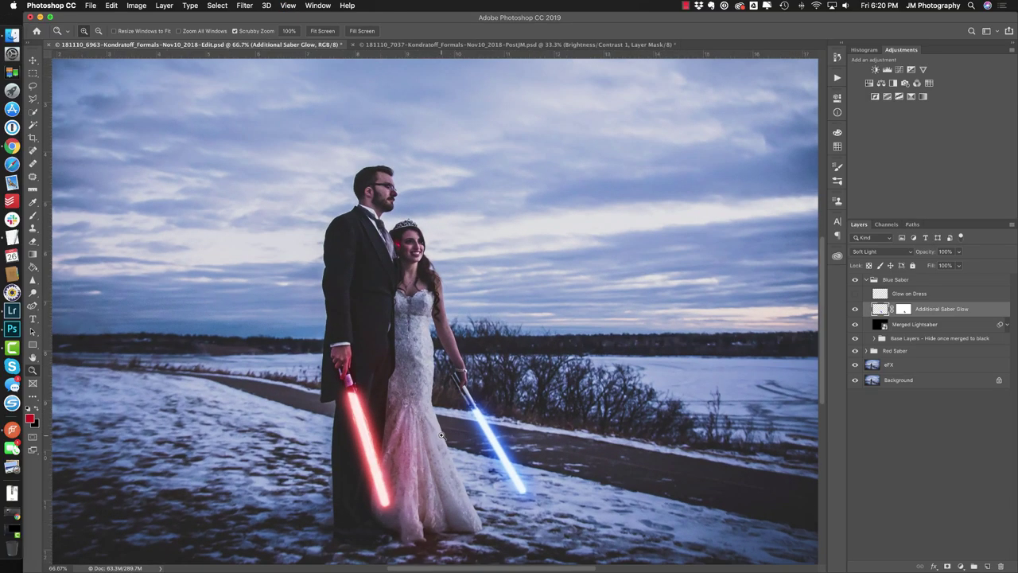
pyautogui.click(441, 435)
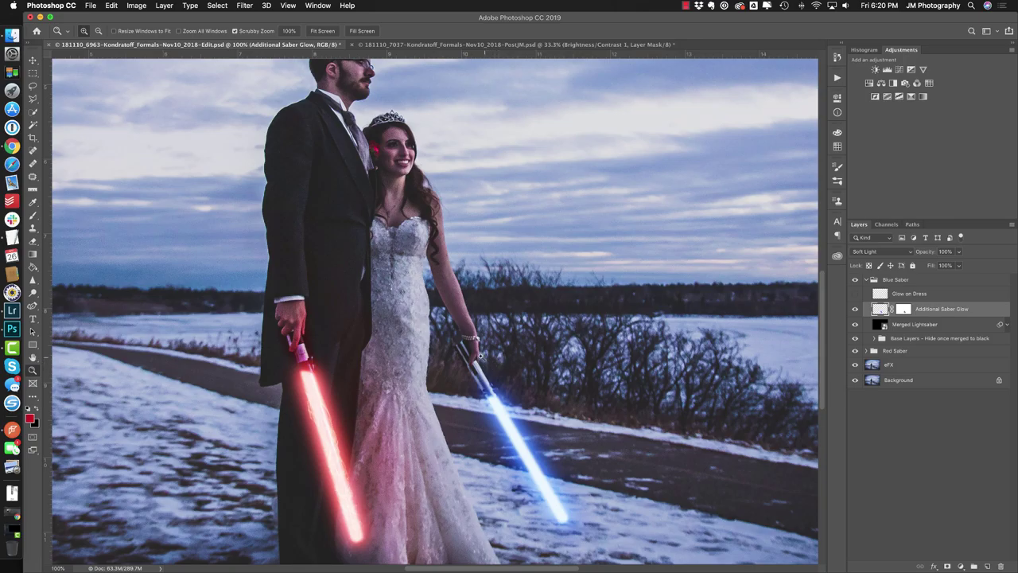
pyautogui.click(479, 357)
pyautogui.click(476, 361)
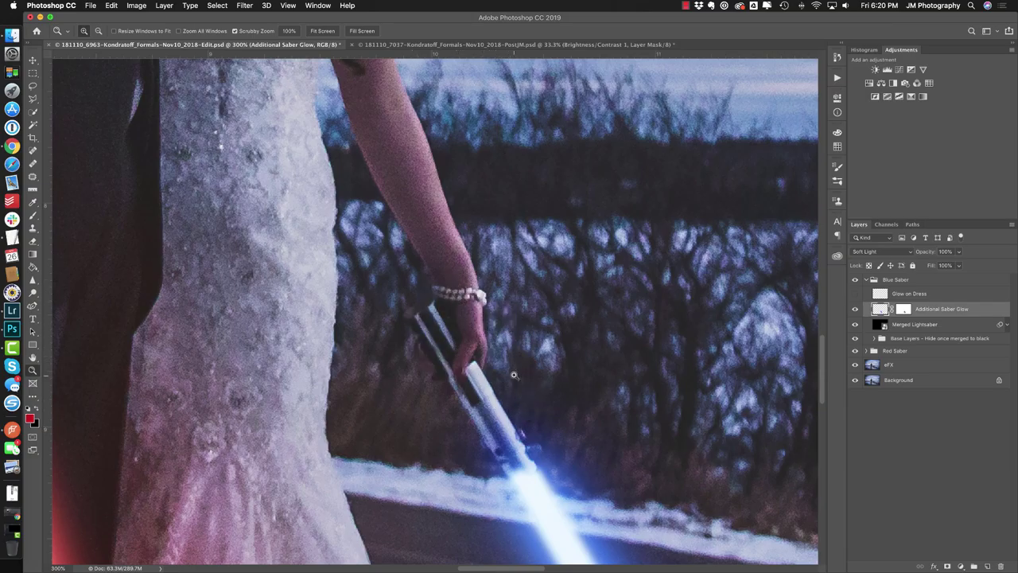
pyautogui.scroll(-5, 478, 319)
pyautogui.hscroll(-4, 477, 318)
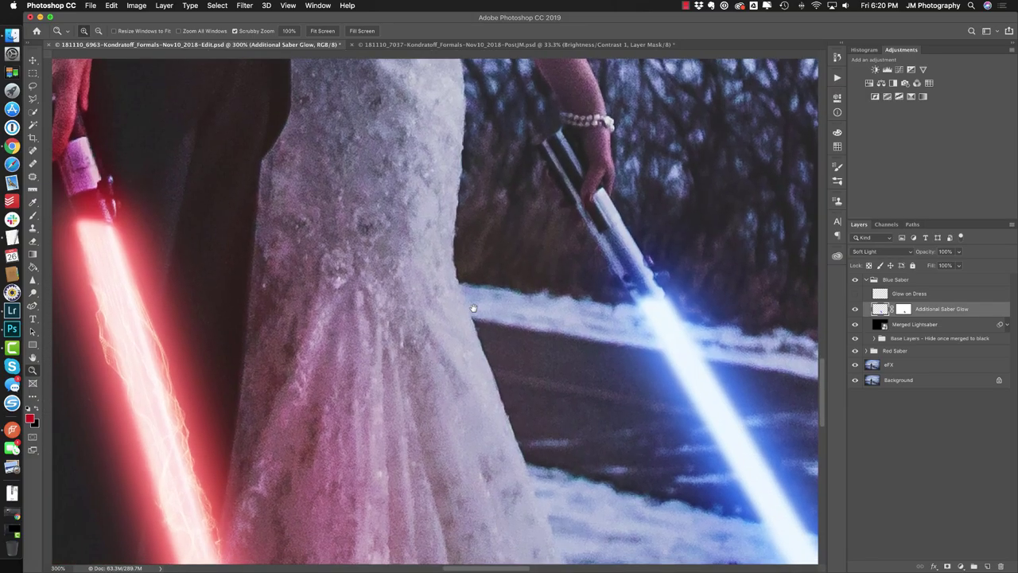
# Show the Blue Saber group's Glow on Dress layer and view its effect in the whole photo.
pyautogui.press('super+1')
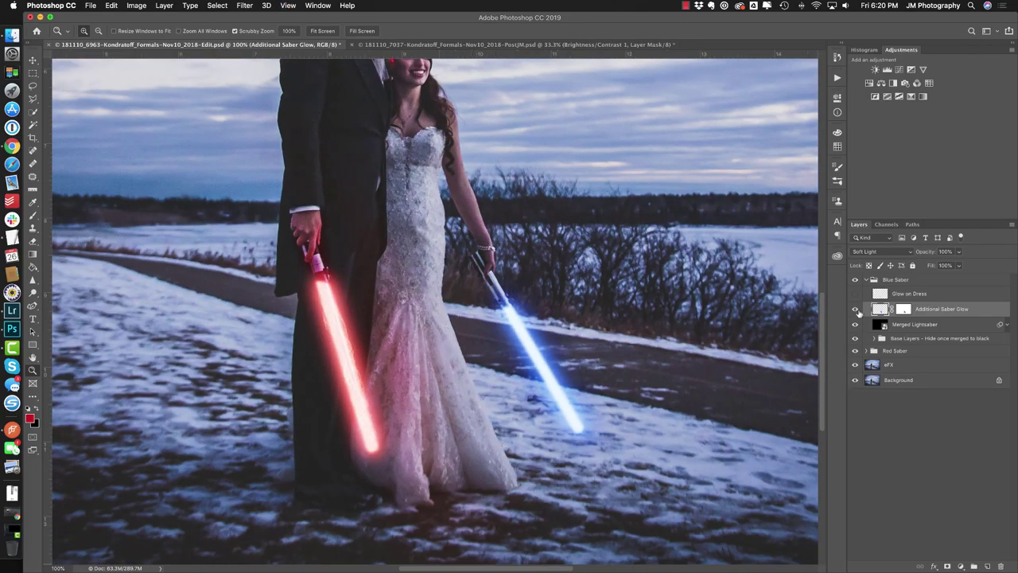
pyautogui.click(855, 293)
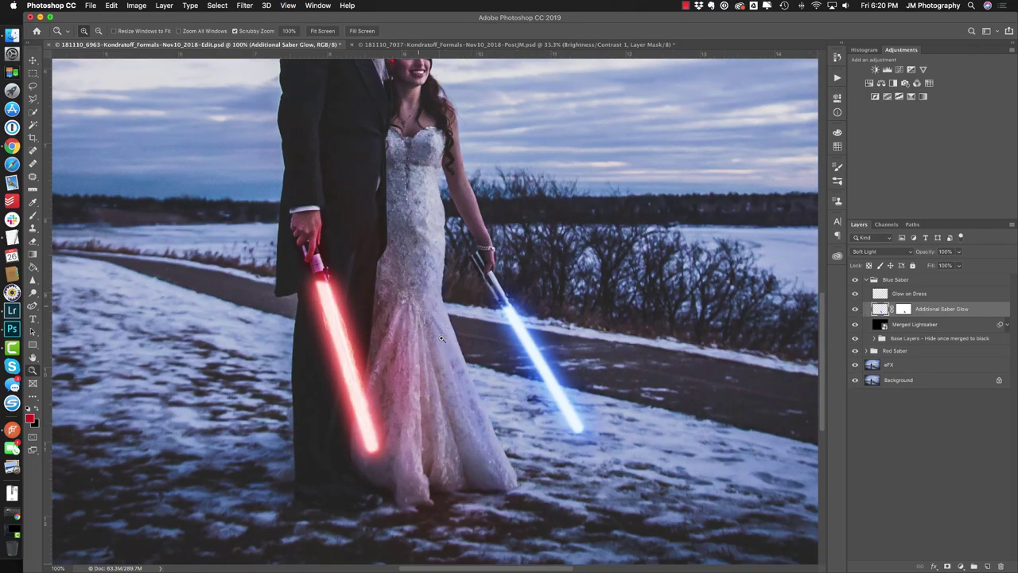
pyautogui.press('super+0')
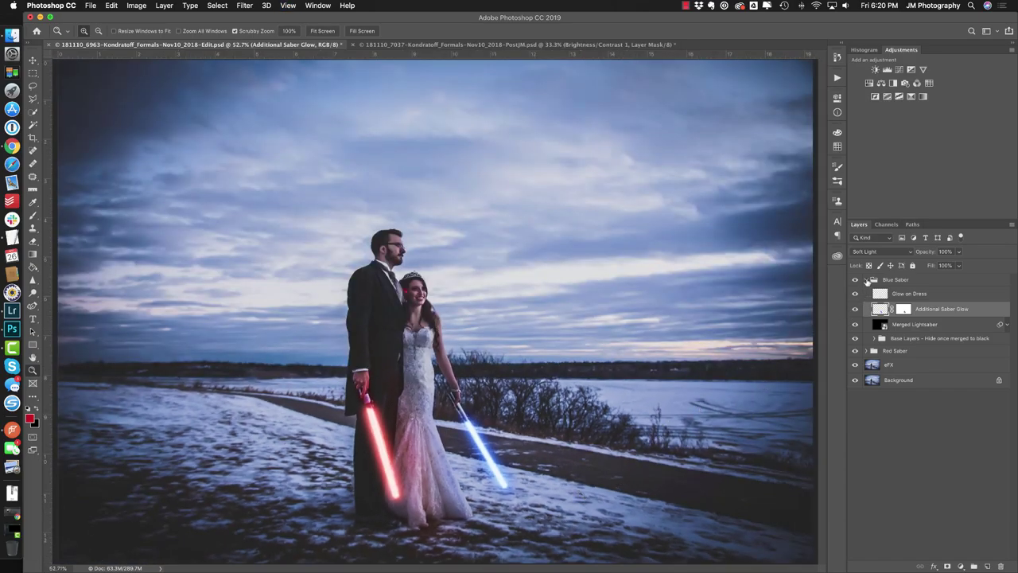
# Collapse the Blue Saber group, hide both saber groups, and show Red Saber and Blue Saber again to compare before and after.
pyautogui.click(866, 281)
pyautogui.moveTo(855, 282); pyautogui.dragTo(856, 303)
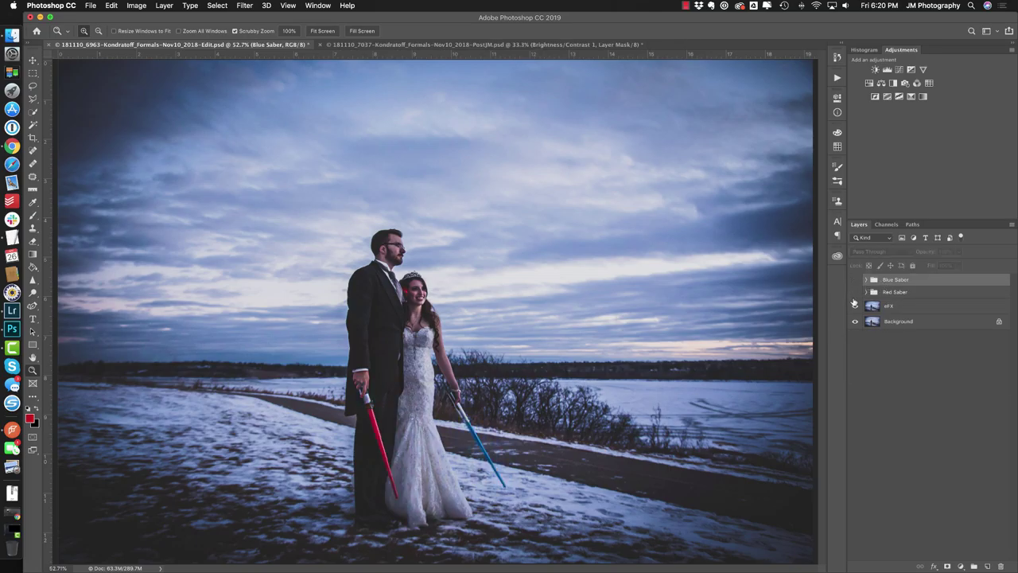
pyautogui.click(855, 292)
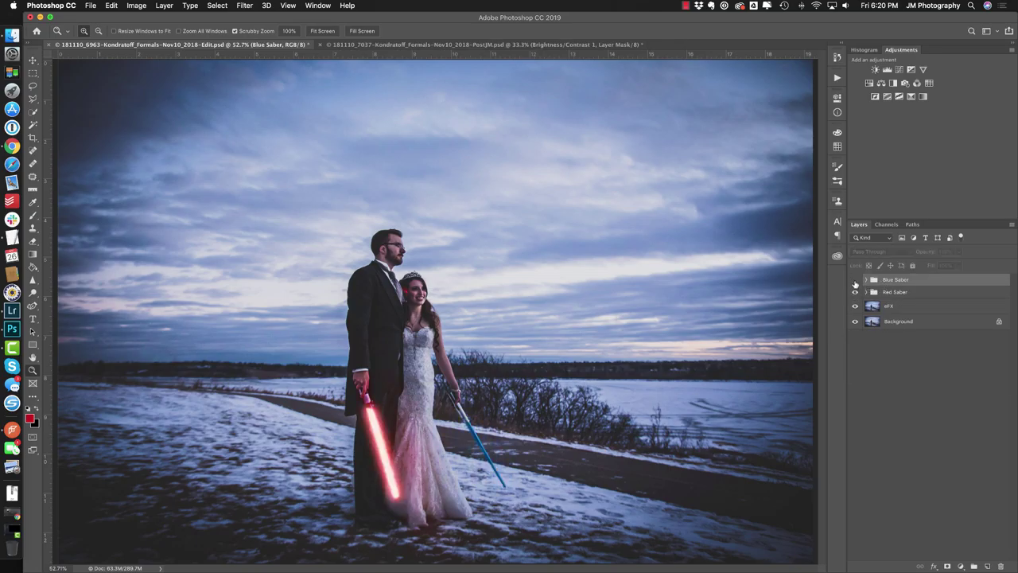
pyautogui.click(855, 280)
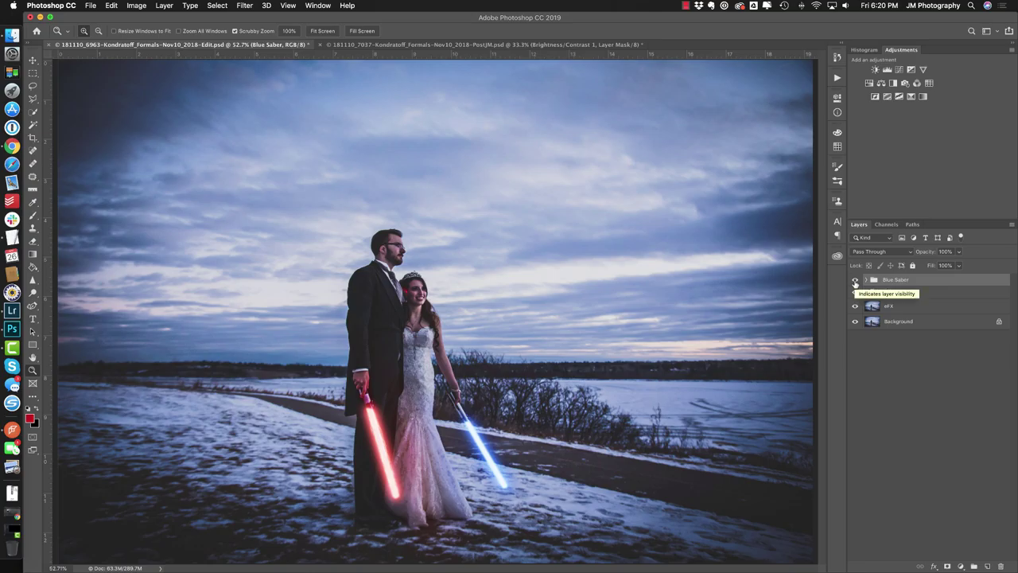